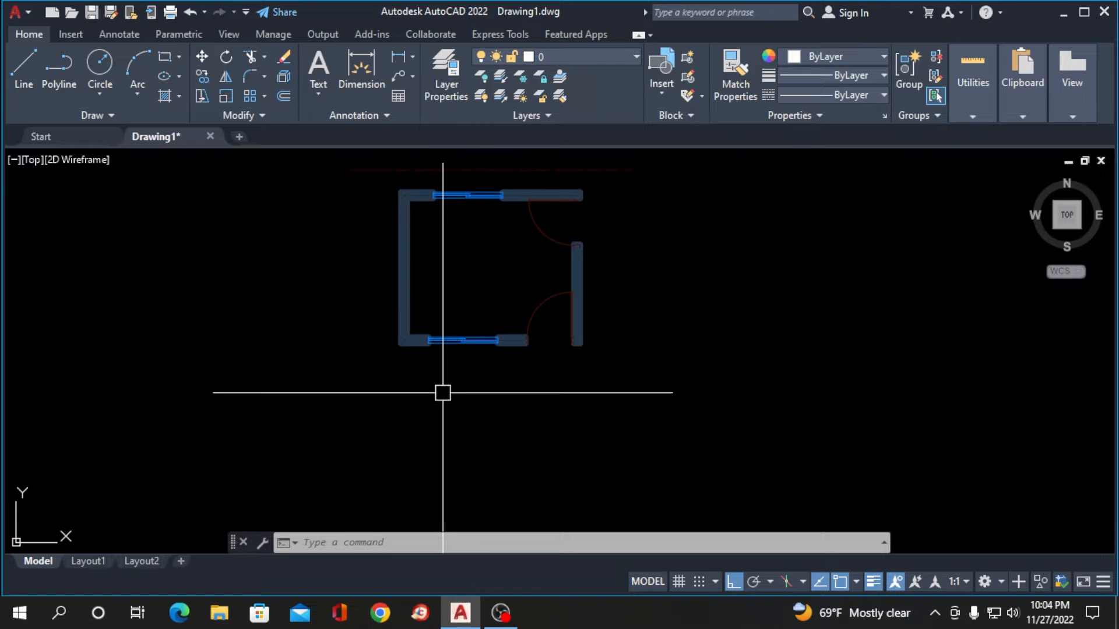
- Examine the floor plan, focusing on the lower wall's corners, sliding window and door opening
{"action": "scroll", "coordinate": [378, 300], "scroll_direction": "down", "scroll_amount": 2}
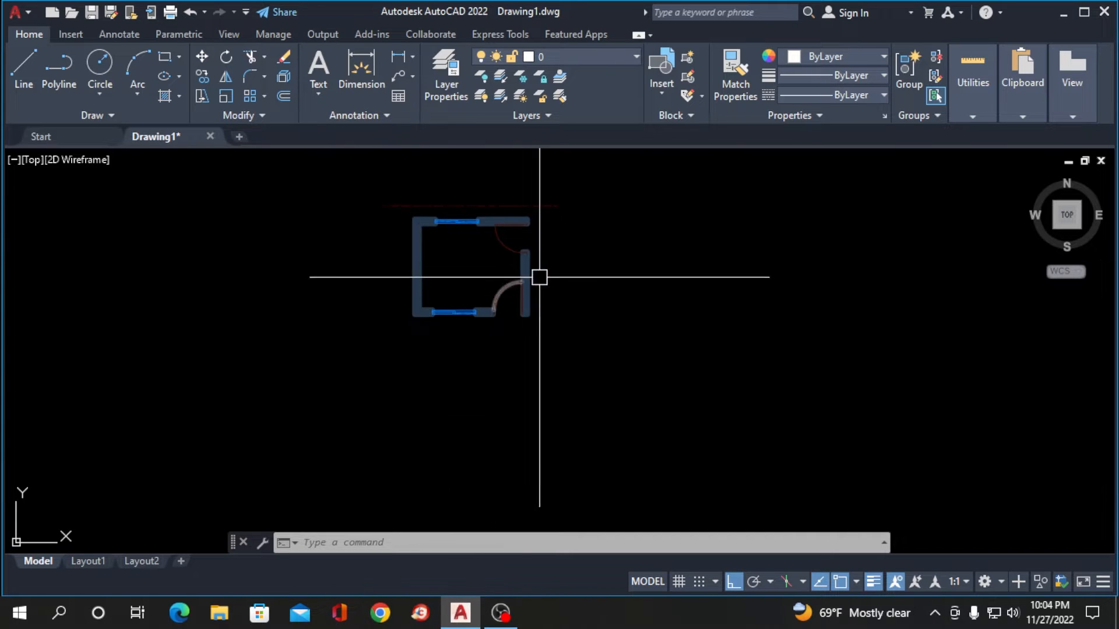
{"action": "scroll", "coordinate": [479, 321], "scroll_direction": "up", "scroll_amount": 2}
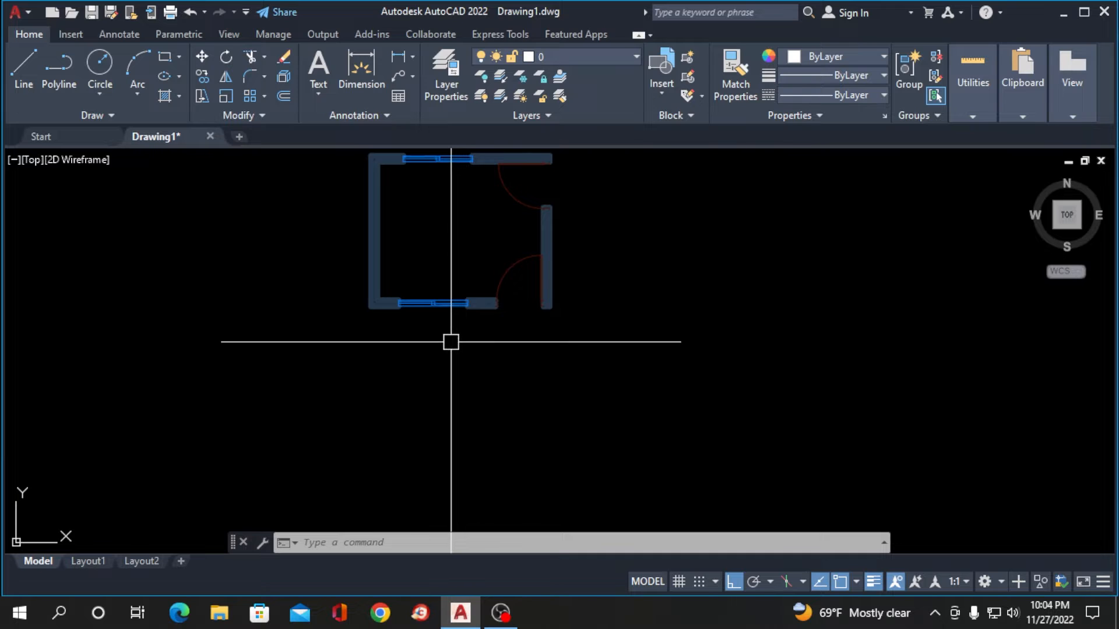
{"action": "scroll", "coordinate": [443, 344], "scroll_direction": "down", "scroll_amount": 2}
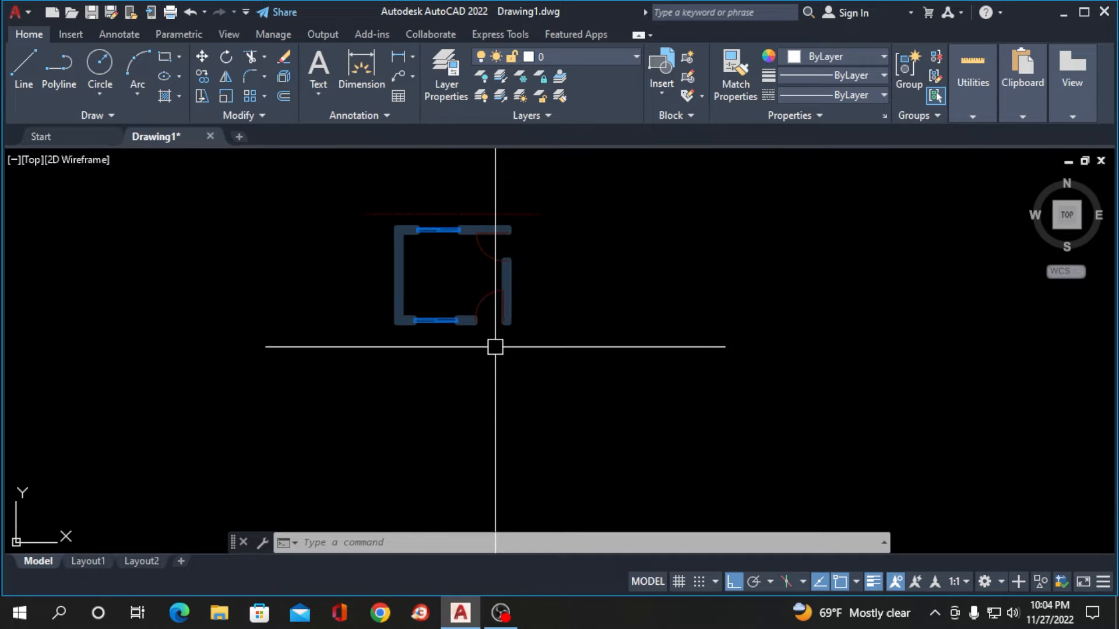
{"action": "scroll", "coordinate": [452, 344], "scroll_direction": "up", "scroll_amount": 3}
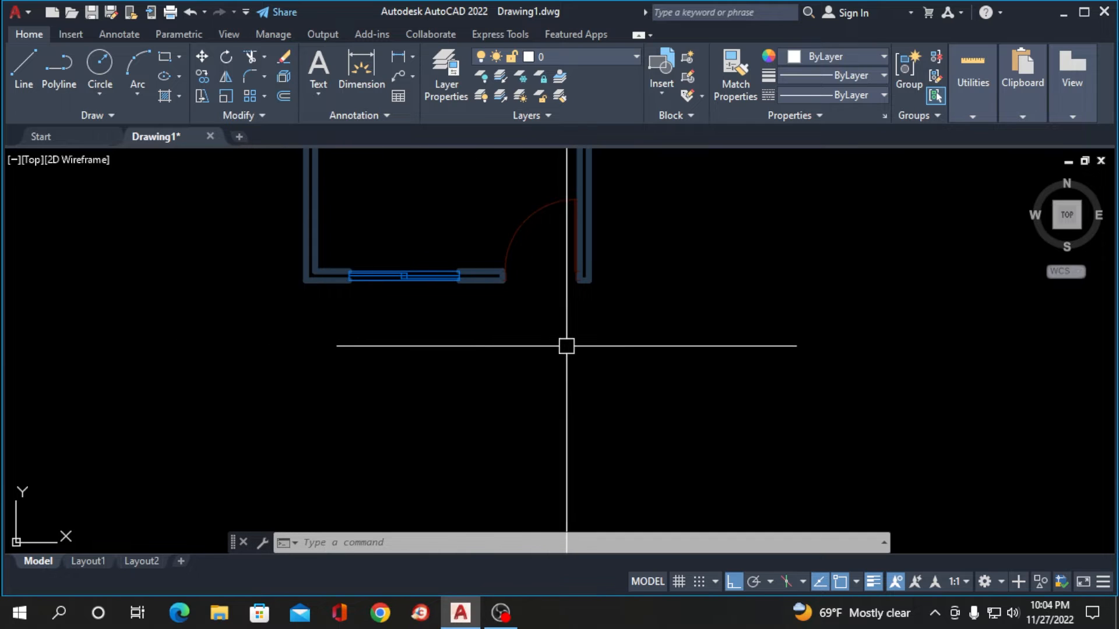
{"action": "scroll", "coordinate": [594, 348], "scroll_direction": "down", "scroll_amount": 2}
{"action": "scroll", "coordinate": [429, 315], "scroll_direction": "up", "scroll_amount": 4}
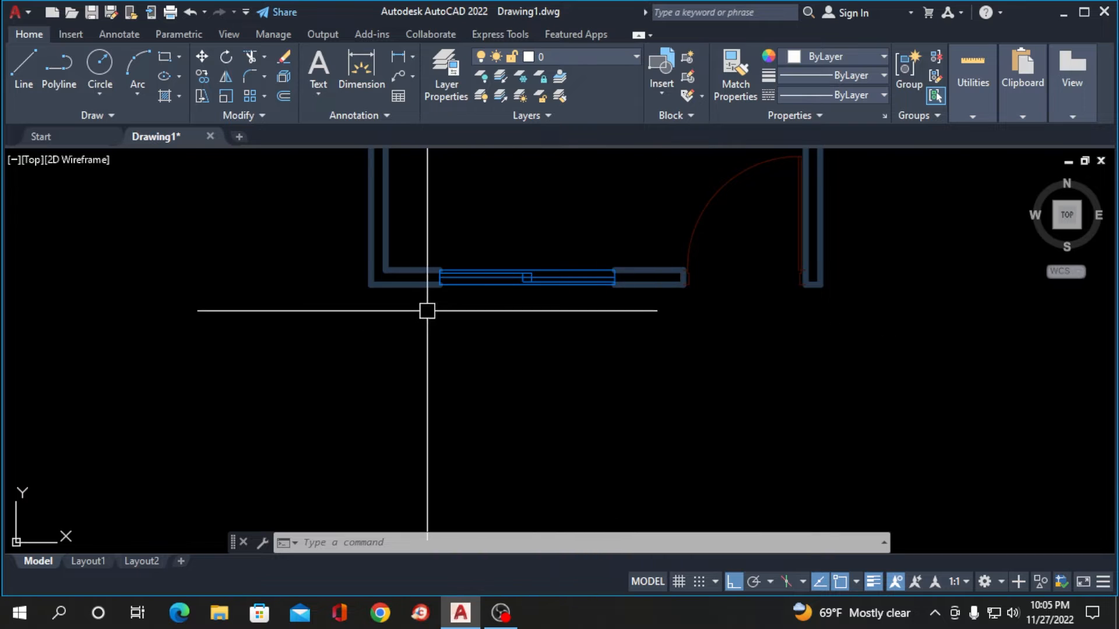
{"action": "scroll", "coordinate": [389, 318], "scroll_direction": "up", "scroll_amount": 2}
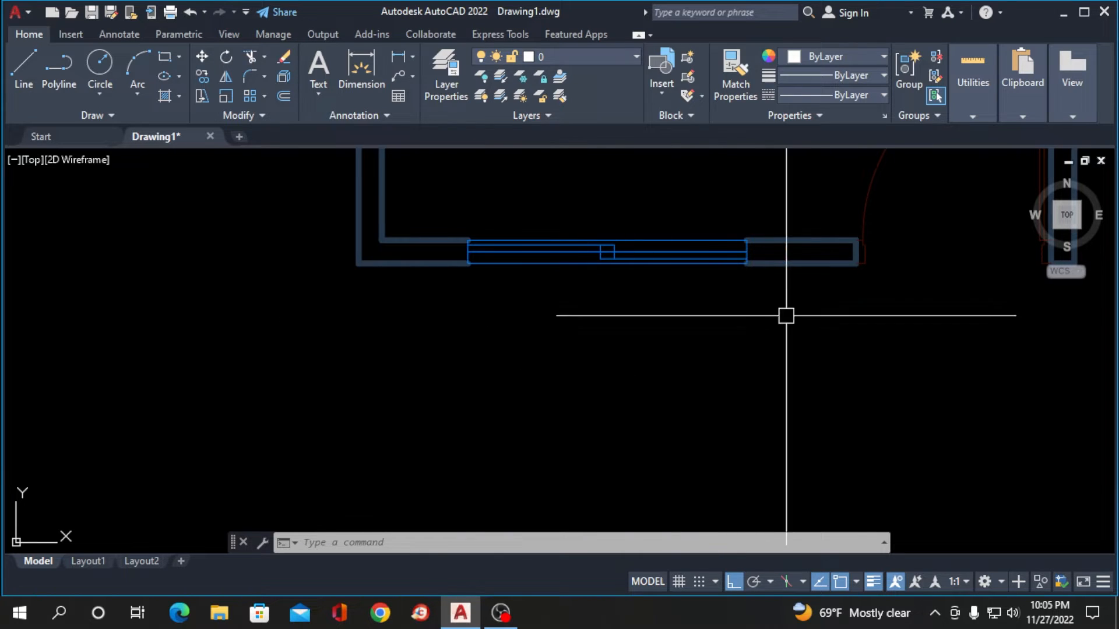
{"action": "scroll", "coordinate": [859, 298], "scroll_direction": "down", "scroll_amount": 2}
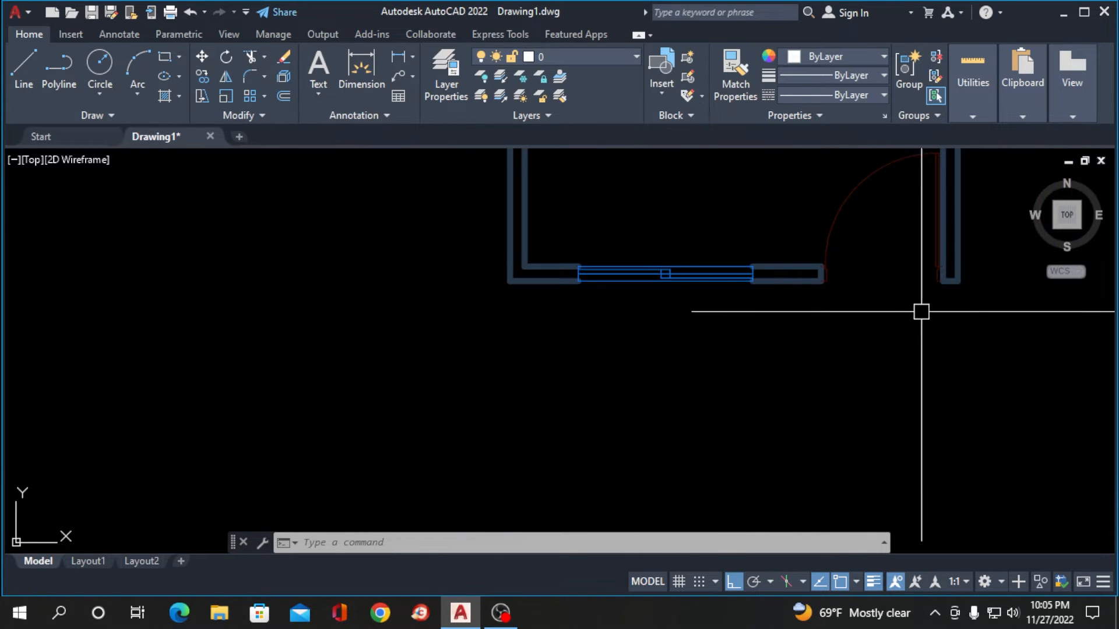
{"action": "scroll", "coordinate": [117, 271], "scroll_direction": "down", "scroll_amount": 2}
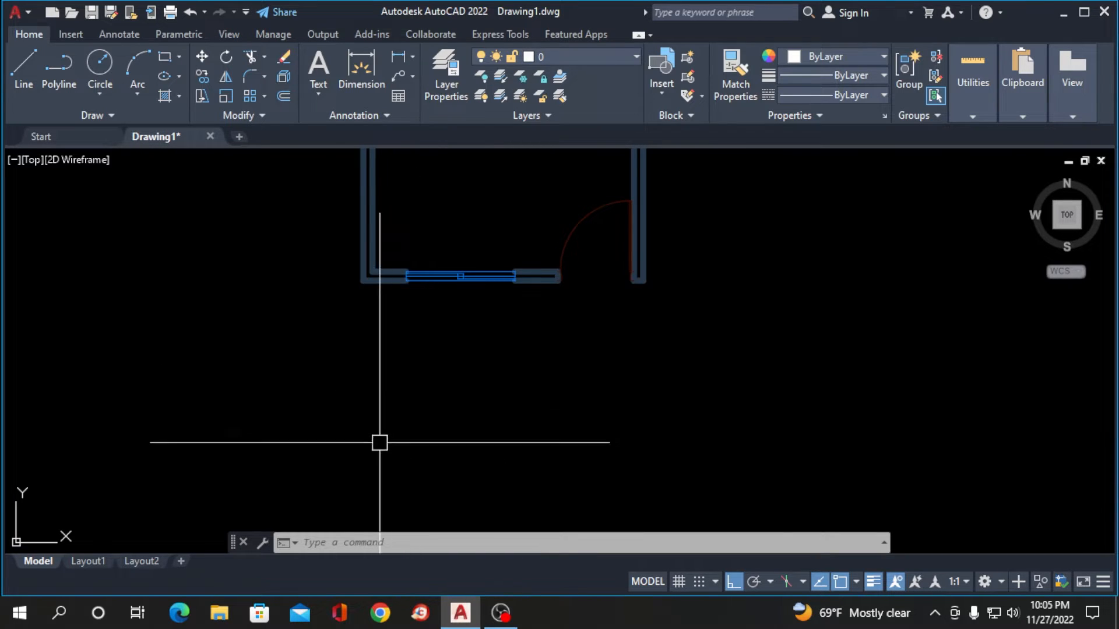
{"action": "scroll", "coordinate": [391, 431], "scroll_direction": "down", "scroll_amount": 2}
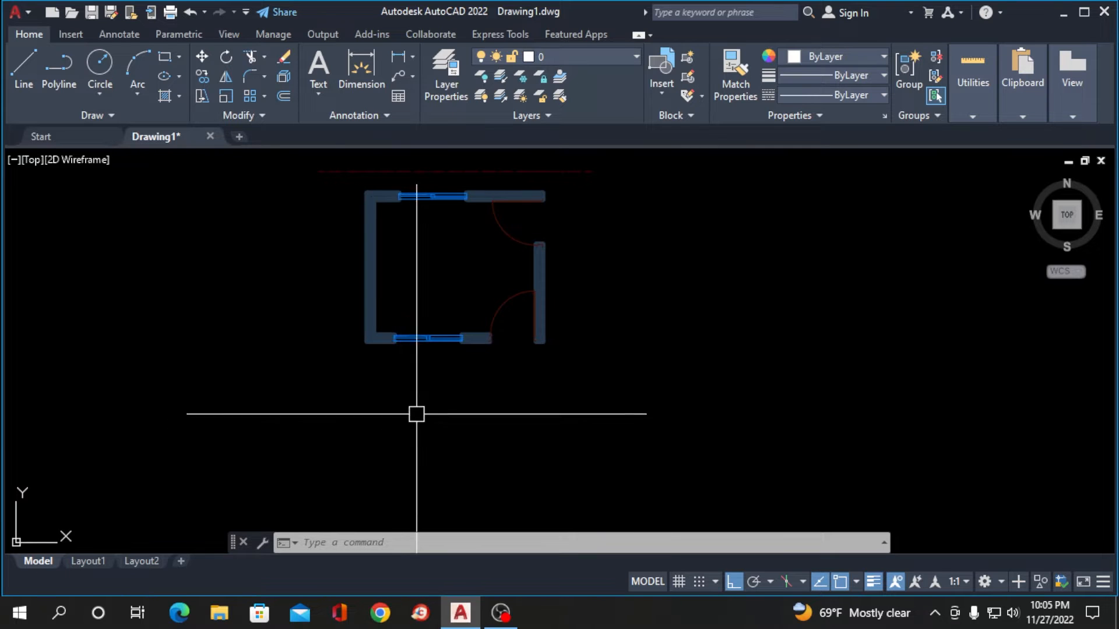
{"action": "scroll", "coordinate": [412, 411], "scroll_direction": "down", "scroll_amount": 2}
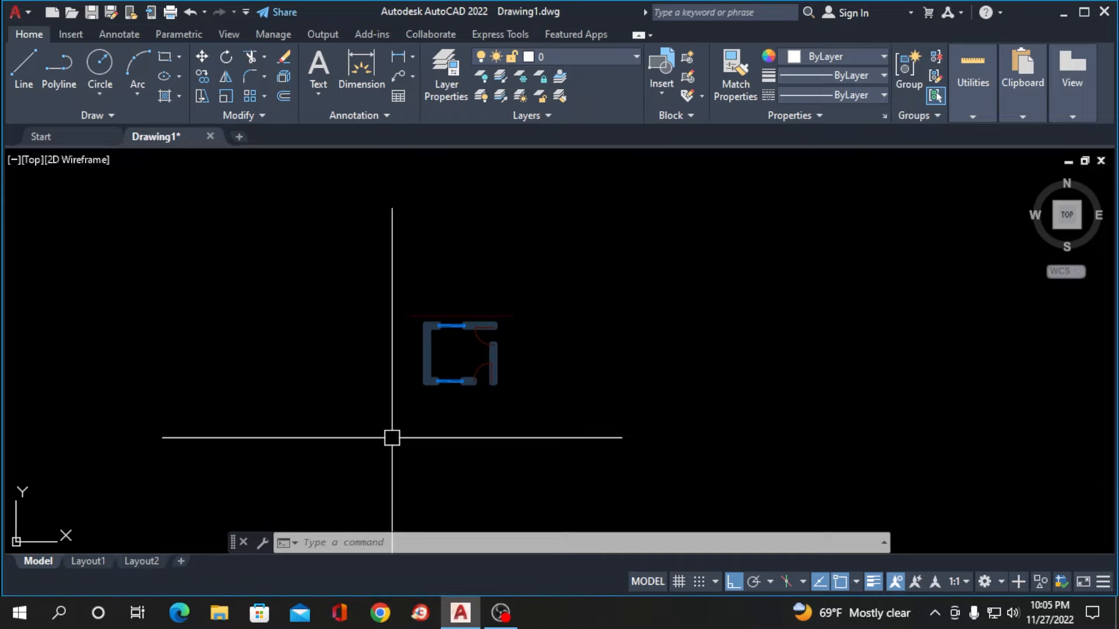
{"action": "scroll", "coordinate": [402, 434], "scroll_direction": "up", "scroll_amount": 3}
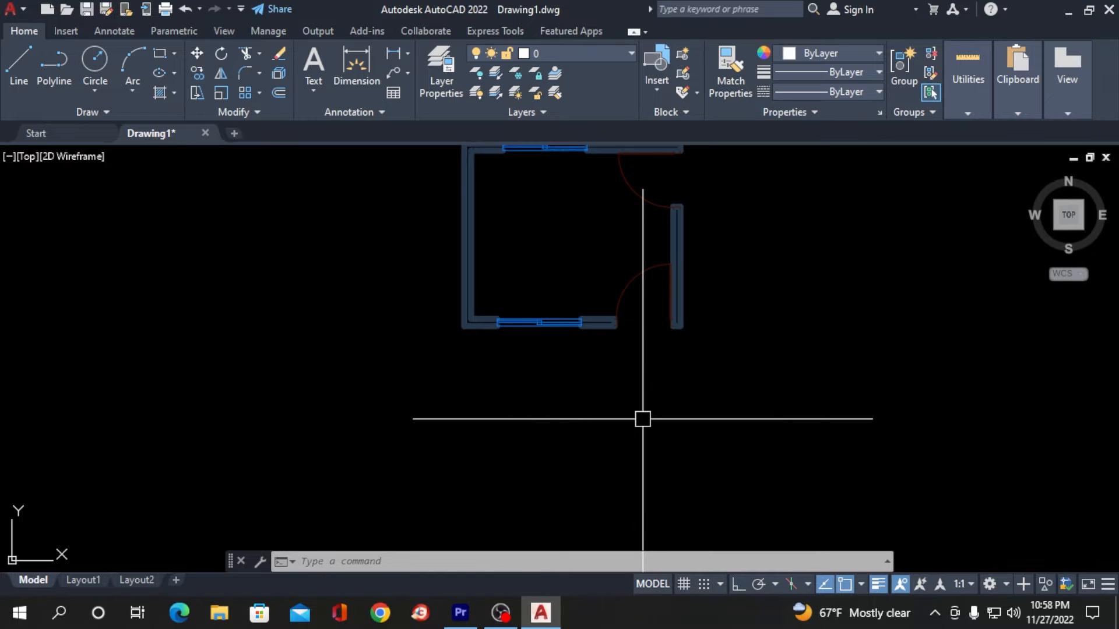
- With Ortho on, draw a vertical line about 33'-2" long downward from the plan's lower-left outer wall corner
{"action": "type", "text": "l"}
{"action": "key", "text": "Return"}
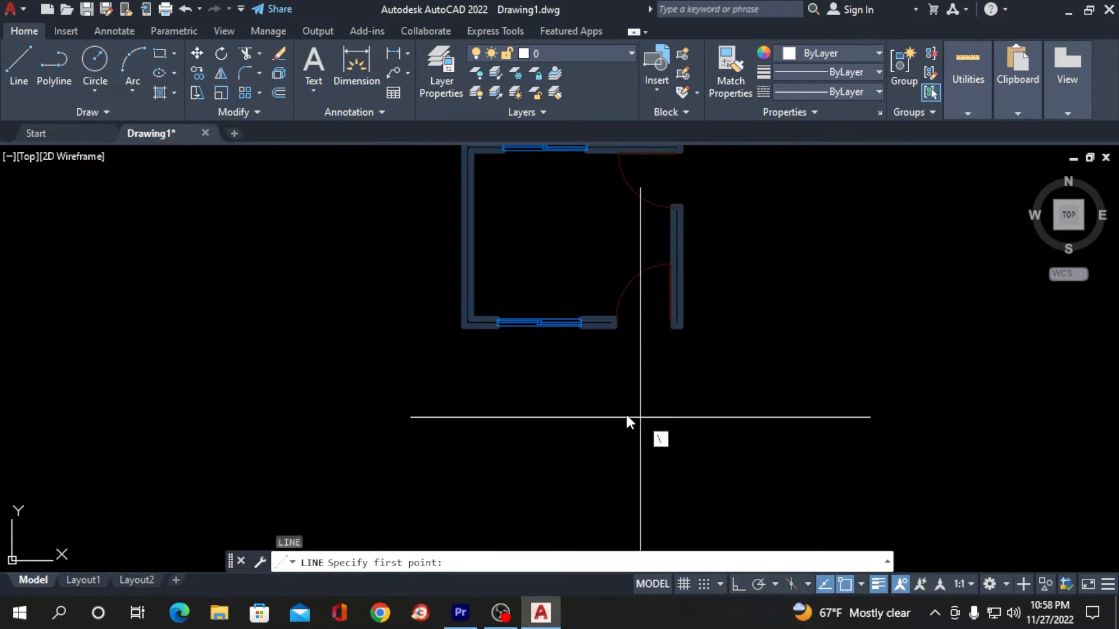
{"action": "key", "text": "Escape"}
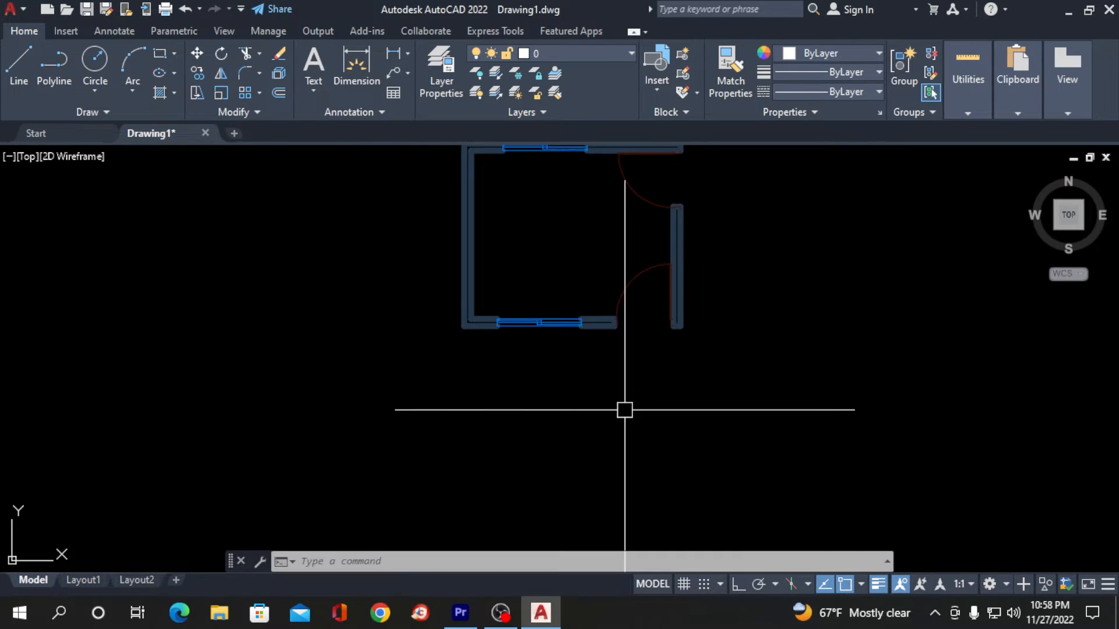
{"action": "key", "text": "Return"}
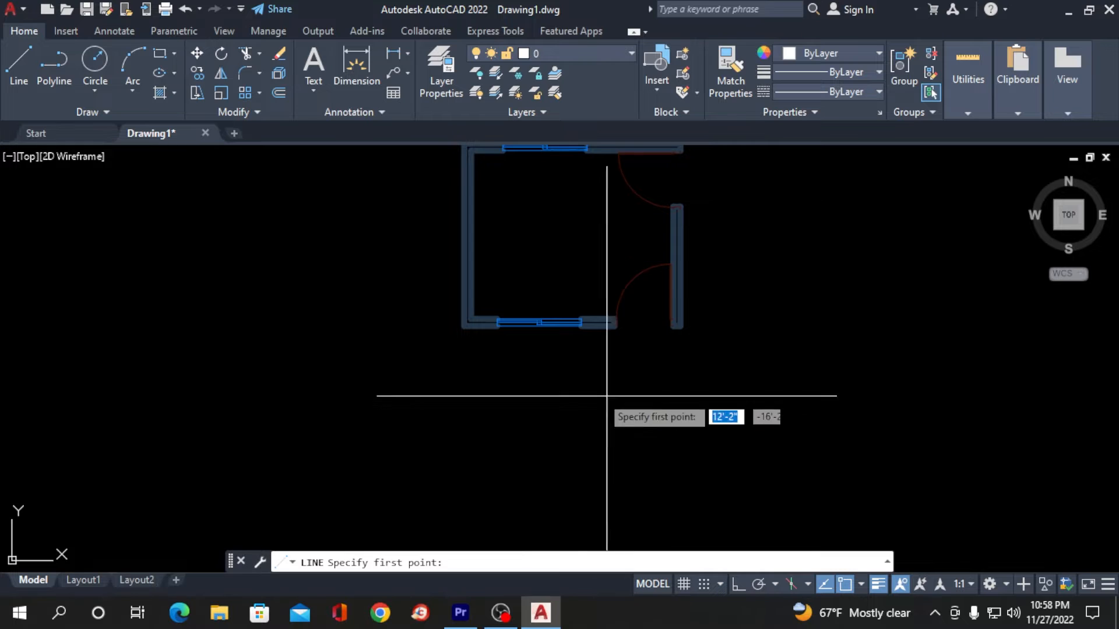
{"action": "left_click", "coordinate": [464, 326]}
{"action": "scroll", "coordinate": [464, 326], "scroll_direction": "down", "scroll_amount": 4}
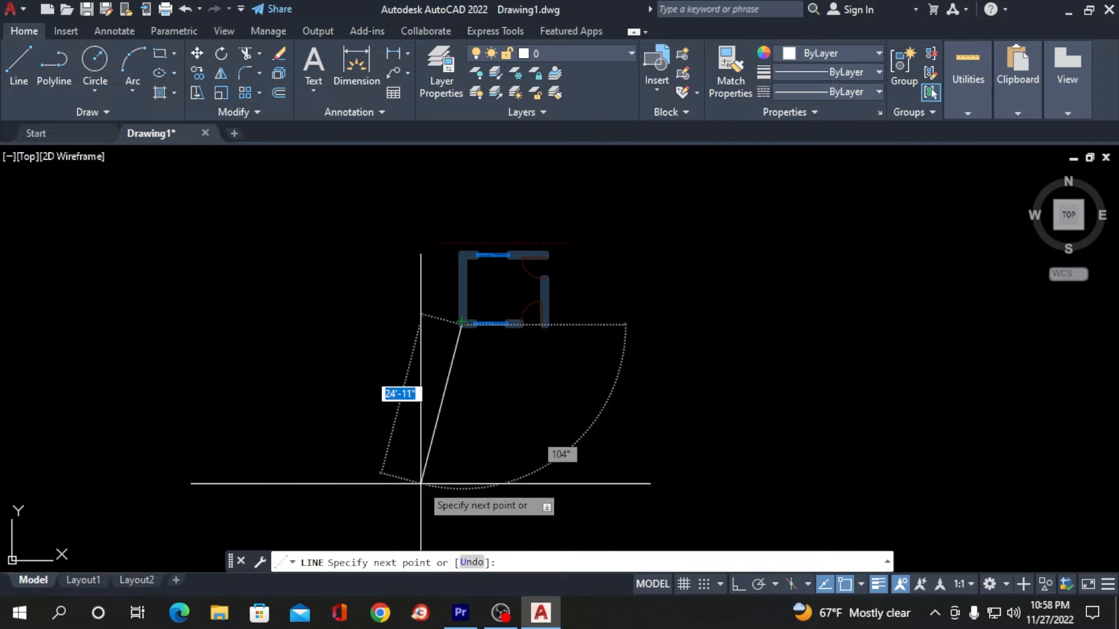
{"action": "key", "text": "F8"}
{"action": "scroll", "coordinate": [437, 452], "scroll_direction": "down", "scroll_amount": 3}
{"action": "scroll", "coordinate": [444, 483], "scroll_direction": "up", "scroll_amount": 3}
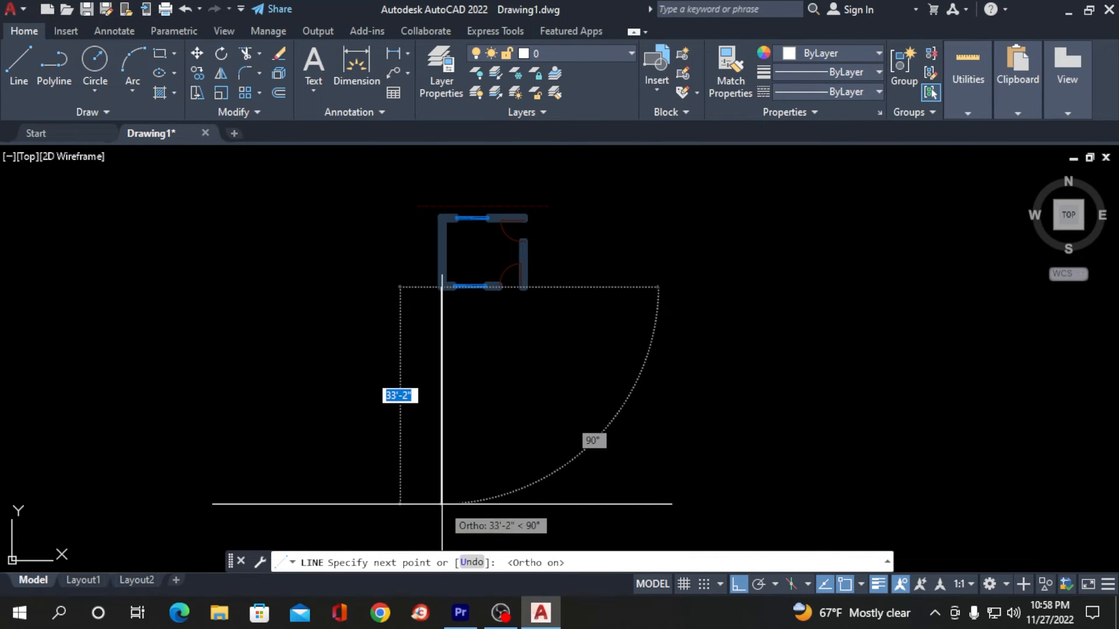
{"action": "left_click", "coordinate": [441, 504]}
{"action": "key", "text": "Escape"}
- Copy the vertical line from the lower-left corner to both window edges, the door opening's left edge and both faces of the right wall
{"action": "mouse_move", "coordinate": [580, 437]}
{"action": "middle_mouse_down"}
{"action": "mouse_move", "coordinate": [539, 400]}
{"action": "mouse_move", "coordinate": [410, 382]}
{"action": "middle_mouse_up"}
{"action": "left_click", "coordinate": [339, 362]}
{"action": "left_click", "coordinate": [256, 362]}
{"action": "left_click", "coordinate": [220, 362]}
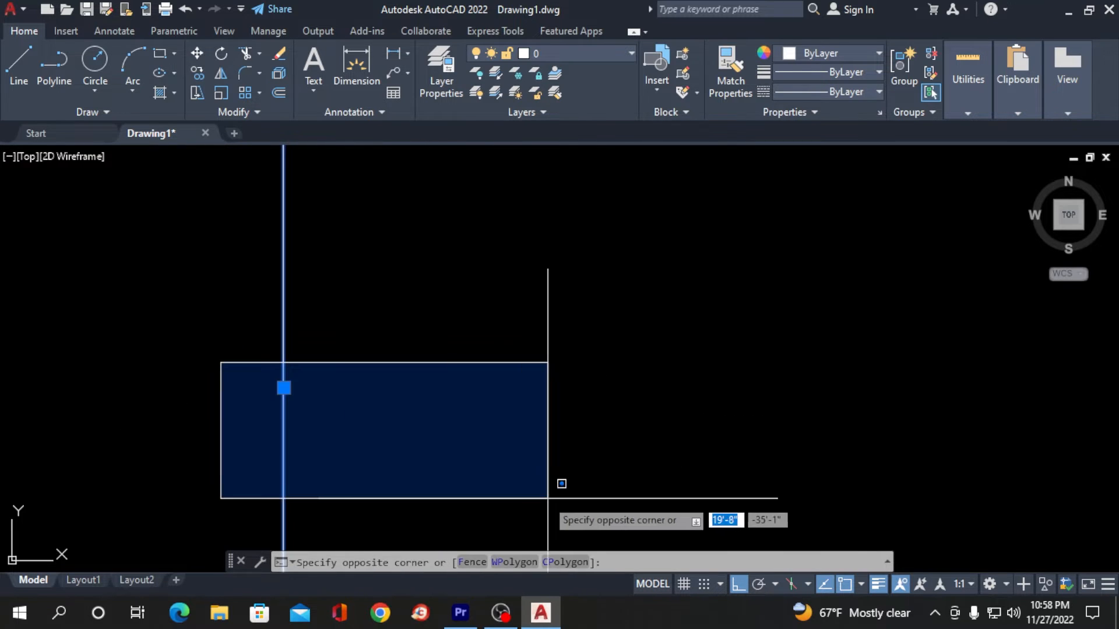
{"action": "left_click", "coordinate": [392, 469]}
{"action": "scroll", "coordinate": [391, 469], "scroll_direction": "down", "scroll_amount": 3}
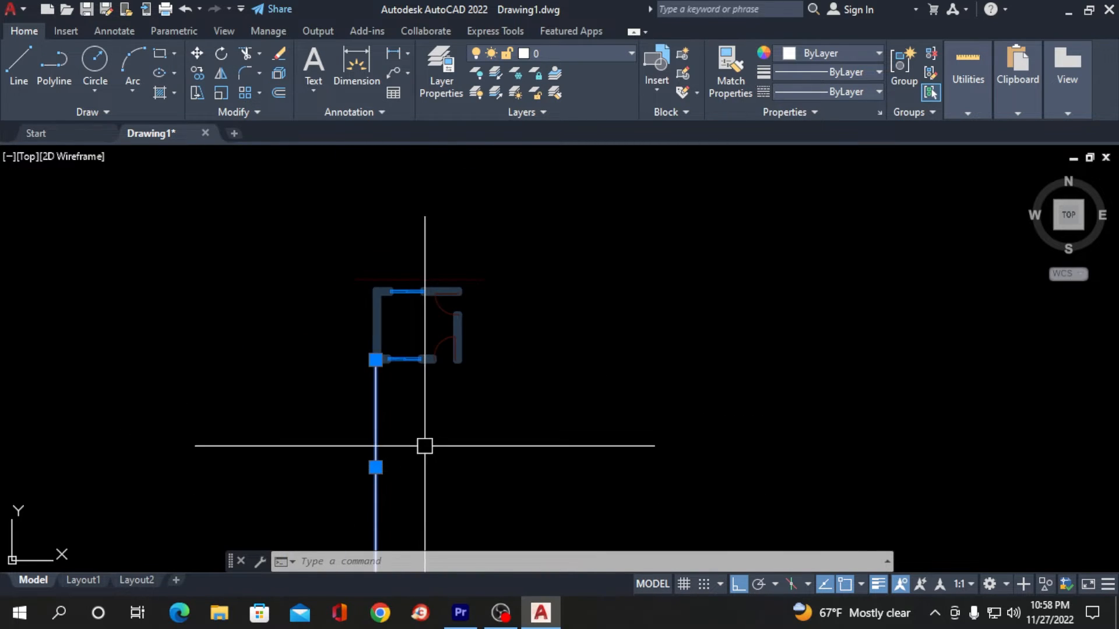
{"action": "type", "text": "co"}
{"action": "key", "text": "Return"}
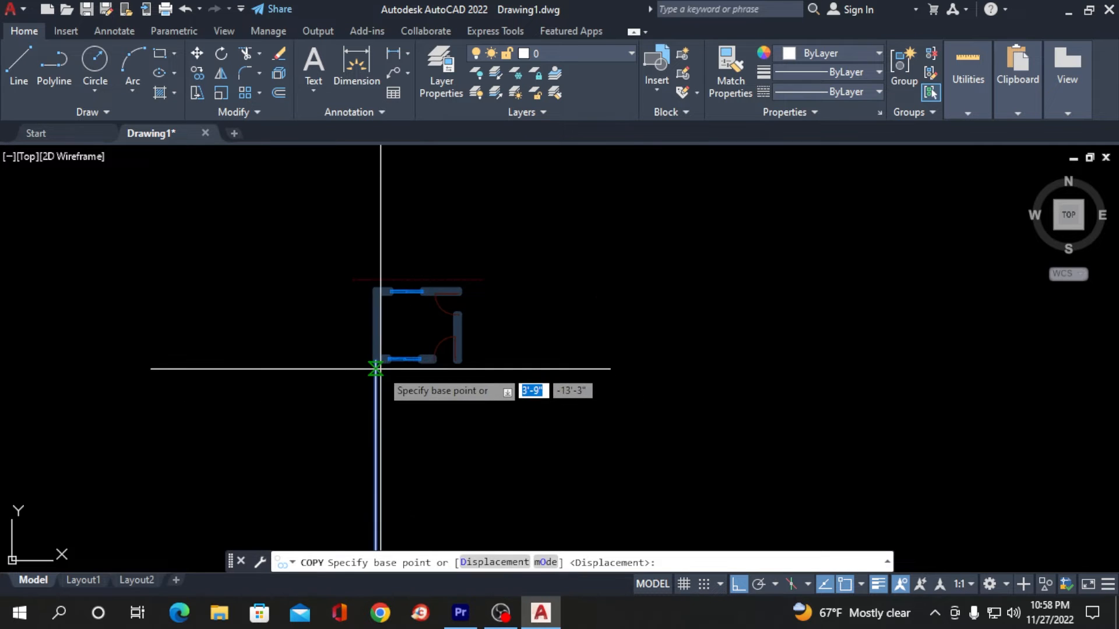
{"action": "scroll", "coordinate": [378, 368], "scroll_direction": "up", "scroll_amount": 5}
{"action": "left_click", "coordinate": [354, 336]}
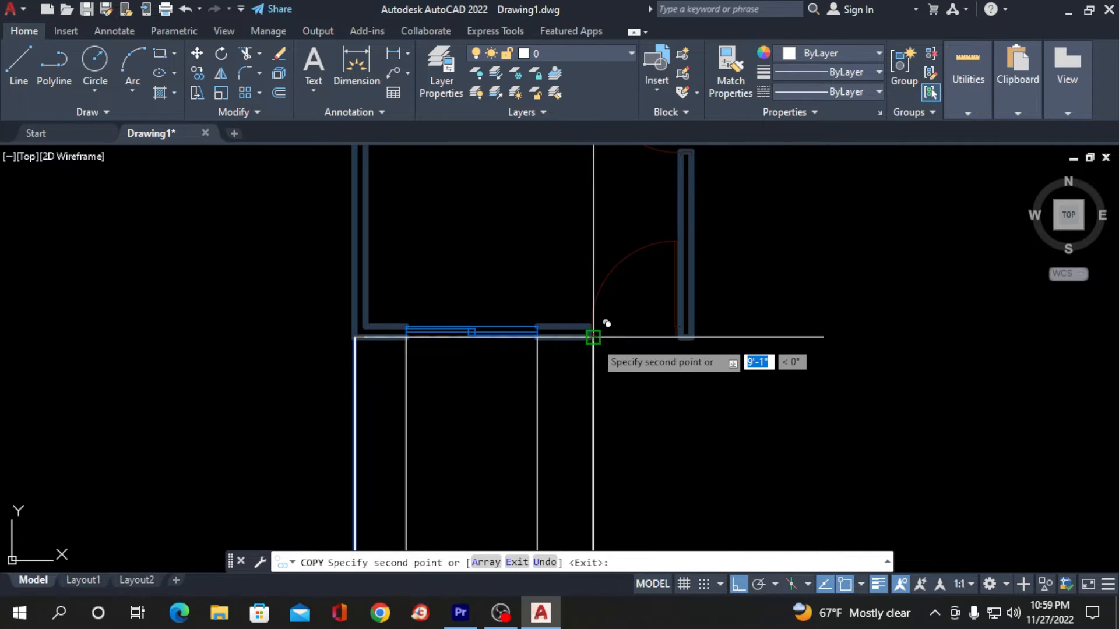
{"action": "left_click", "coordinate": [691, 338]}
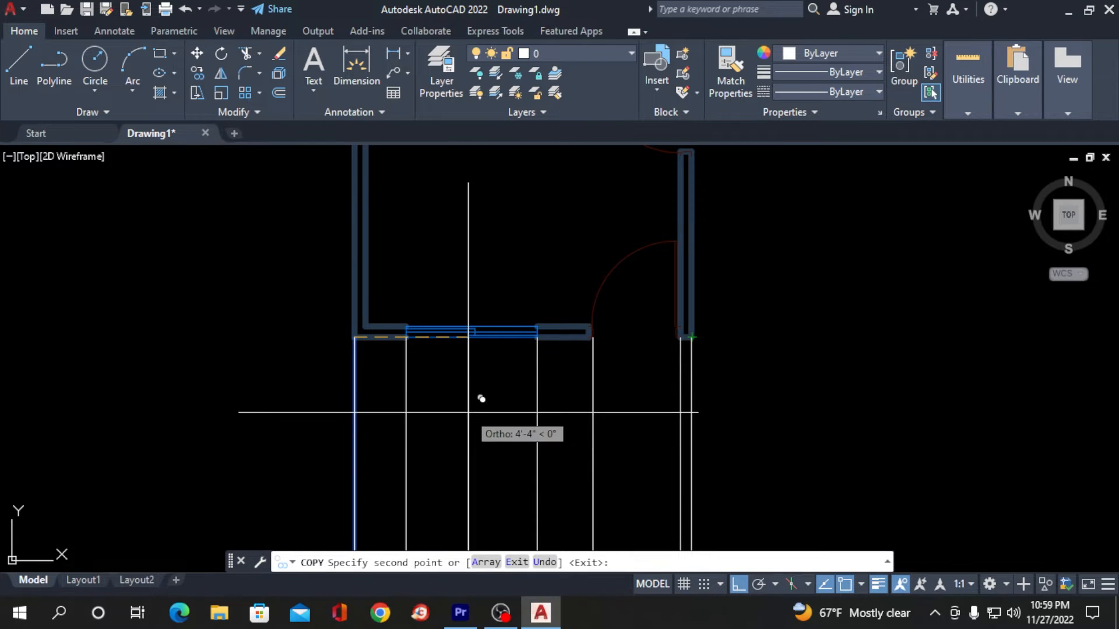
{"action": "key", "text": "Escape"}
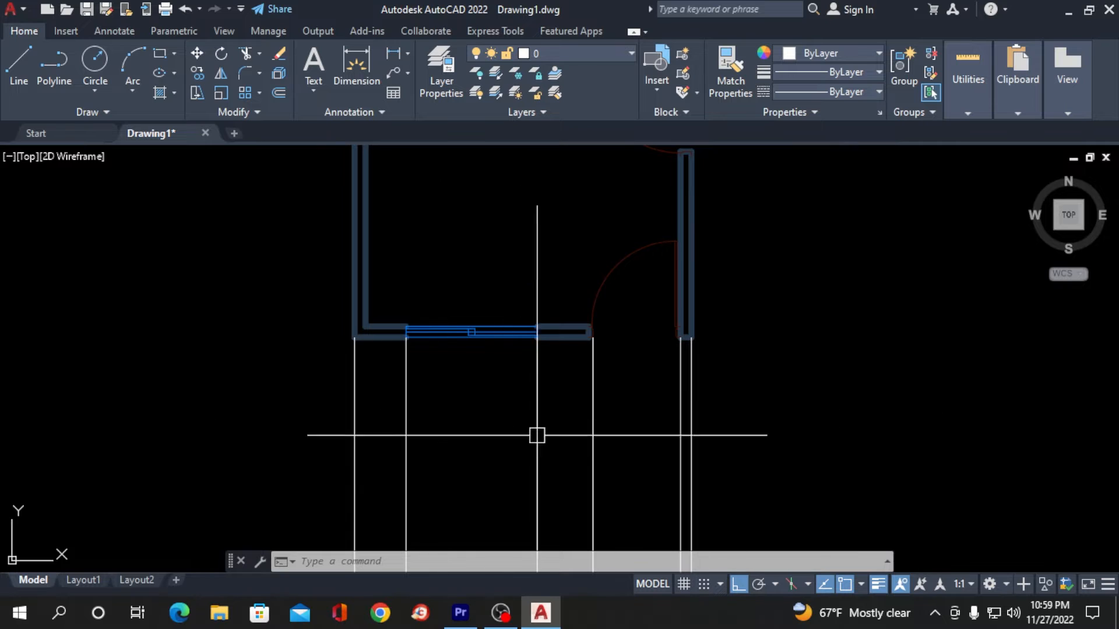
- Delete all the vertical projection lines below the floor plan
{"action": "scroll", "coordinate": [392, 366], "scroll_direction": "down", "scroll_amount": 4}
{"action": "scroll", "coordinate": [329, 347], "scroll_direction": "down", "scroll_amount": 2}
{"action": "mouse_move", "coordinate": [592, 414]}
{"action": "left_mouse_down"}
{"action": "mouse_move", "coordinate": [230, 399]}
{"action": "mouse_move", "coordinate": [211, 417]}
{"action": "left_mouse_up"}
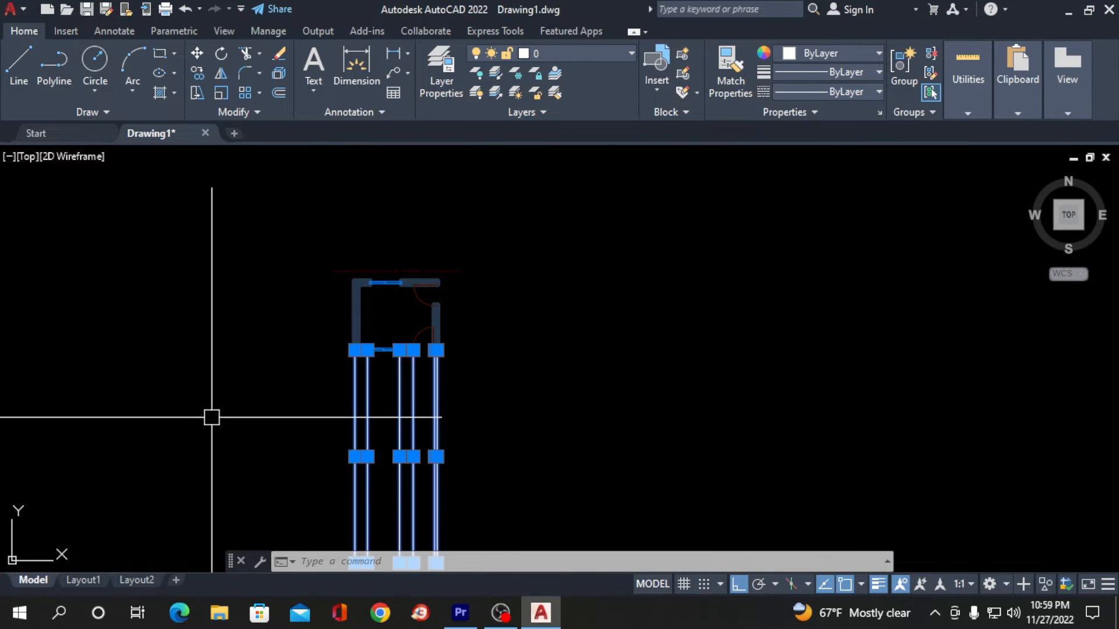
{"action": "key", "text": "Delete"}
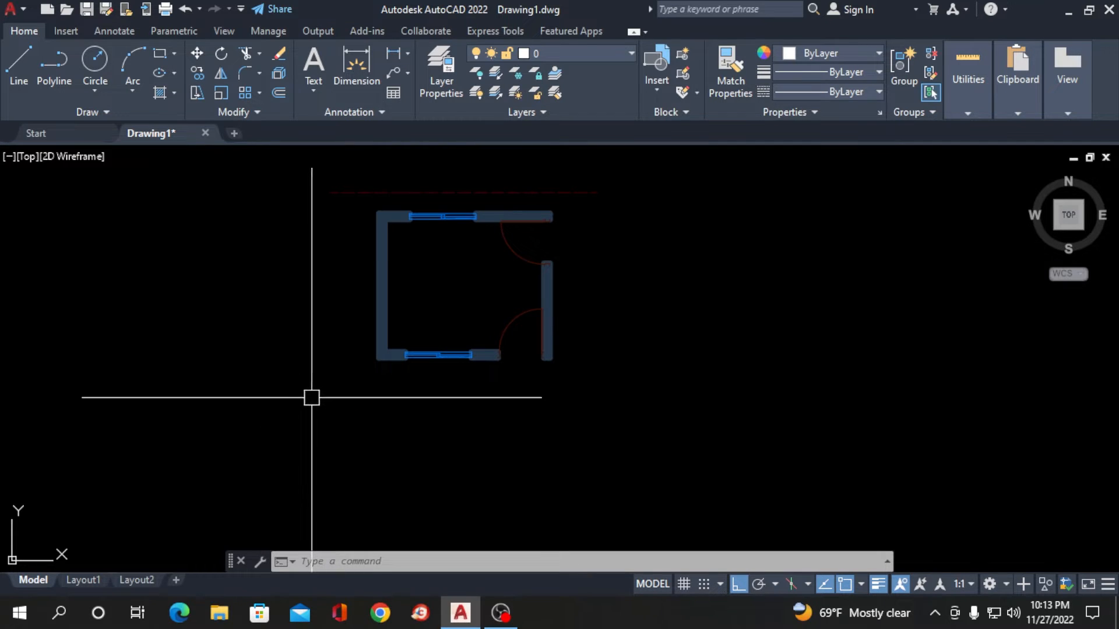
- Draw a vertical construction line (XLINE) through the plan's lower-left outer wall corner
{"action": "left_click", "coordinate": [105, 112]}
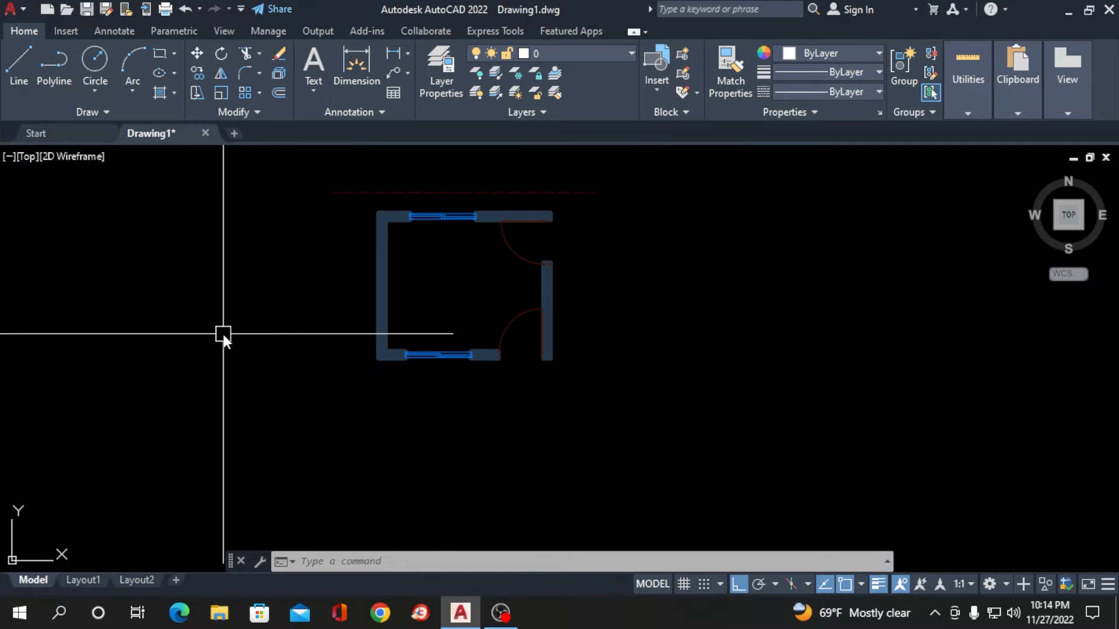
{"action": "type", "text": "XL"}
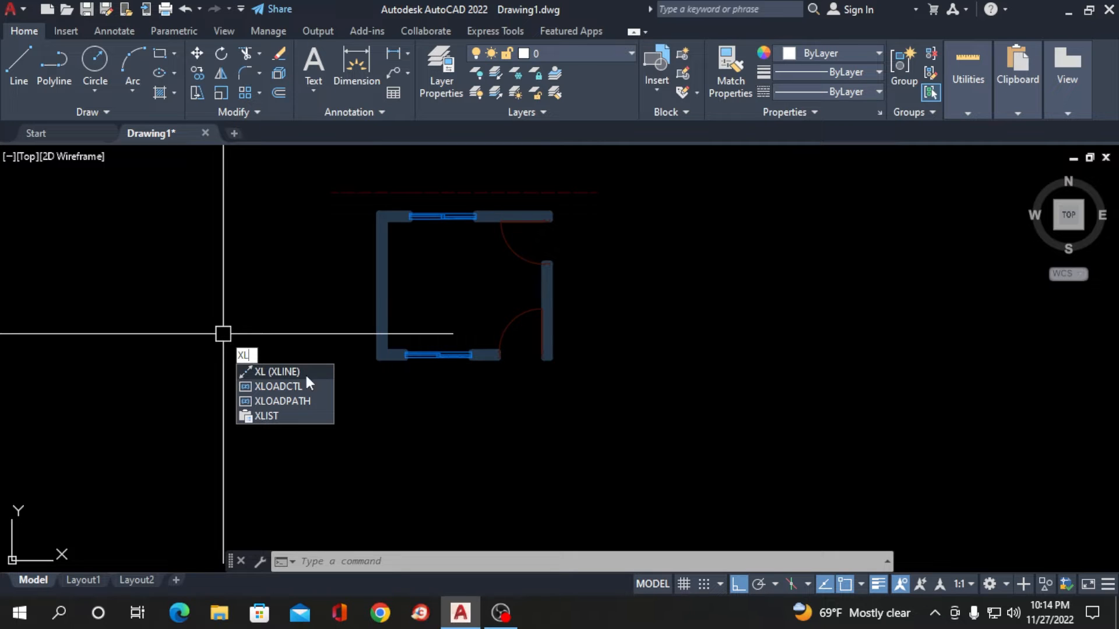
{"action": "key", "text": "Return"}
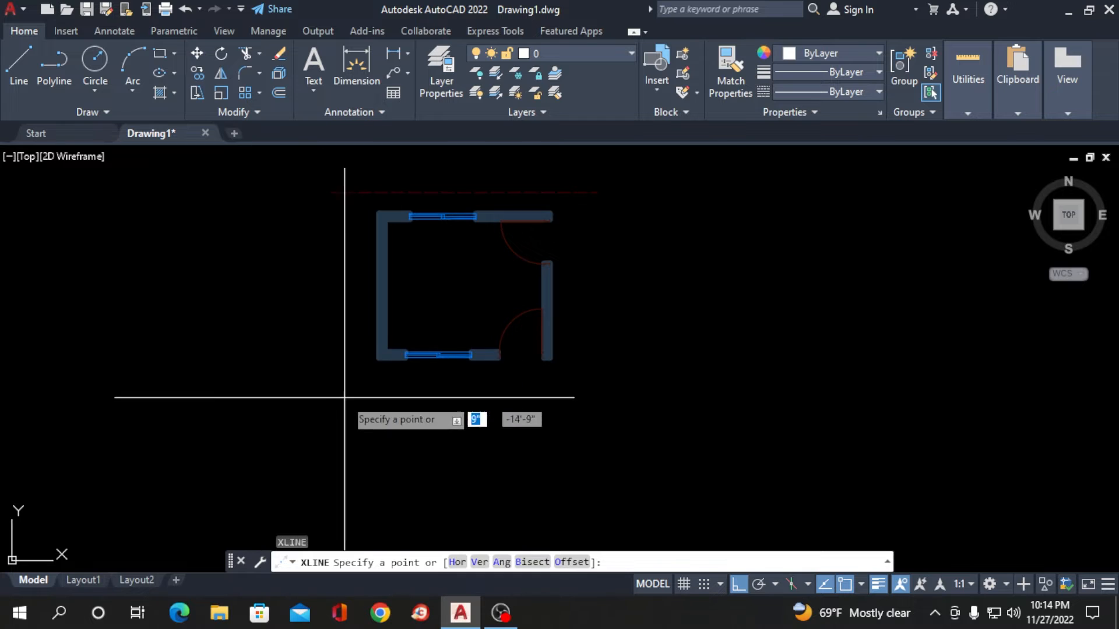
{"action": "scroll", "coordinate": [379, 370], "scroll_direction": "up", "scroll_amount": 4}
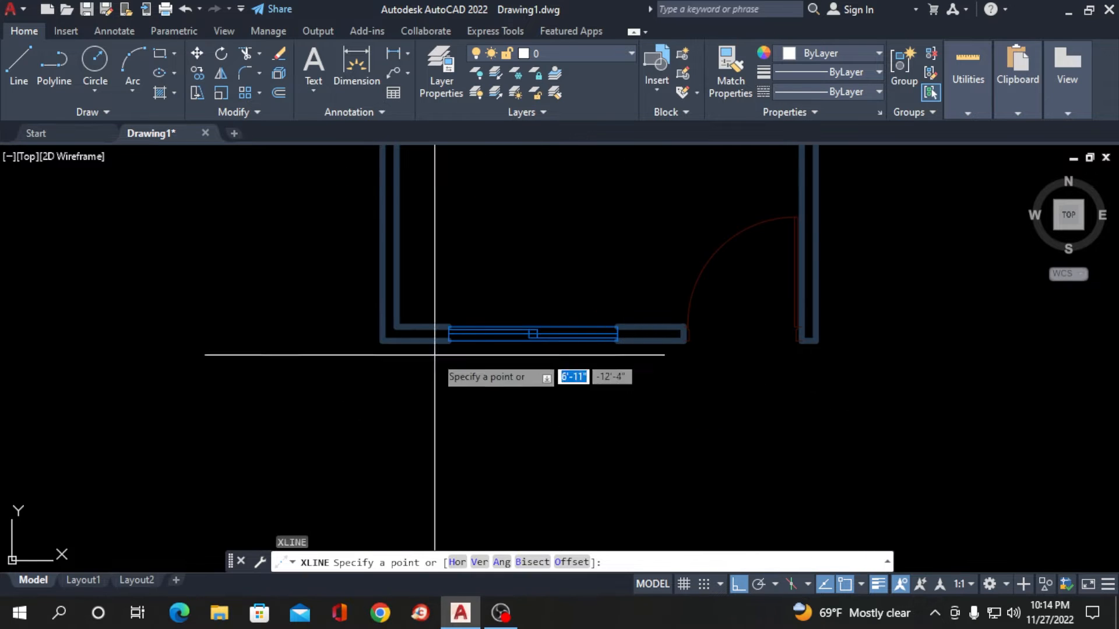
{"action": "scroll", "coordinate": [148, 293], "scroll_direction": "down", "scroll_amount": 2}
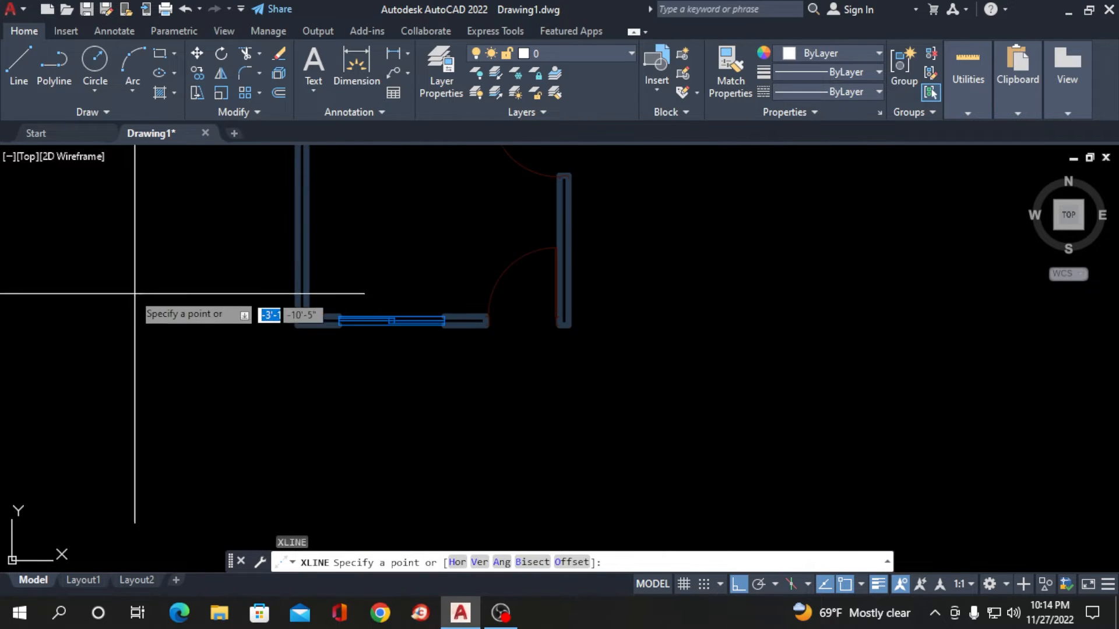
{"action": "scroll", "coordinate": [427, 392], "scroll_direction": "up", "scroll_amount": 2}
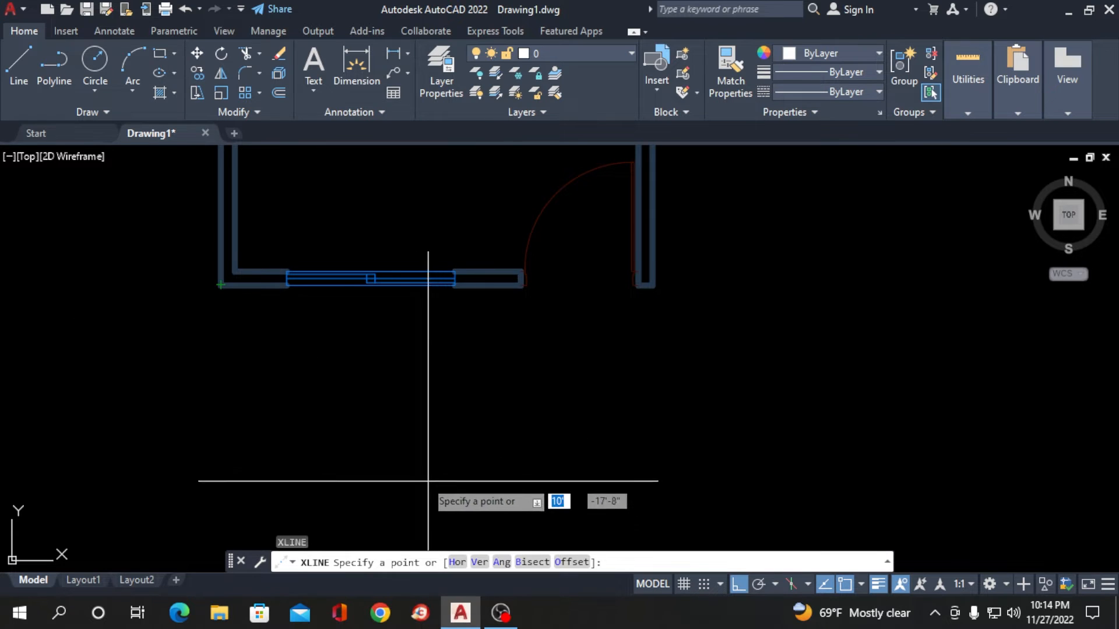
{"action": "left_click", "coordinate": [221, 285]}
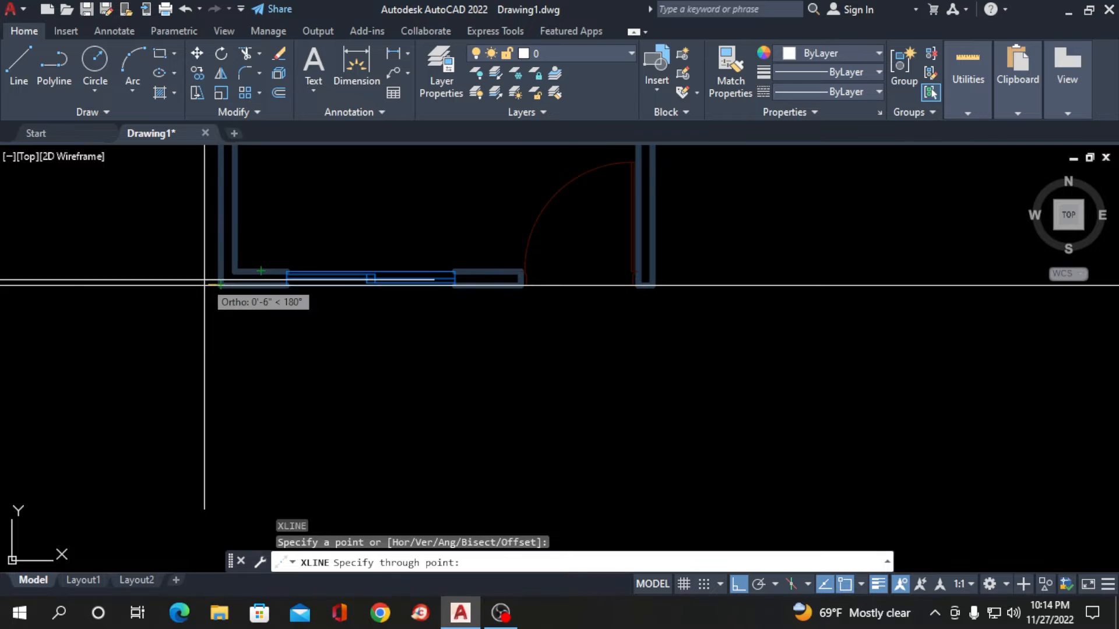
{"action": "left_click", "coordinate": [257, 422]}
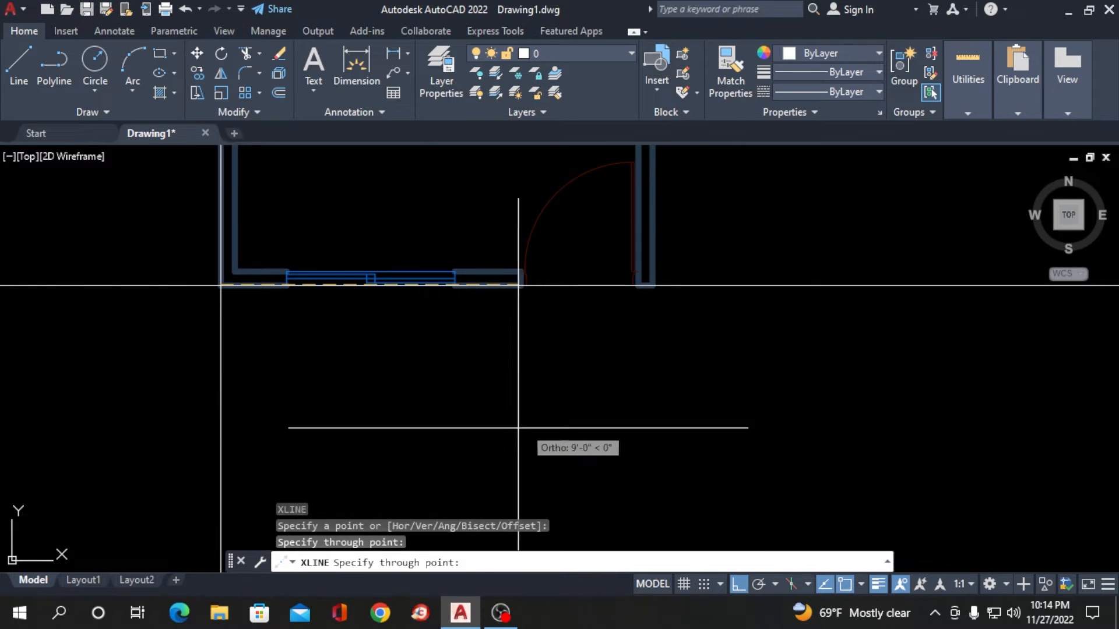
{"action": "key", "text": "Return"}
{"action": "scroll", "coordinate": [478, 370], "scroll_direction": "down", "scroll_amount": 4}
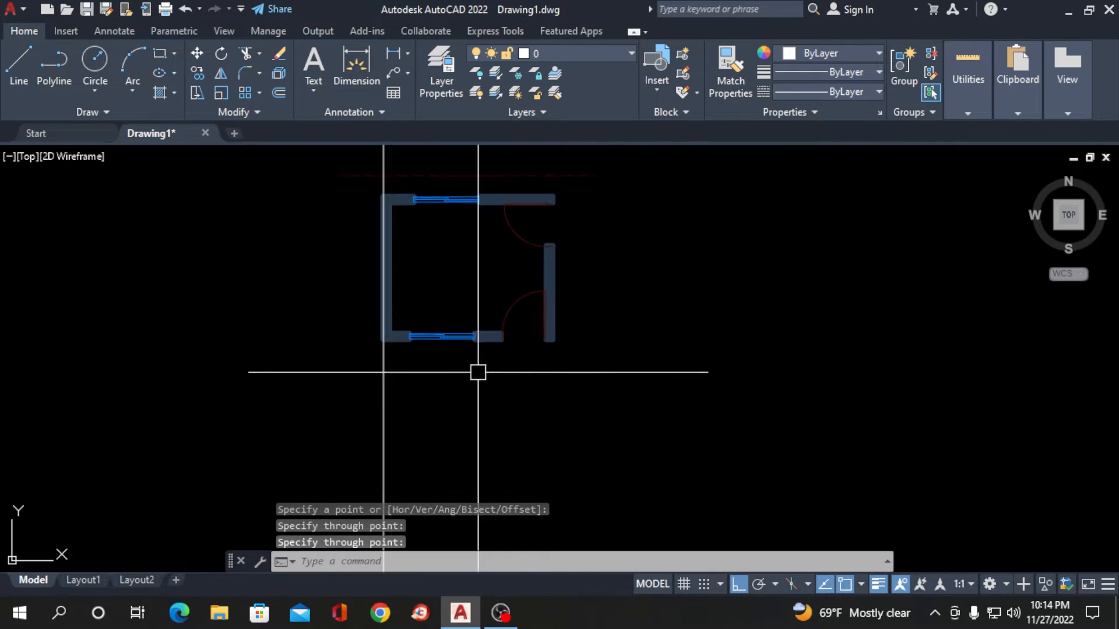
{"action": "scroll", "coordinate": [242, 320], "scroll_direction": "down", "scroll_amount": 2}
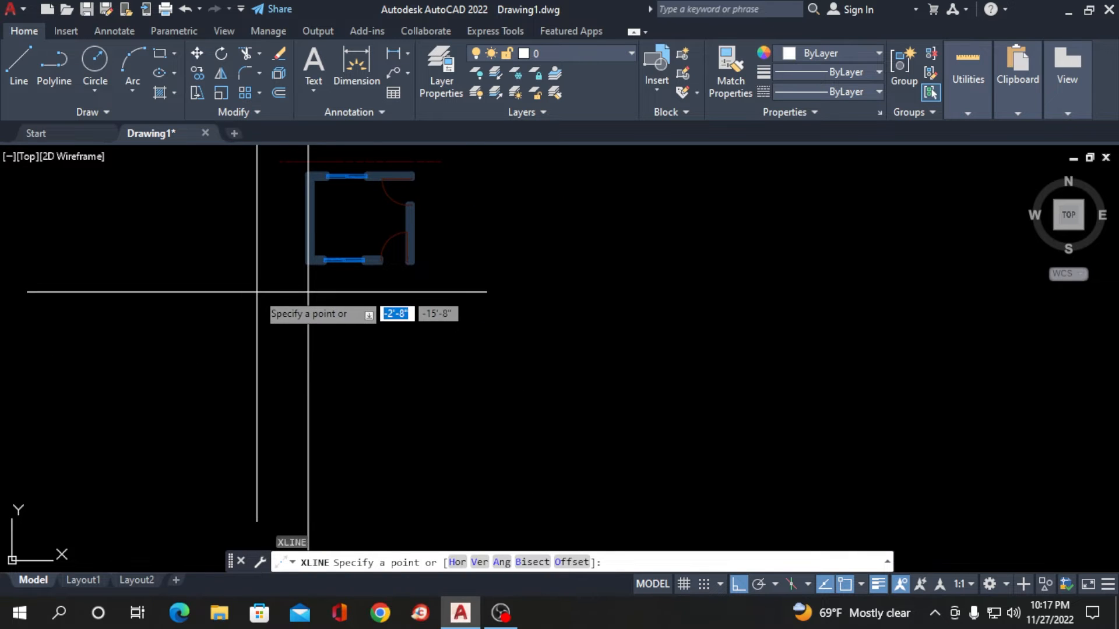
{"action": "scroll", "coordinate": [752, 338], "scroll_direction": "down", "scroll_amount": 1}
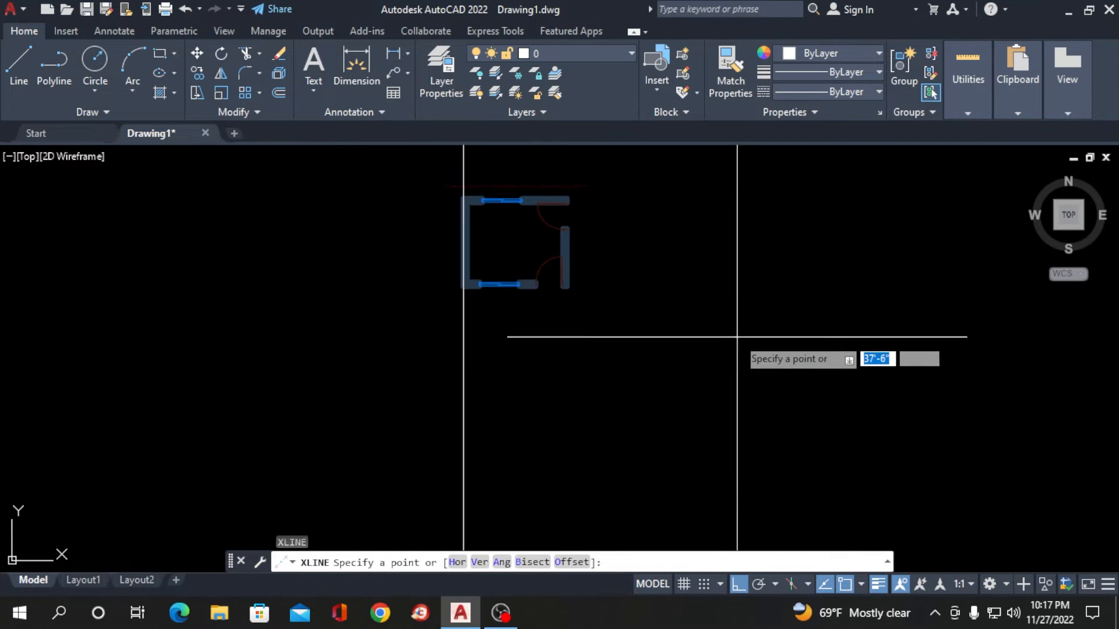
- Cancel the running construction line command and delete the vertical construction line at the plan's lower-left outer wall corner
{"action": "scroll", "coordinate": [463, 285], "scroll_direction": "up", "scroll_amount": 4}
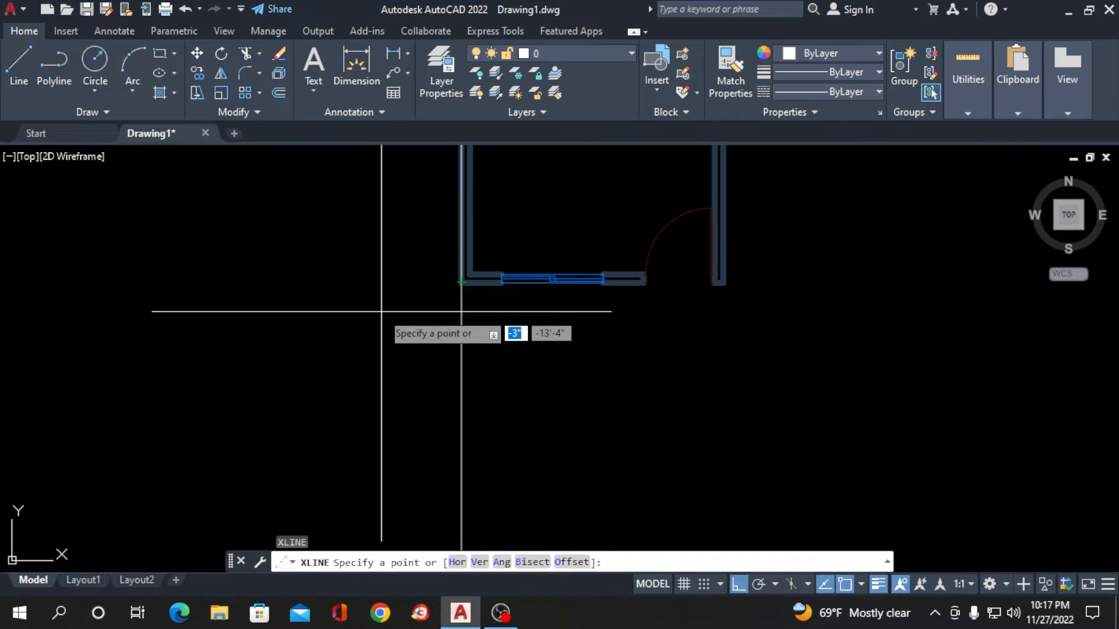
{"action": "key", "text": "Escape"}
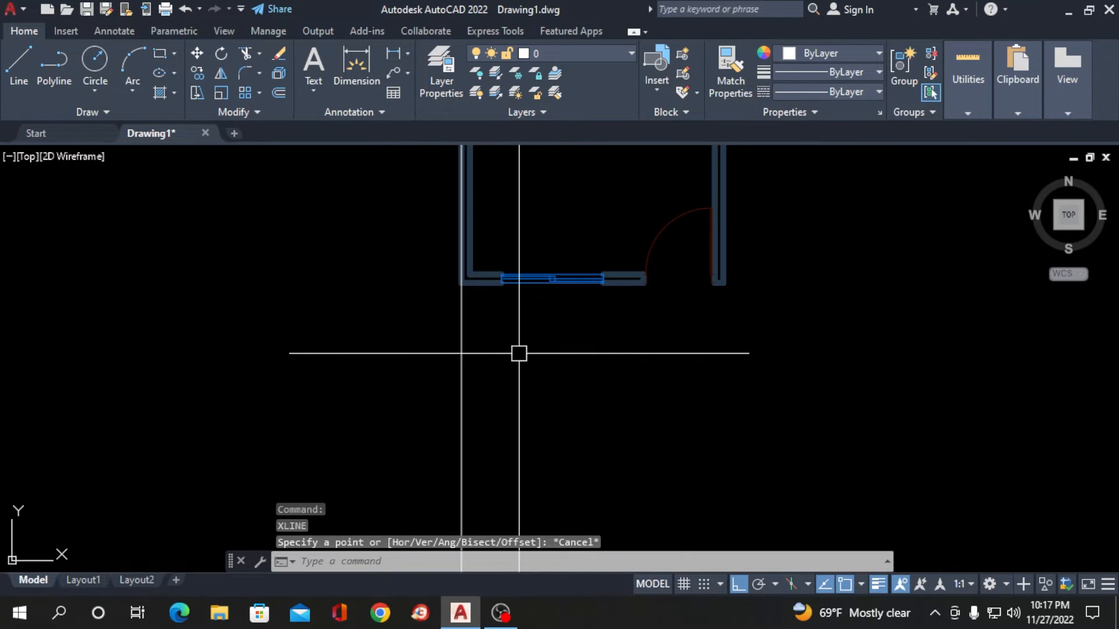
{"action": "left_click_drag", "start_coordinate": [519, 352], "coordinate": [326, 353]}
{"action": "key", "text": "Delete"}
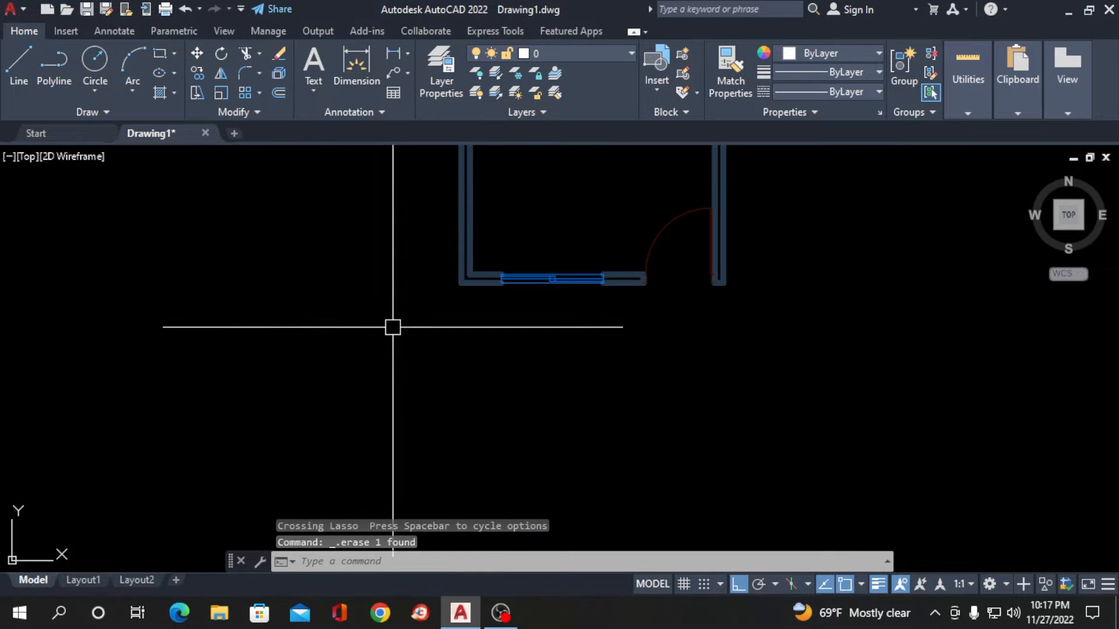
- Draw vertical construction lines (XLINE, Ver) through the plan's lower-left outer wall corner and both edges of the lower window
{"action": "type", "text": "xl"}
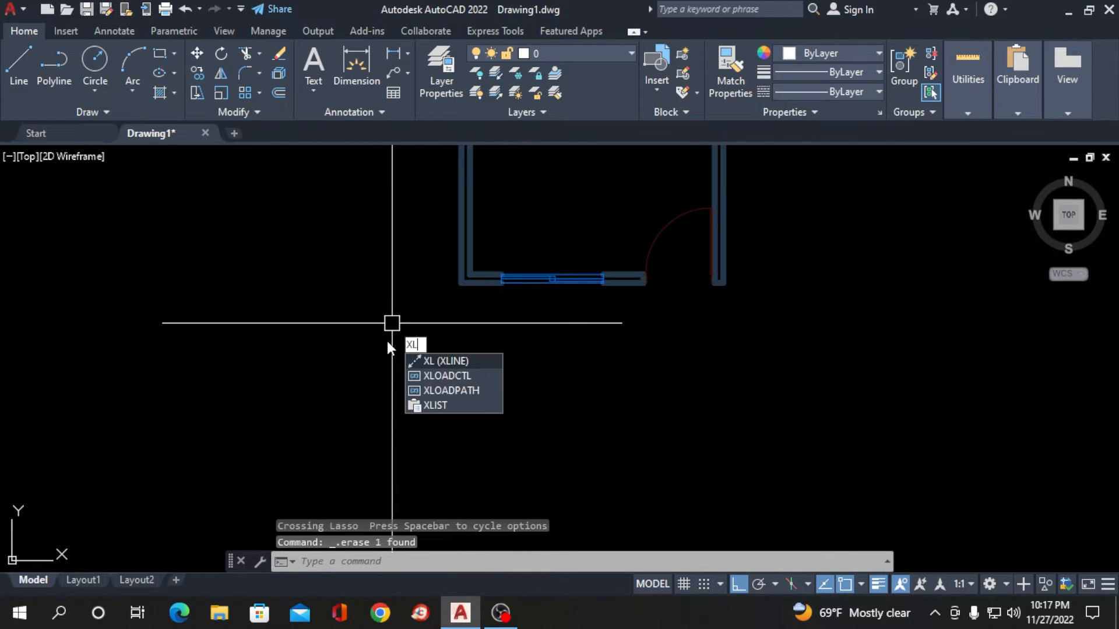
{"action": "key", "text": "Return"}
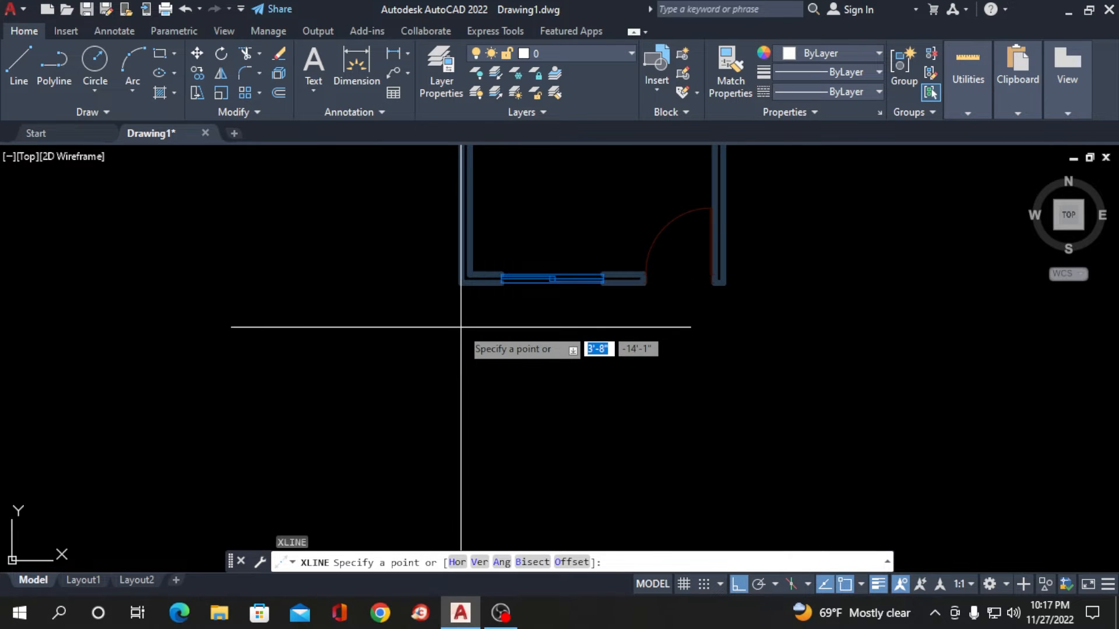
{"action": "type", "text": "v"}
{"action": "key", "text": "Return"}
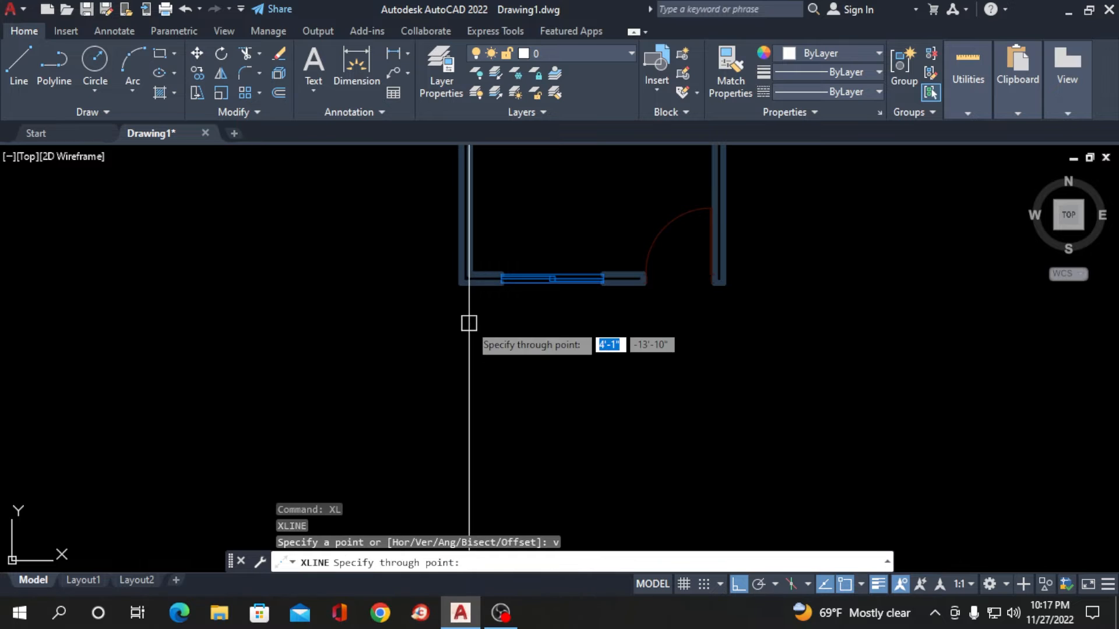
{"action": "left_click", "coordinate": [462, 282]}
{"action": "scroll", "coordinate": [505, 290], "scroll_direction": "up", "scroll_amount": 3}
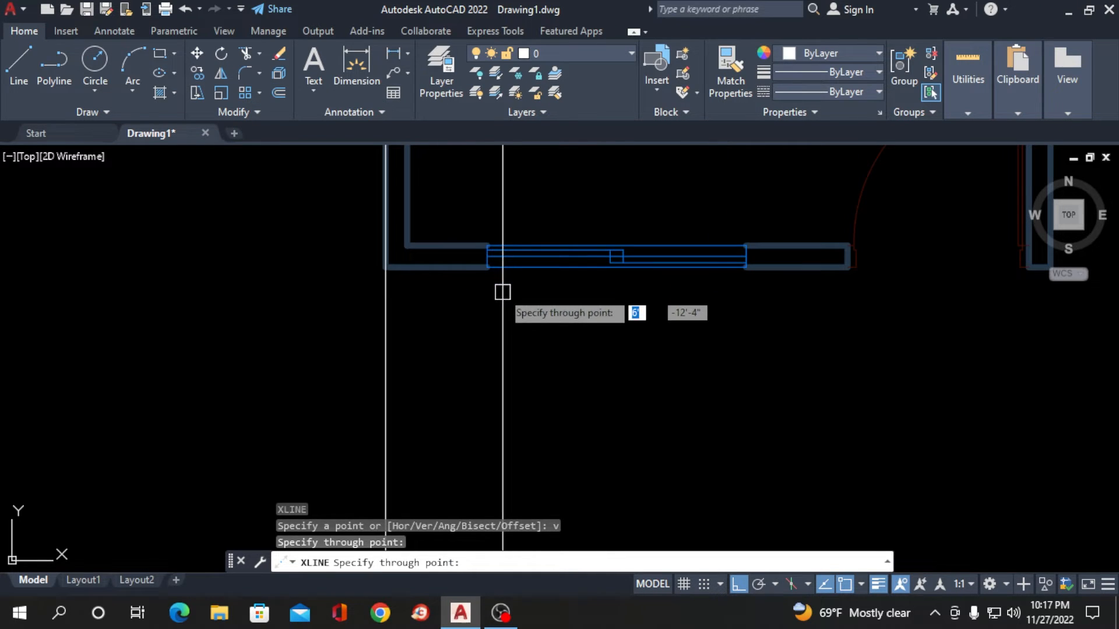
{"action": "left_click", "coordinate": [487, 266]}
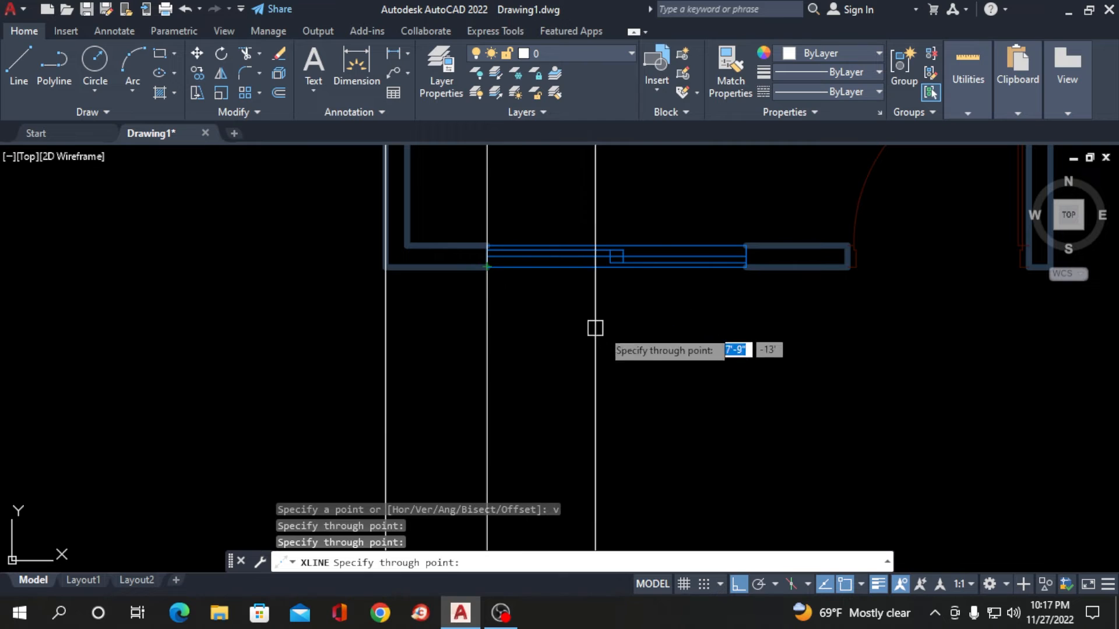
{"action": "left_click", "coordinate": [746, 266]}
- Add vertical construction lines through the lower door opening's left edge and both faces of the right wall
{"action": "scroll", "coordinate": [746, 266], "scroll_direction": "down", "scroll_amount": 3}
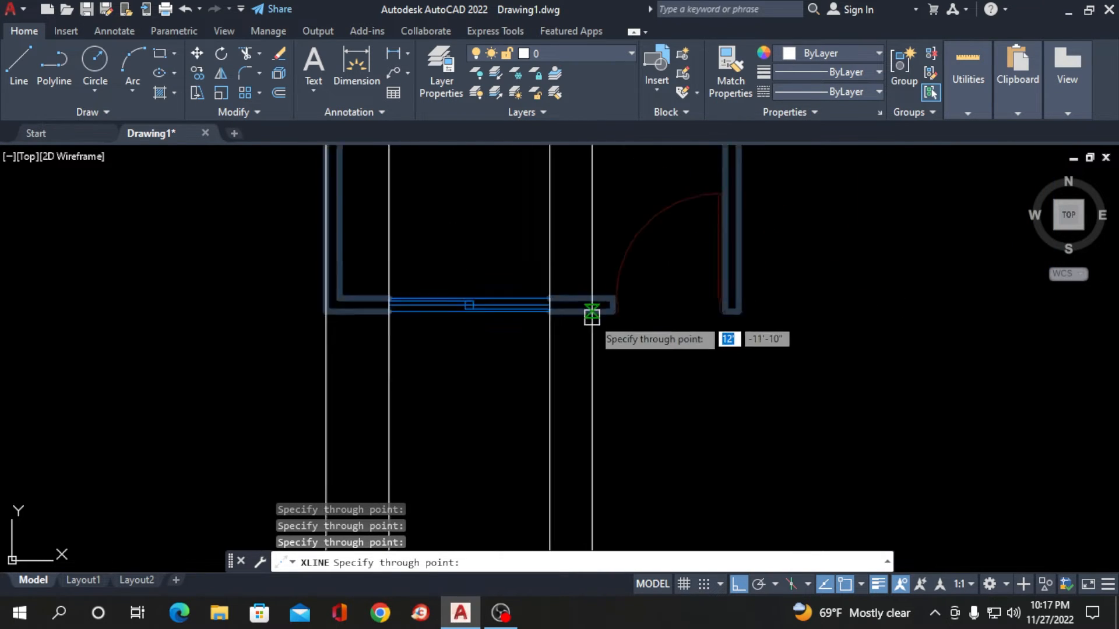
{"action": "scroll", "coordinate": [591, 317], "scroll_direction": "up", "scroll_amount": 2}
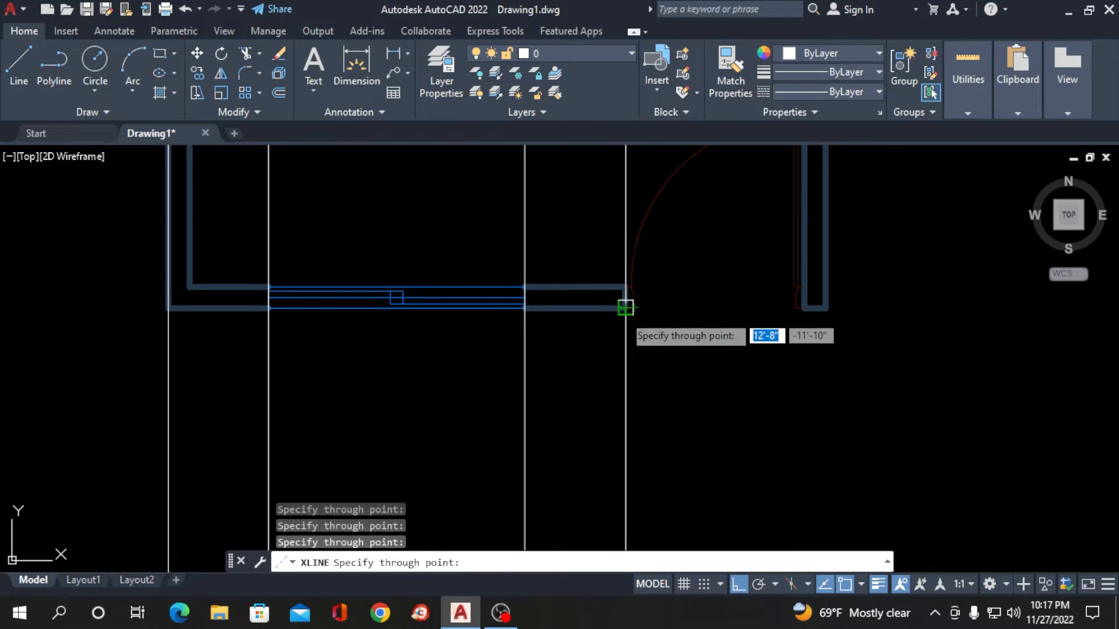
{"action": "scroll", "coordinate": [801, 310], "scroll_direction": "up", "scroll_amount": 5}
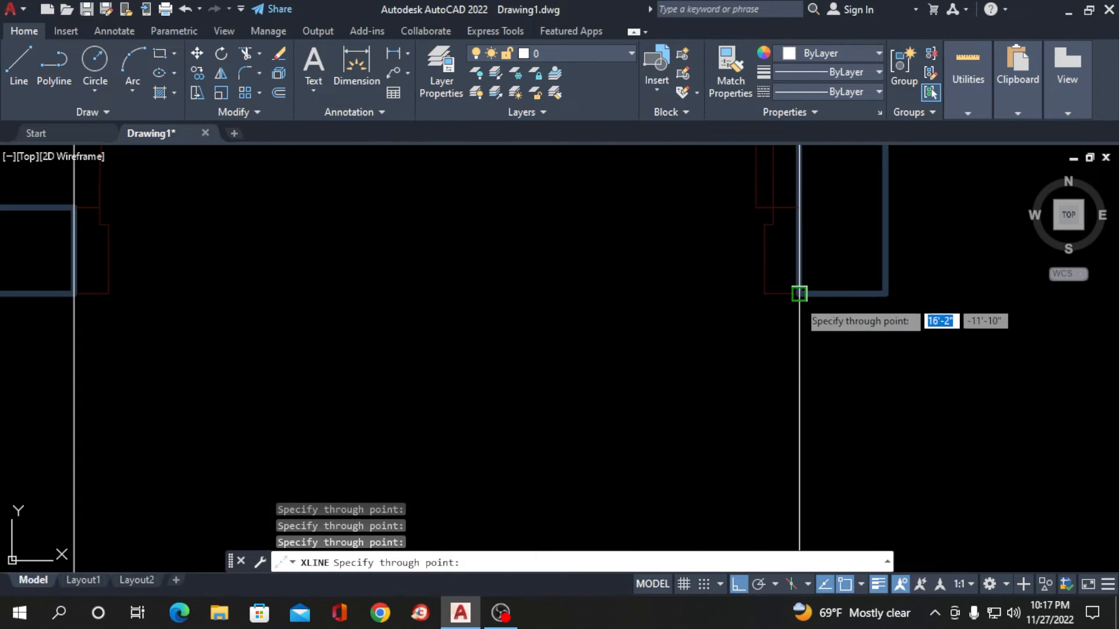
{"action": "left_click", "coordinate": [799, 293]}
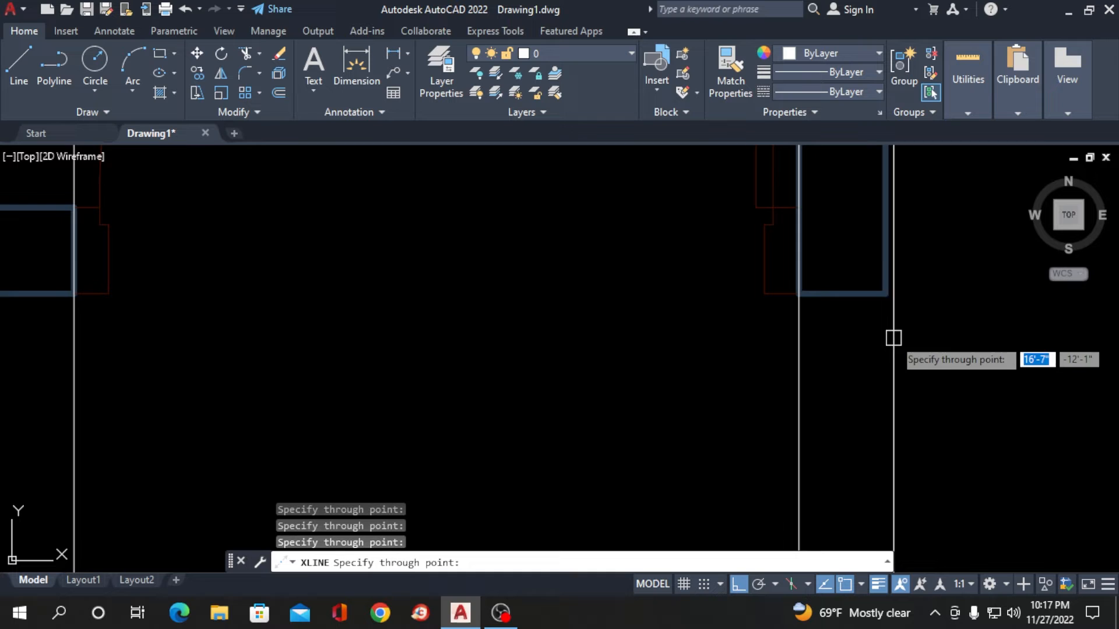
{"action": "left_click", "coordinate": [885, 293]}
{"action": "scroll", "coordinate": [704, 325], "scroll_direction": "down", "scroll_amount": 5}
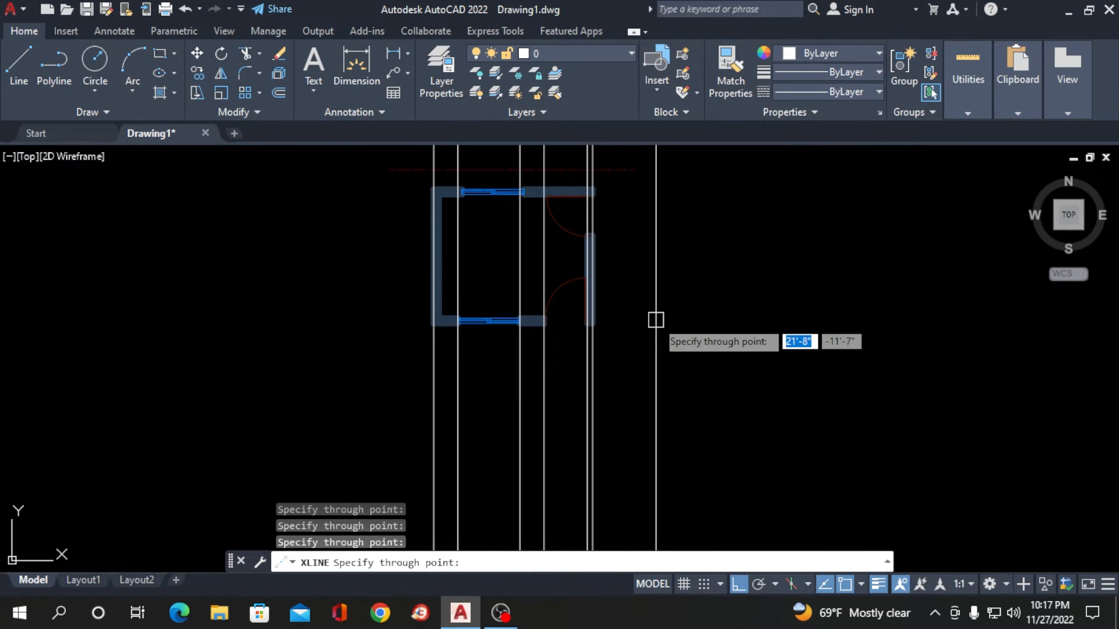
{"action": "scroll", "coordinate": [512, 349], "scroll_direction": "up", "scroll_amount": 4}
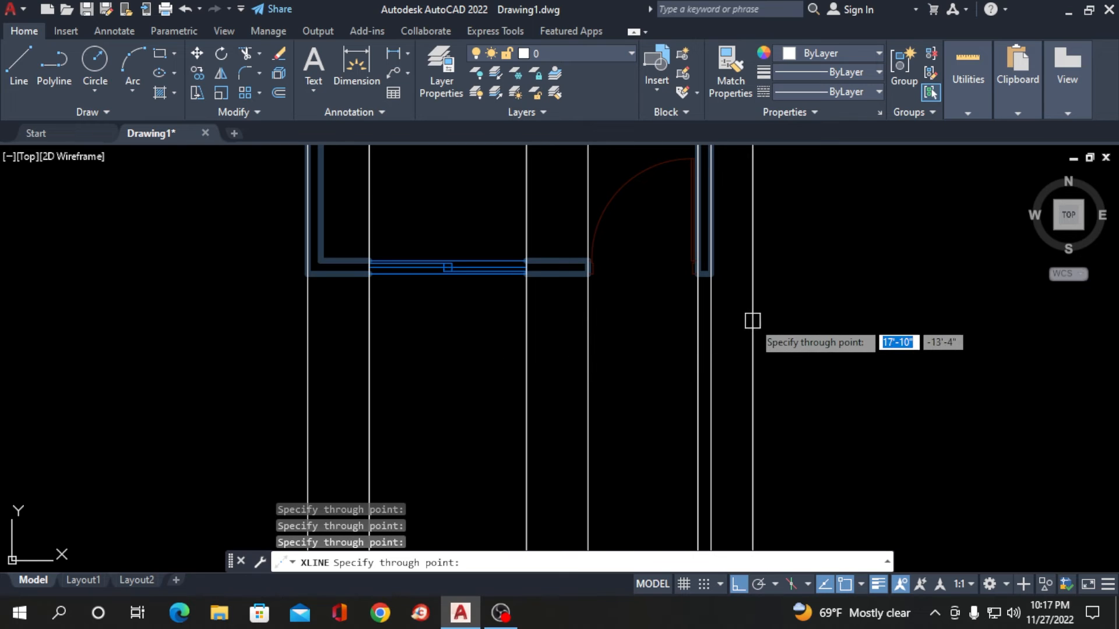
{"action": "key", "text": "Return"}
- Draw a horizontal base line well below the floor plan, crossing all the vertical construction lines and extending past them on both sides
{"action": "scroll", "coordinate": [475, 255], "scroll_direction": "down", "scroll_amount": 4}
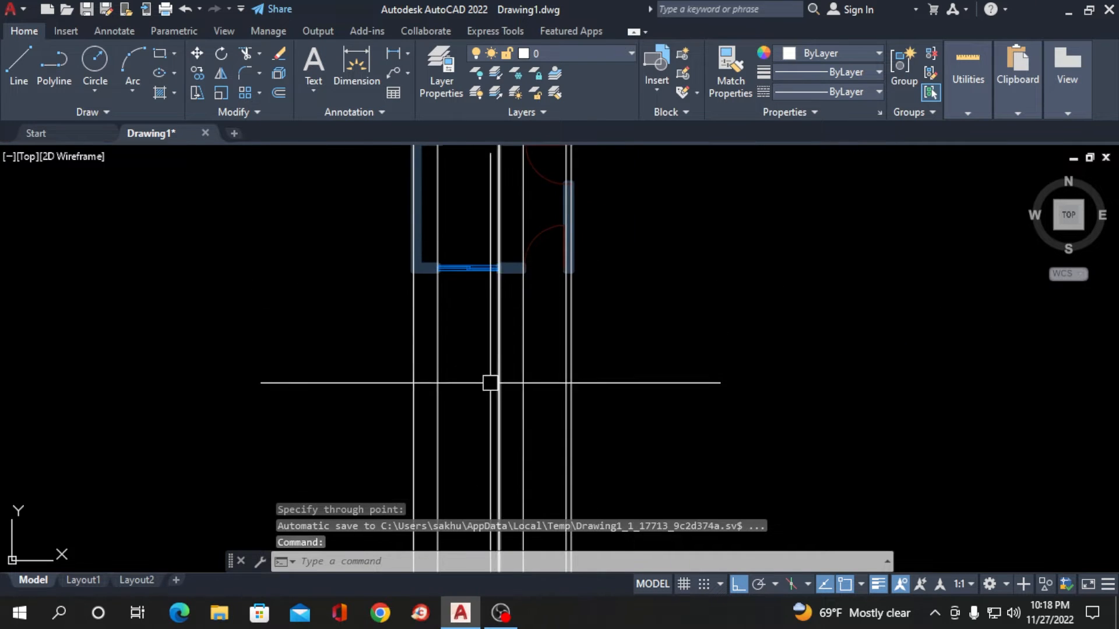
{"action": "scroll", "coordinate": [518, 174], "scroll_direction": "down", "scroll_amount": 4}
{"action": "scroll", "coordinate": [514, 417], "scroll_direction": "up", "scroll_amount": 4}
{"action": "scroll", "coordinate": [457, 402], "scroll_direction": "down", "scroll_amount": 4}
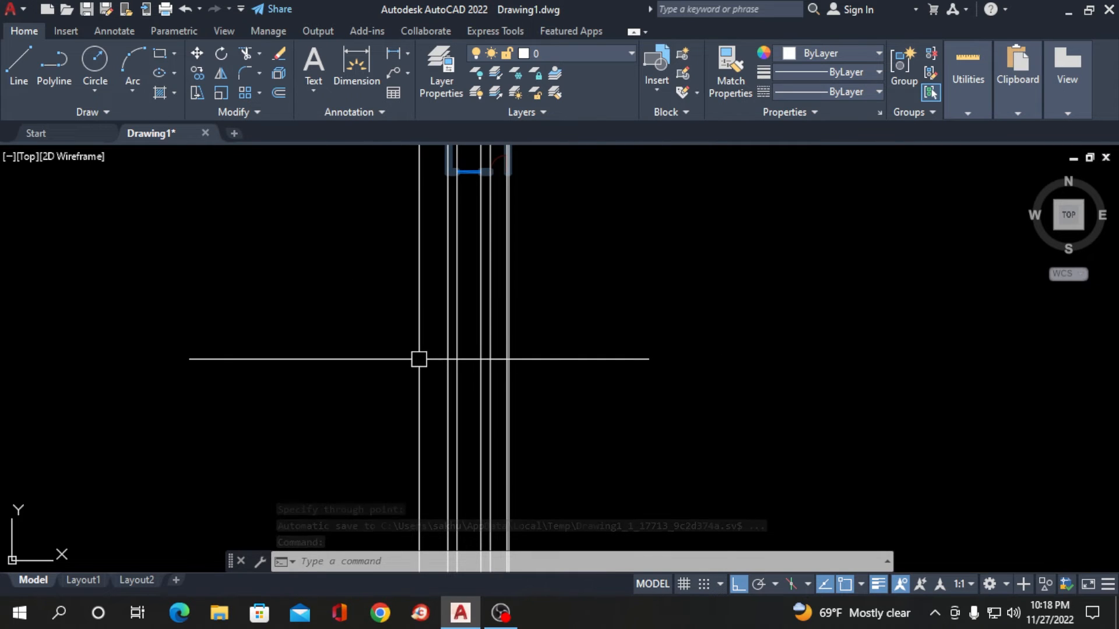
{"action": "type", "text": "l"}
{"action": "key", "text": "Return"}
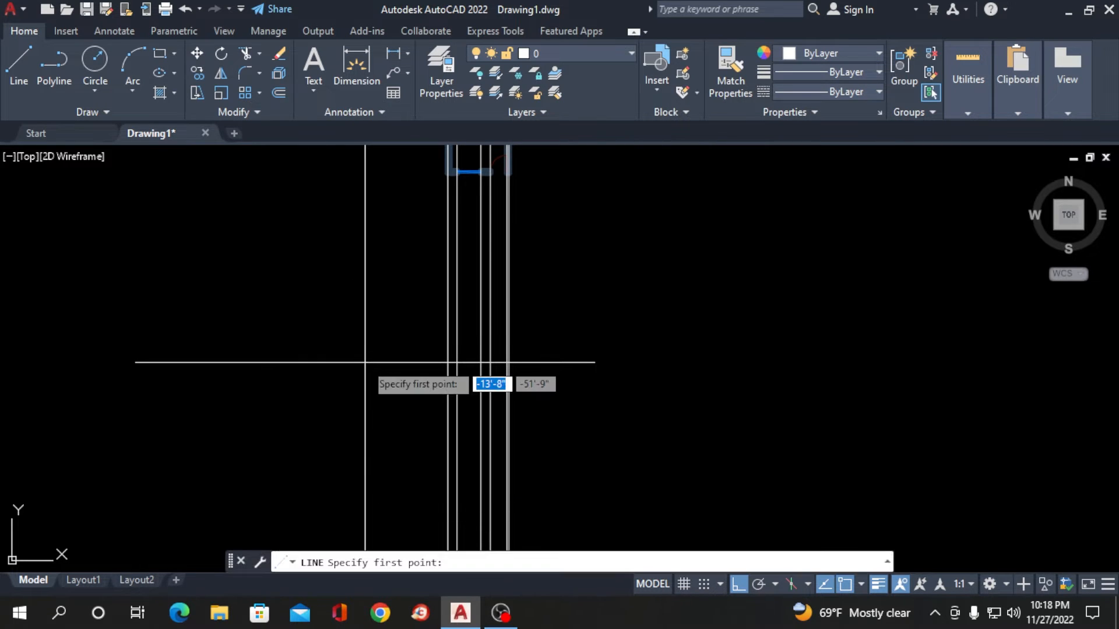
{"action": "left_click", "coordinate": [361, 354]}
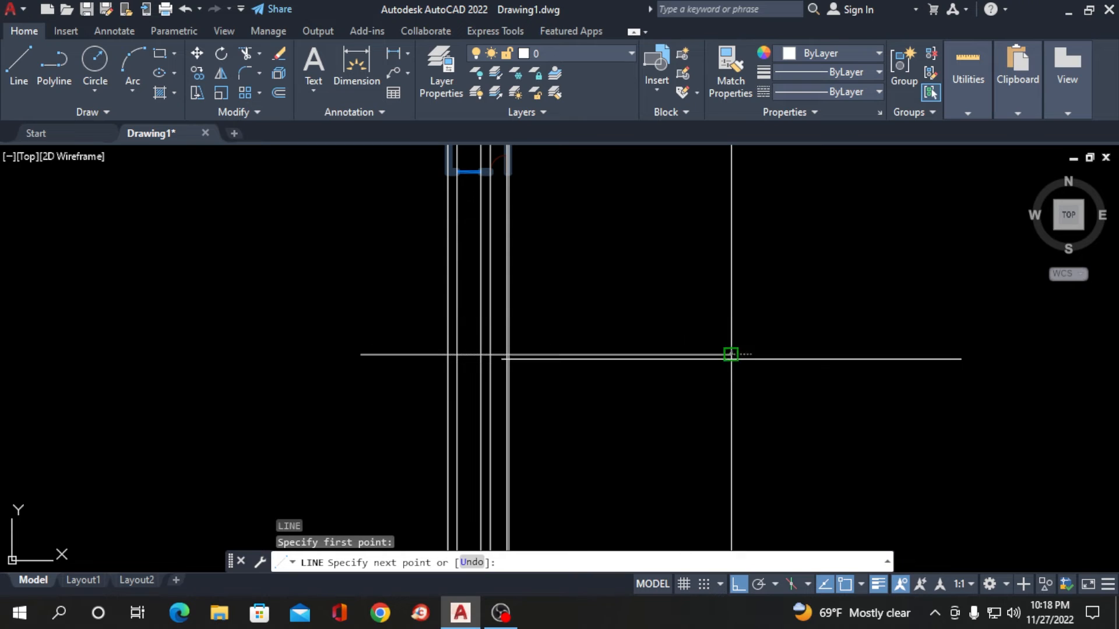
{"action": "left_click", "coordinate": [731, 354]}
{"action": "key", "text": "Return"}
- Offset the horizontal base line 10' upward
{"action": "scroll", "coordinate": [562, 309], "scroll_direction": "up", "scroll_amount": 3}
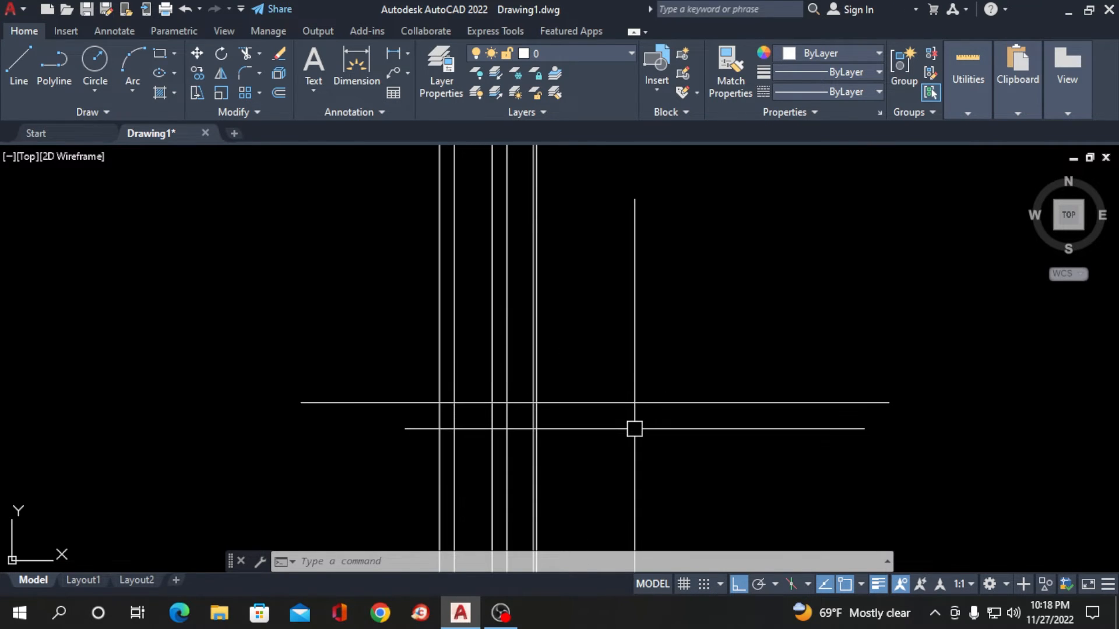
{"action": "scroll", "coordinate": [443, 408], "scroll_direction": "down", "scroll_amount": 2}
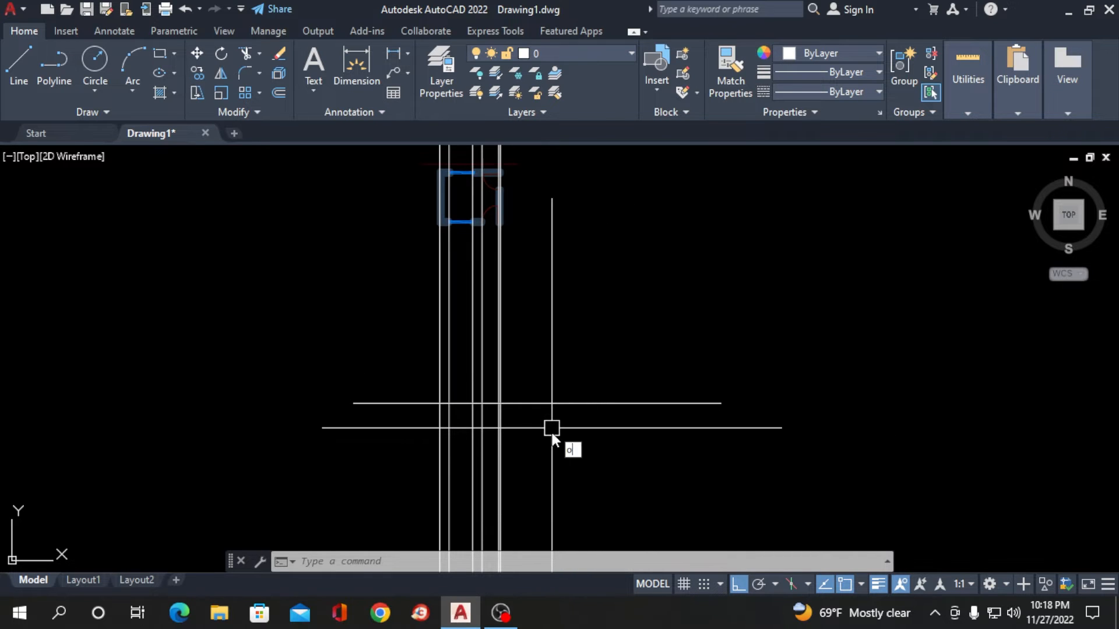
{"action": "key", "text": "Return"}
{"action": "type", "text": "10'"}
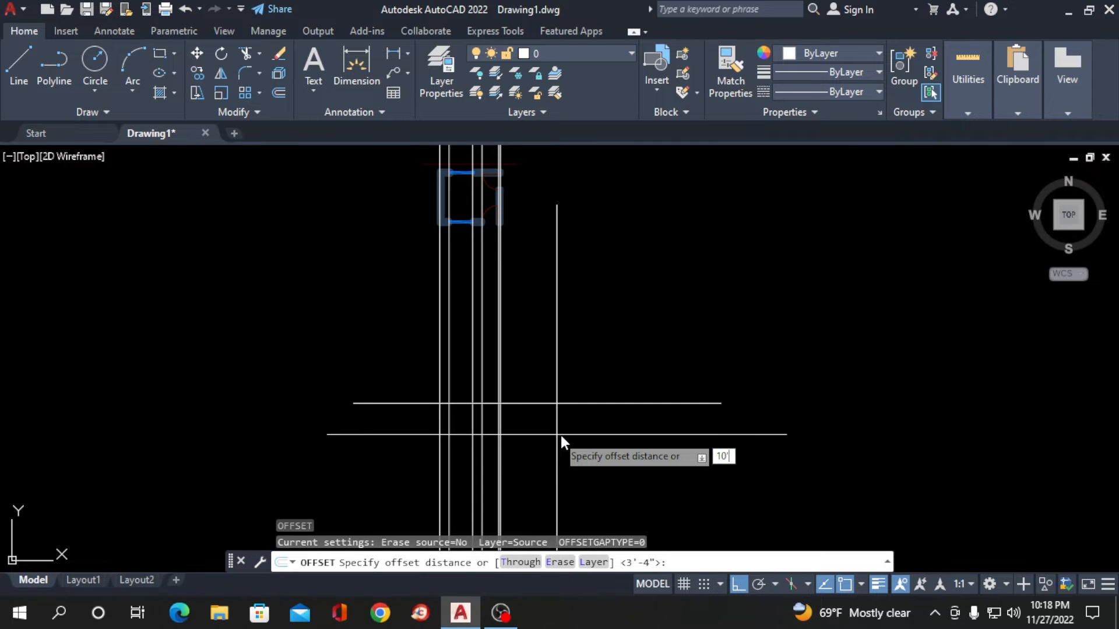
{"action": "key", "text": "Return"}
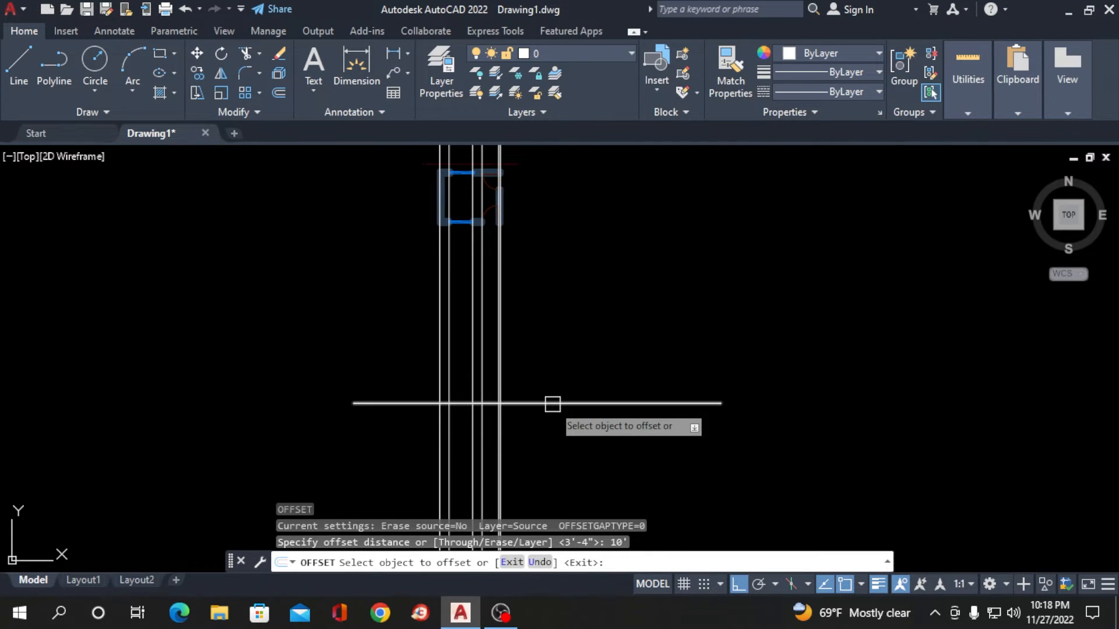
{"action": "left_click", "coordinate": [552, 403]}
{"action": "left_click", "coordinate": [561, 278]}
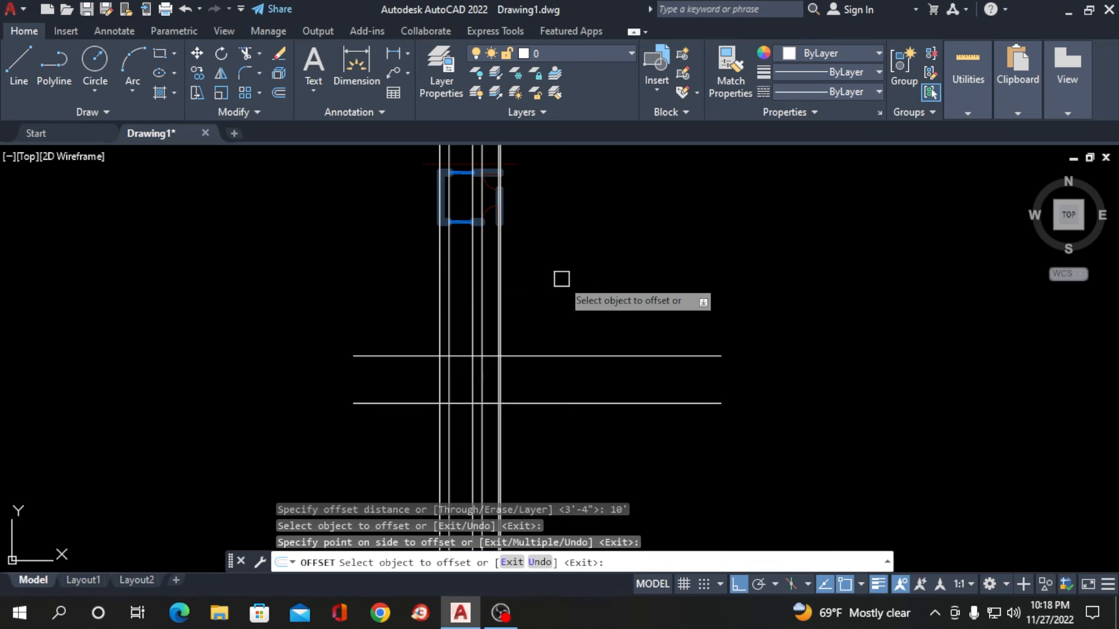
{"action": "key", "text": "Return"}
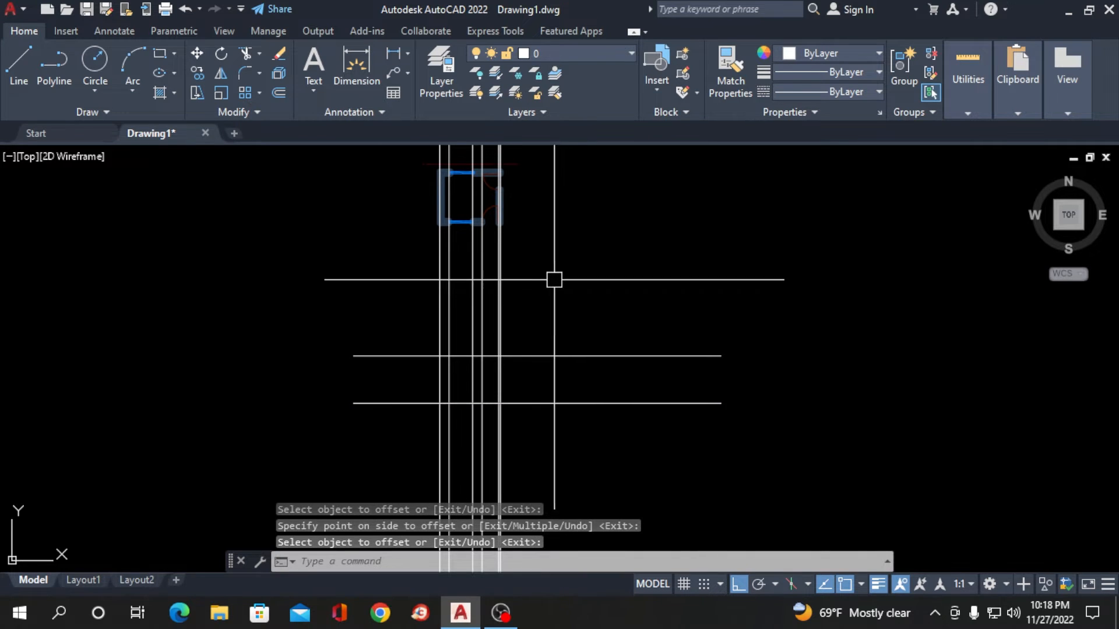
- Trim the horizontal lines' overhanging ends and the vertical lines above and below them, leaving a closed elevation outline
{"action": "scroll", "coordinate": [600, 434], "scroll_direction": "up", "scroll_amount": 1}
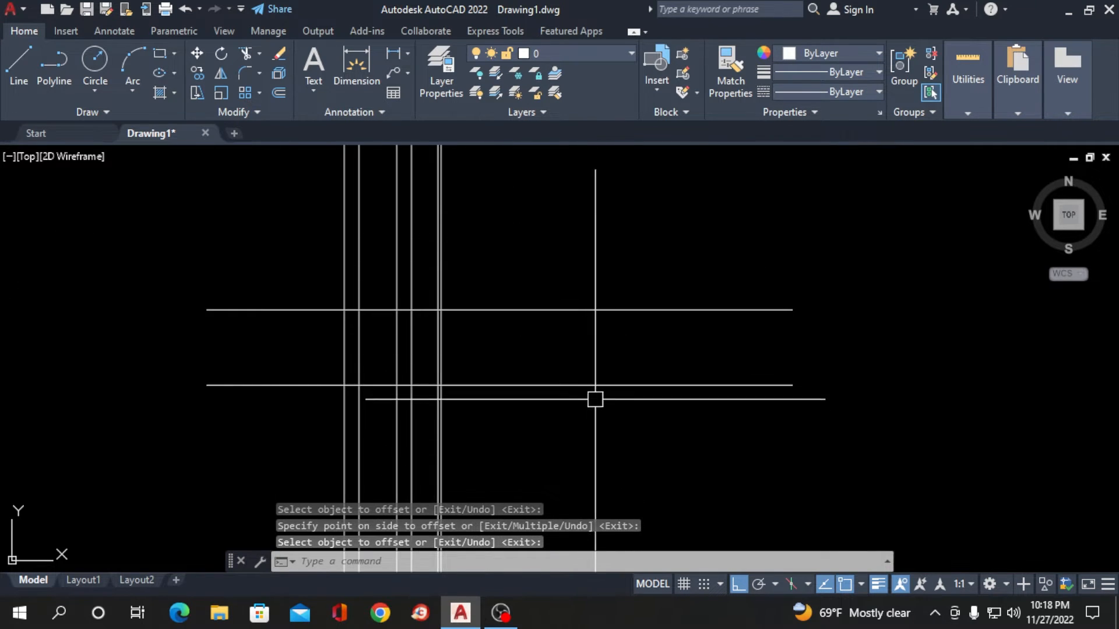
{"action": "scroll", "coordinate": [589, 436], "scroll_direction": "down", "scroll_amount": 1}
{"action": "type", "text": "tr"}
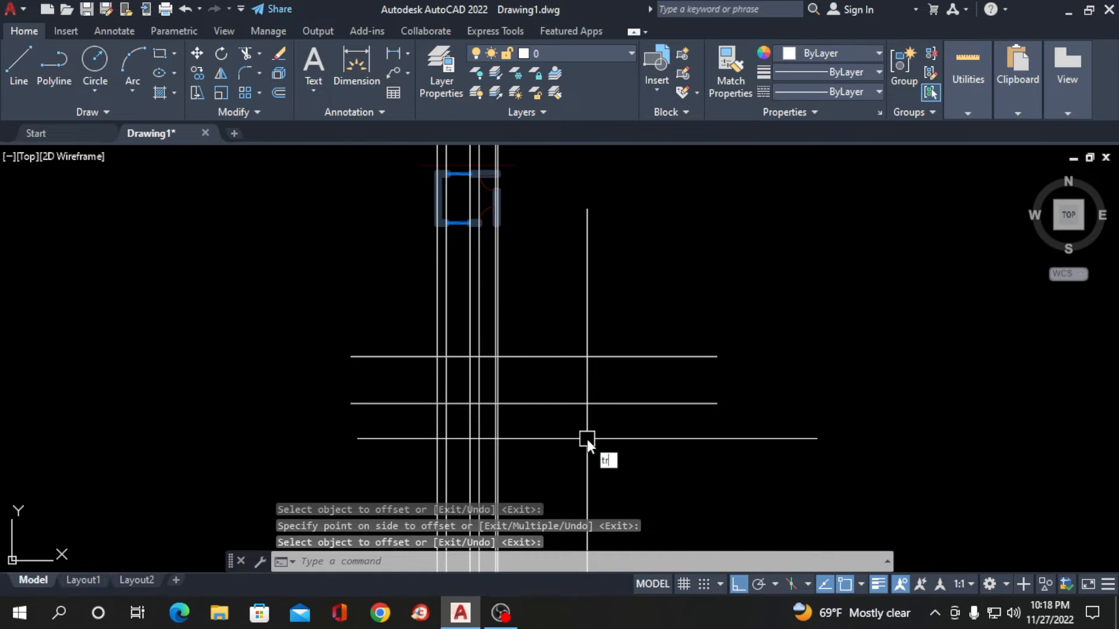
{"action": "key", "text": "Return"}
{"action": "left_click_drag", "start_coordinate": [586, 443], "coordinate": [568, 334]}
{"action": "left_click_drag", "start_coordinate": [551, 445], "coordinate": [370, 439]}
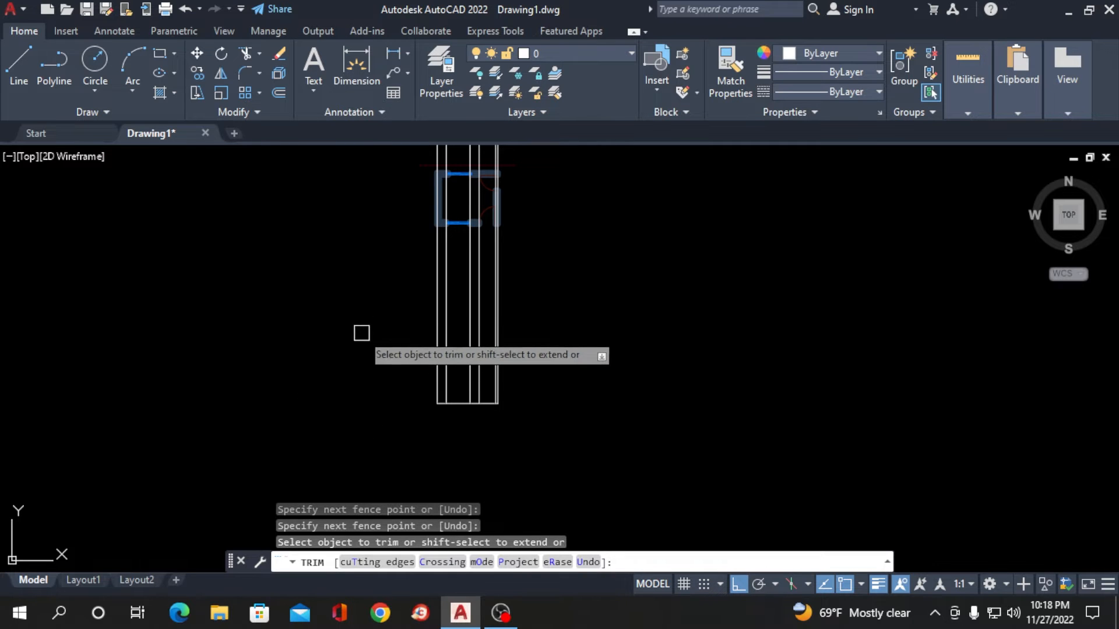
{"action": "mouse_move", "coordinate": [534, 277]}
{"action": "left_mouse_down"}
{"action": "mouse_move", "coordinate": [454, 302]}
{"action": "mouse_move", "coordinate": [377, 305]}
{"action": "left_mouse_up"}
{"action": "key", "text": "Return"}
- Delete the leftover vertical construction lines that run up through the floor plan
{"action": "scroll", "coordinate": [491, 347], "scroll_direction": "down", "scroll_amount": 4}
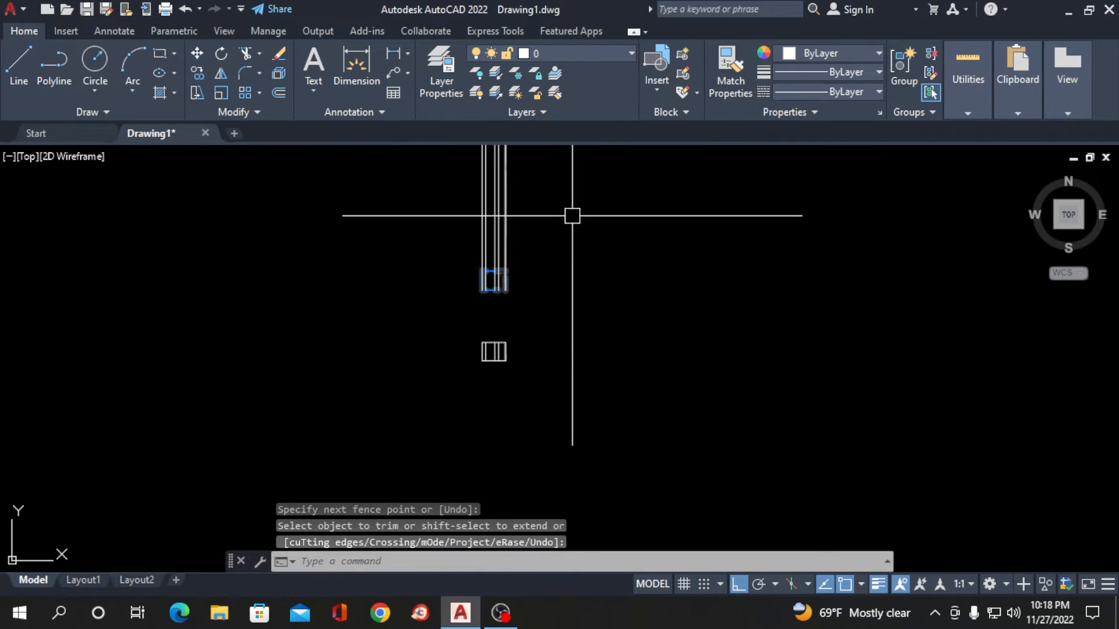
{"action": "mouse_move", "coordinate": [574, 215]}
{"action": "left_mouse_down"}
{"action": "mouse_move", "coordinate": [502, 205]}
{"action": "mouse_move", "coordinate": [373, 223]}
{"action": "left_mouse_up"}
{"action": "key", "text": "Delete"}
- Move the whole elevation outline about 24' straight up so it sits just below the floor plan
{"action": "left_click", "coordinate": [416, 279]}
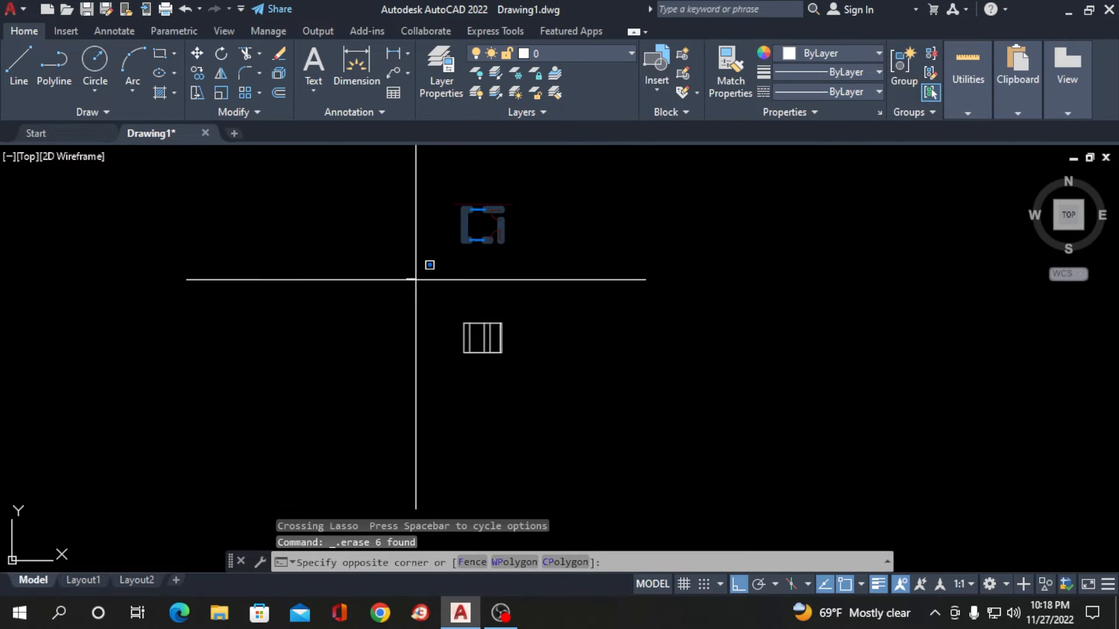
{"action": "left_click", "coordinate": [569, 409]}
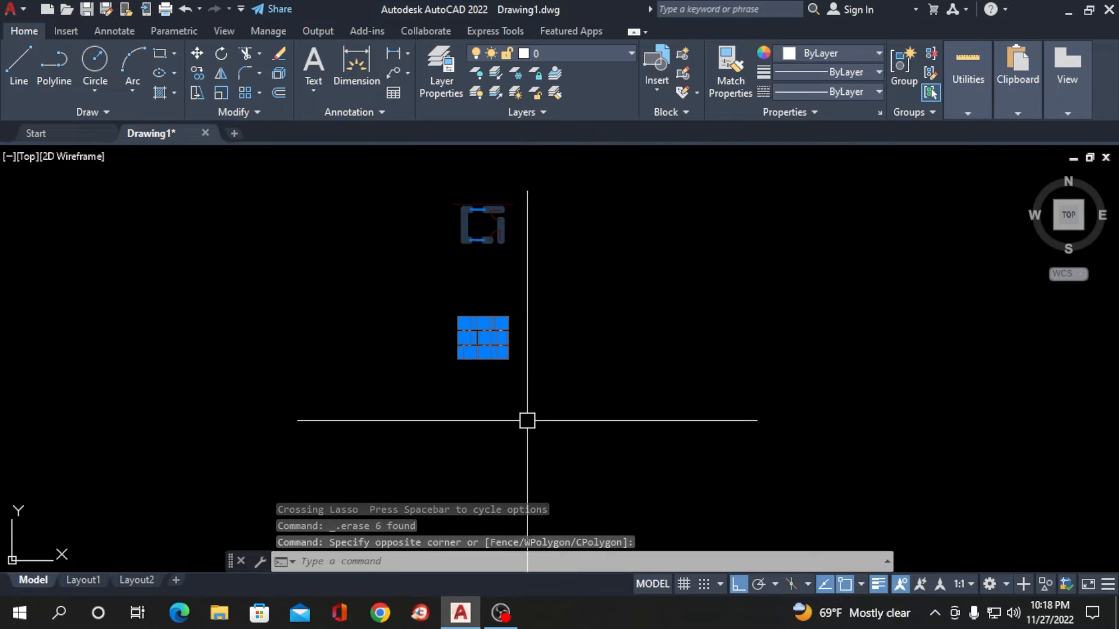
{"action": "type", "text": "M"}
{"action": "key", "text": "Return"}
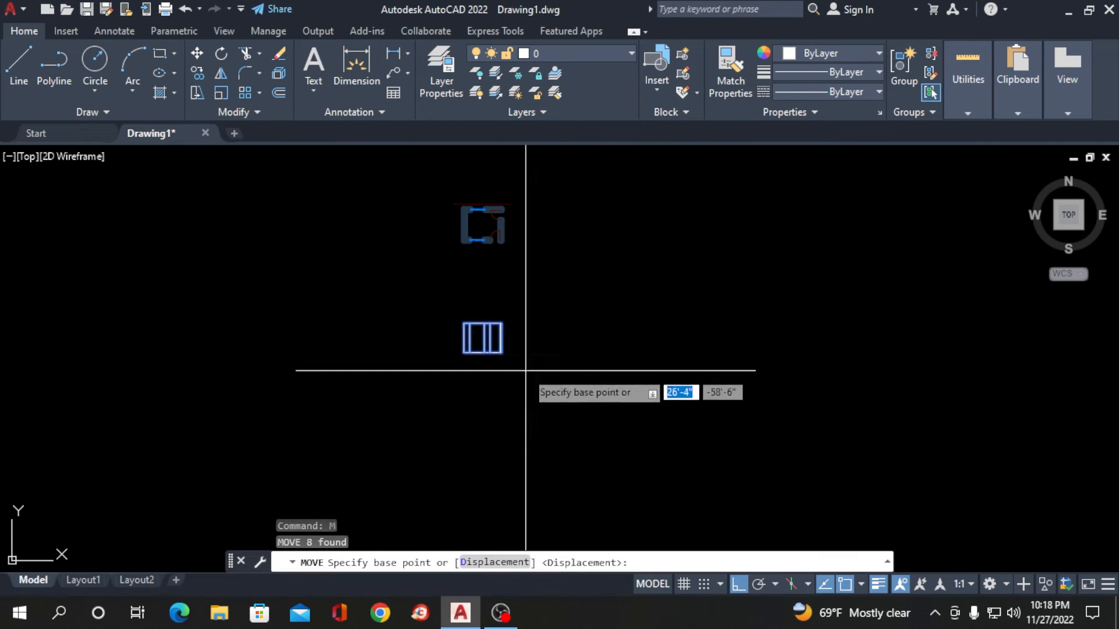
{"action": "scroll", "coordinate": [512, 338], "scroll_direction": "up", "scroll_amount": 4}
{"action": "left_click", "coordinate": [498, 286]}
{"action": "scroll", "coordinate": [495, 292], "scroll_direction": "down", "scroll_amount": 4}
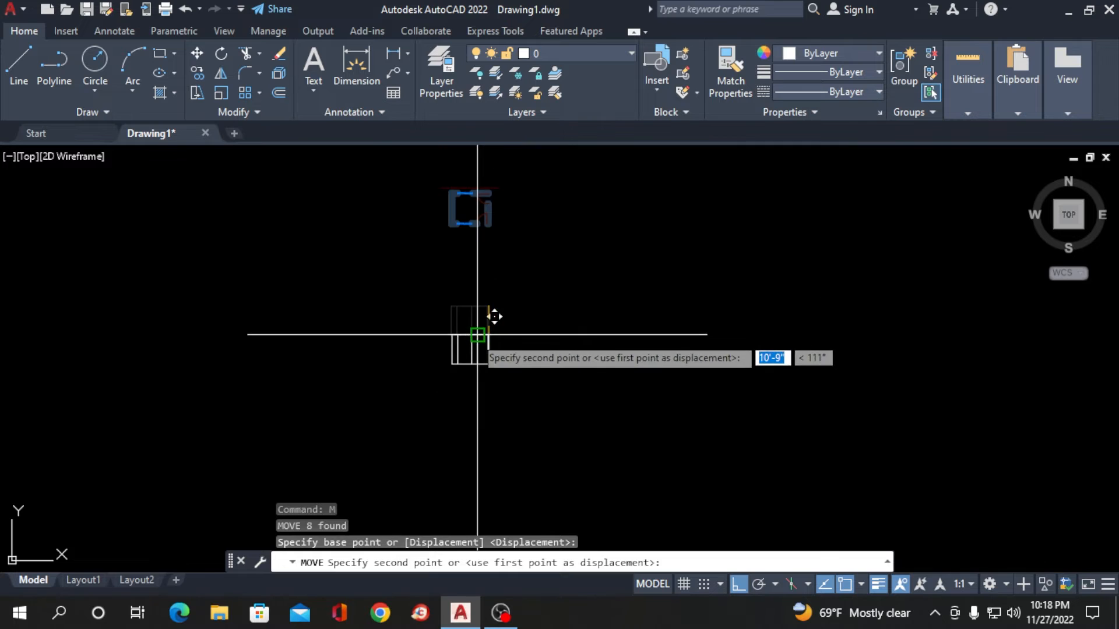
{"action": "scroll", "coordinate": [506, 234], "scroll_direction": "up", "scroll_amount": 2}
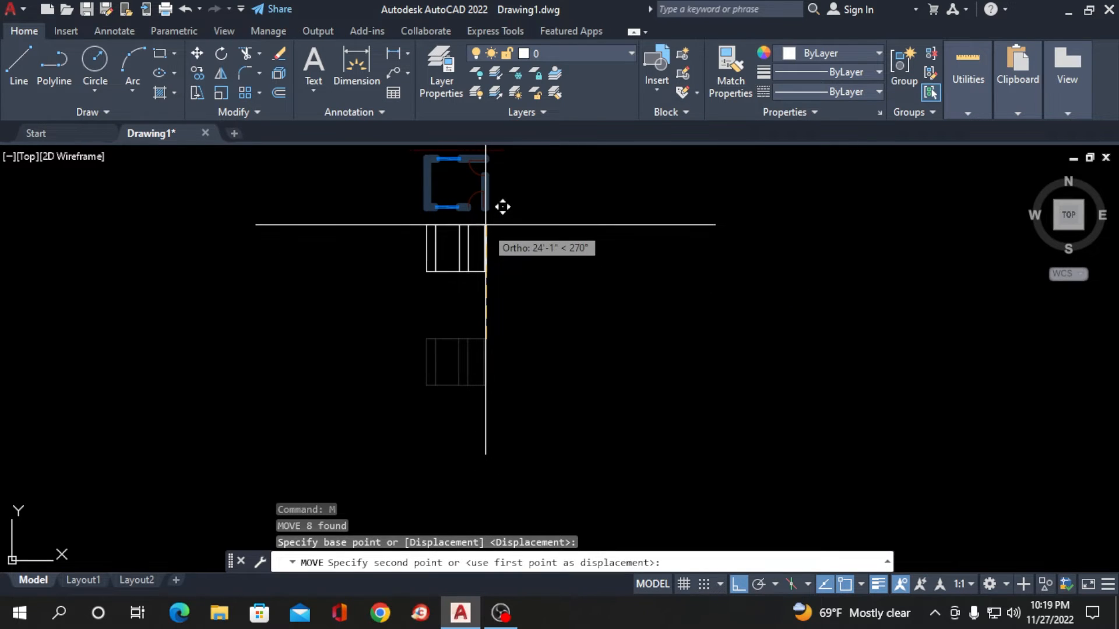
{"action": "left_click", "coordinate": [485, 224]}
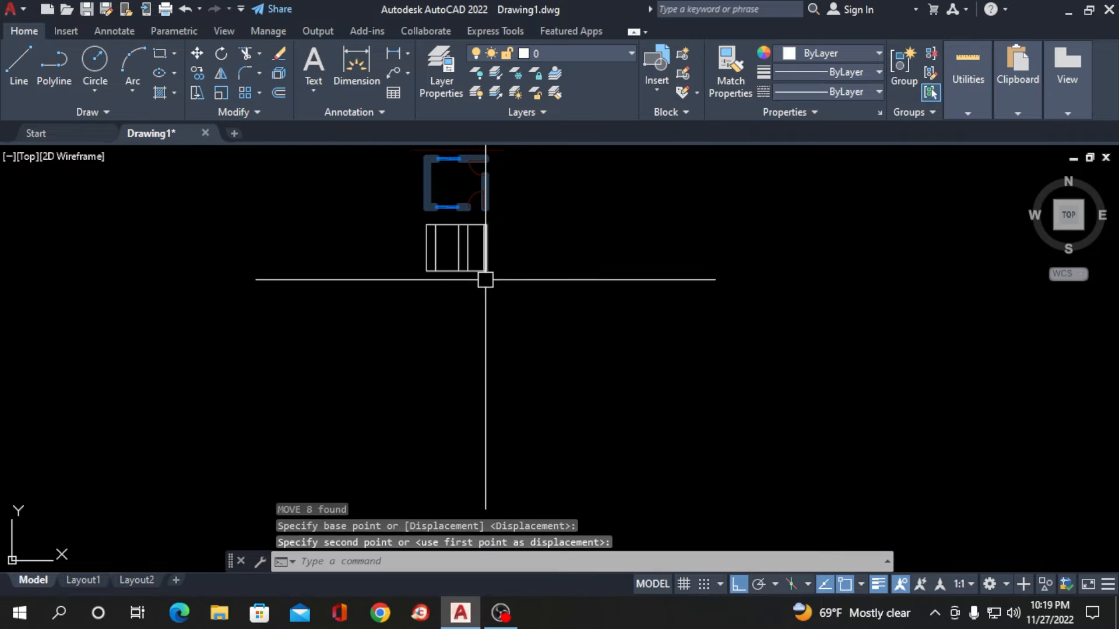
{"action": "scroll", "coordinate": [402, 412], "scroll_direction": "down", "scroll_amount": 3}
{"action": "scroll", "coordinate": [426, 224], "scroll_direction": "up", "scroll_amount": 5}
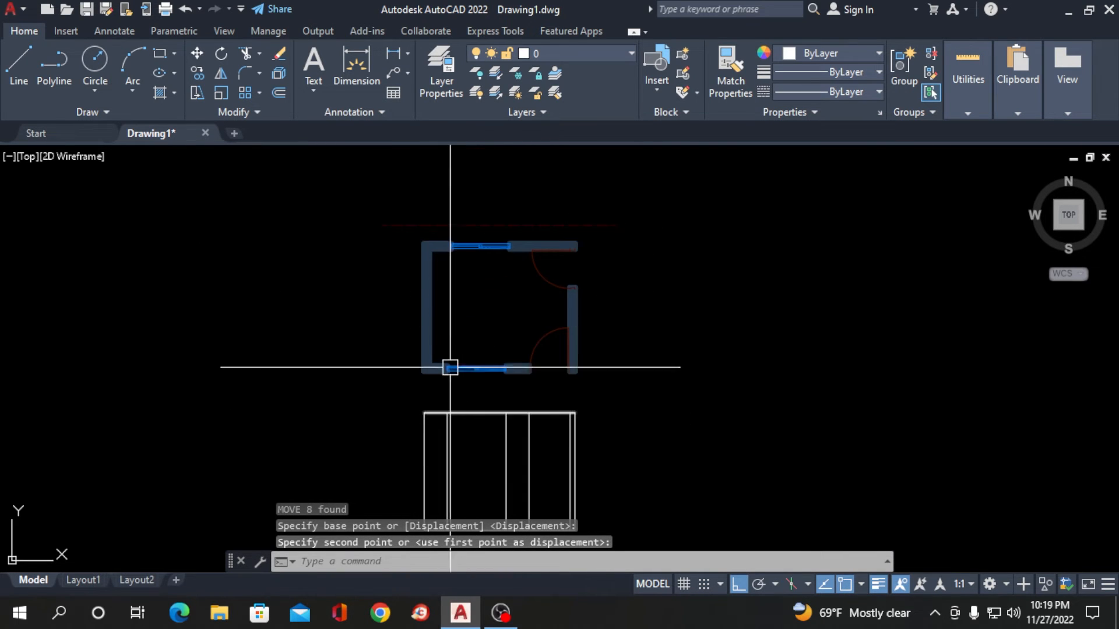
- Offset the elevation's base line 2'6" upward to mark the window sill height
{"action": "scroll", "coordinate": [453, 474], "scroll_direction": "down", "scroll_amount": 2}
{"action": "scroll", "coordinate": [473, 466], "scroll_direction": "up", "scroll_amount": 4}
{"action": "scroll", "coordinate": [471, 455], "scroll_direction": "down", "scroll_amount": 2}
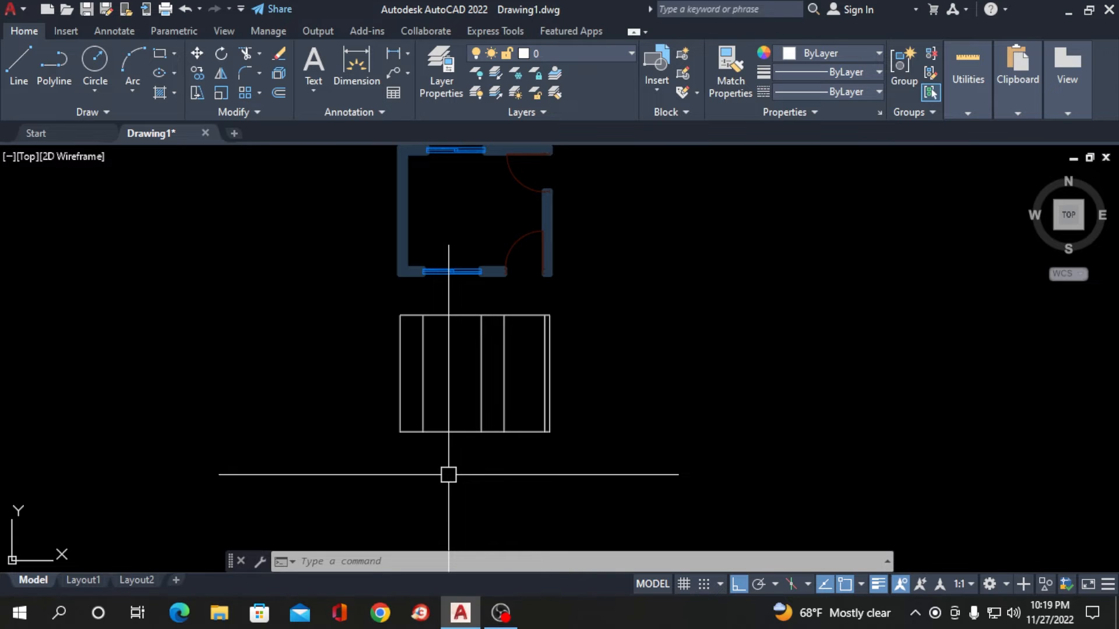
{"action": "key", "text": "Return"}
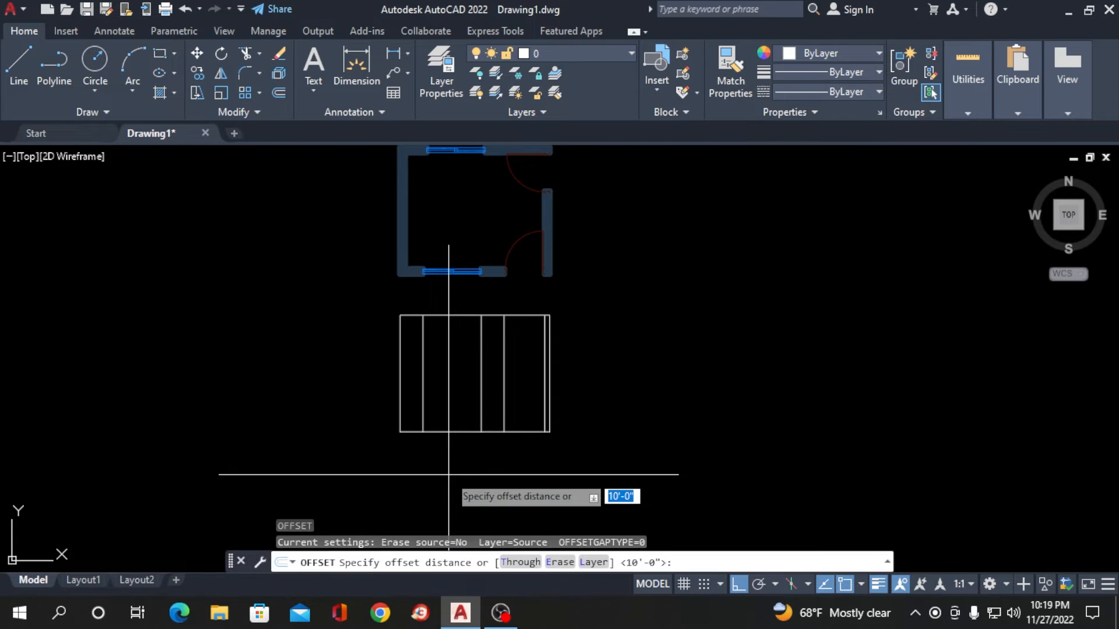
{"action": "type", "text": "2'6\""}
{"action": "key", "text": "Return"}
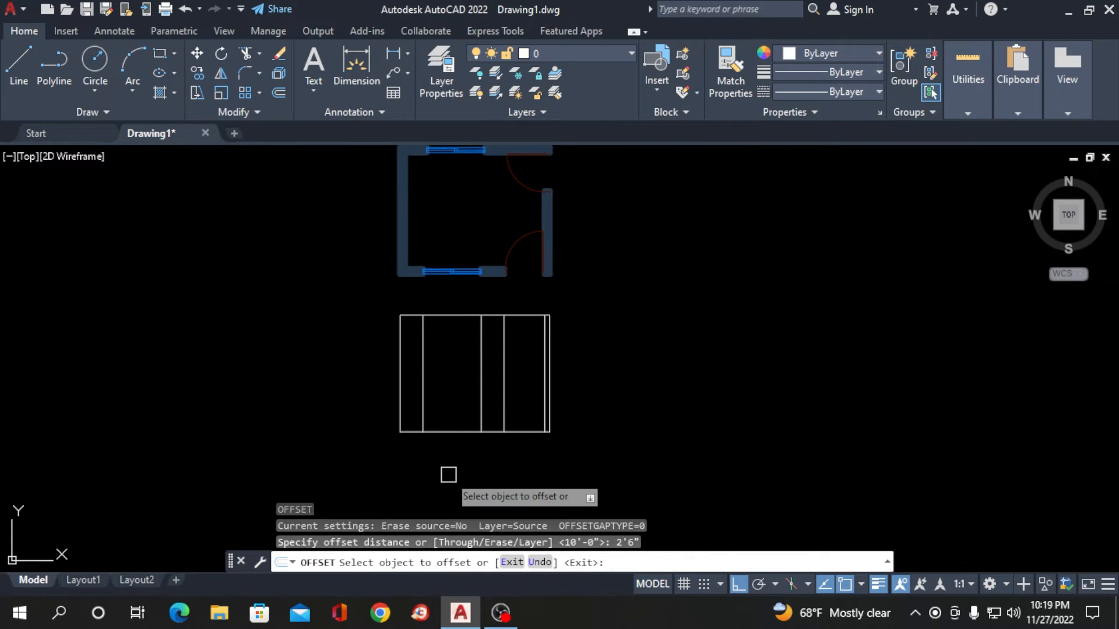
{"action": "left_click", "coordinate": [442, 431]}
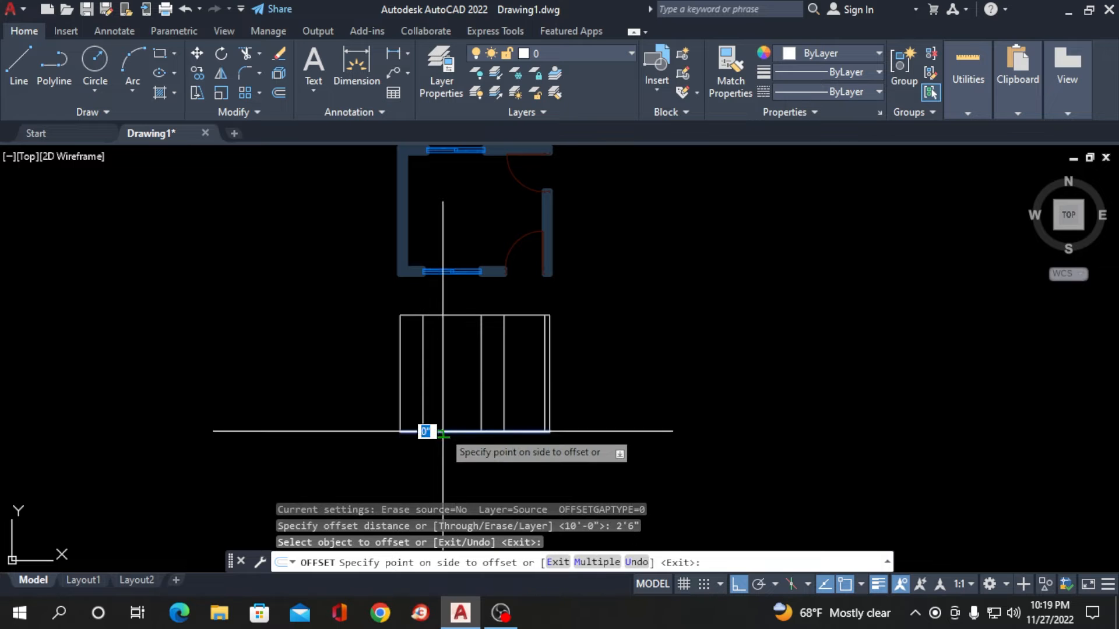
{"action": "left_click", "coordinate": [452, 414]}
{"action": "key", "text": "Return"}
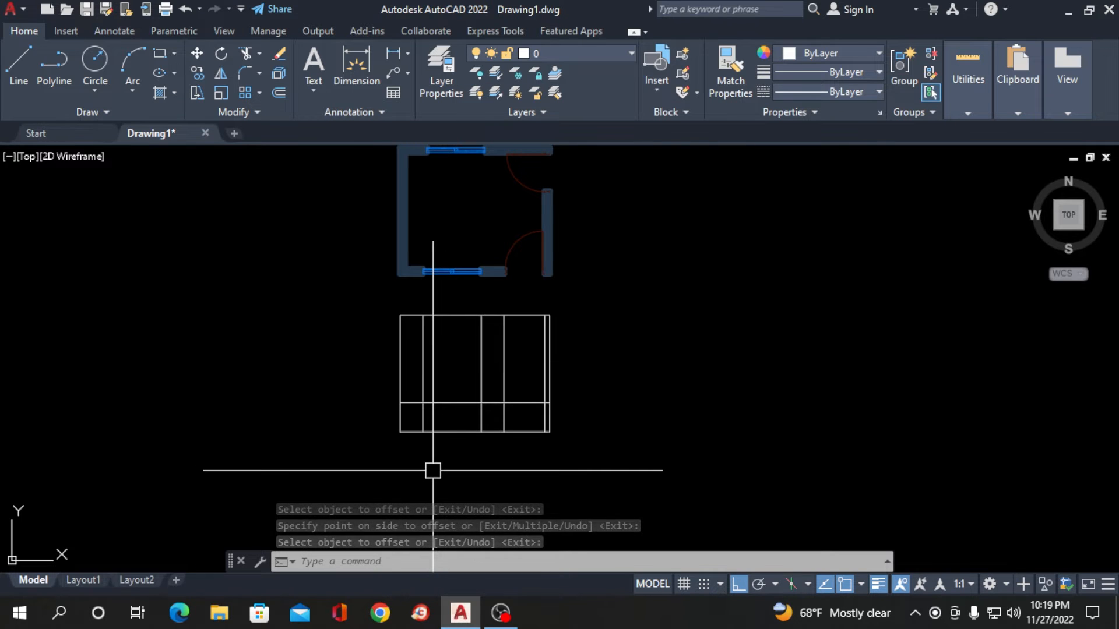
- Offset the elevation's base line 7' upward to mark the top of the window
{"action": "key", "text": "Return"}
{"action": "type", "text": "7"}
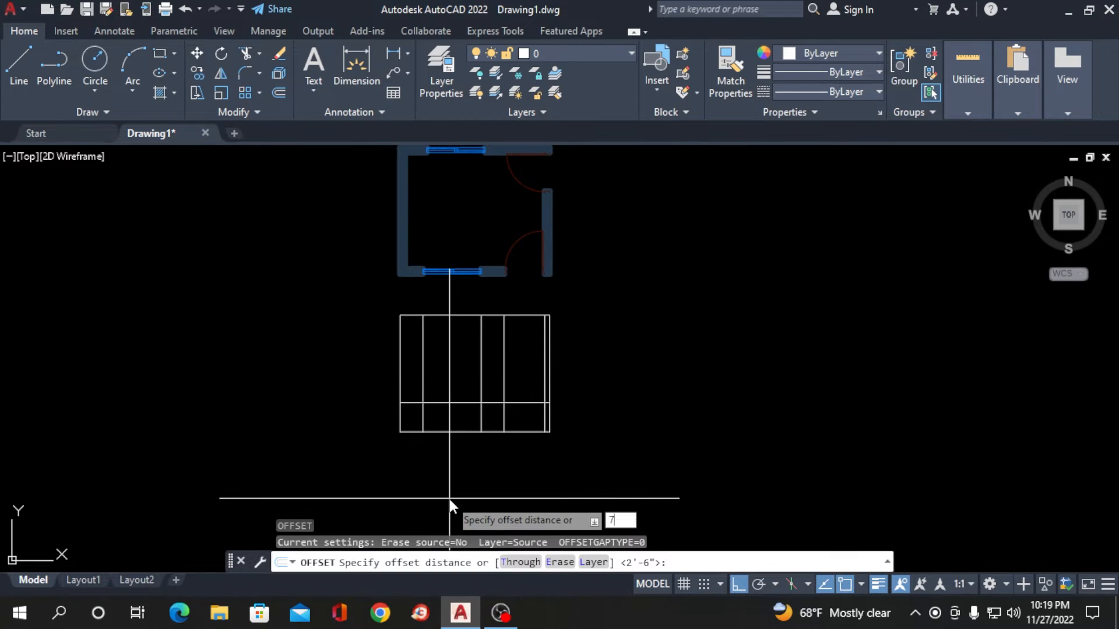
{"action": "type", "text": "'"}
{"action": "key", "text": "Return"}
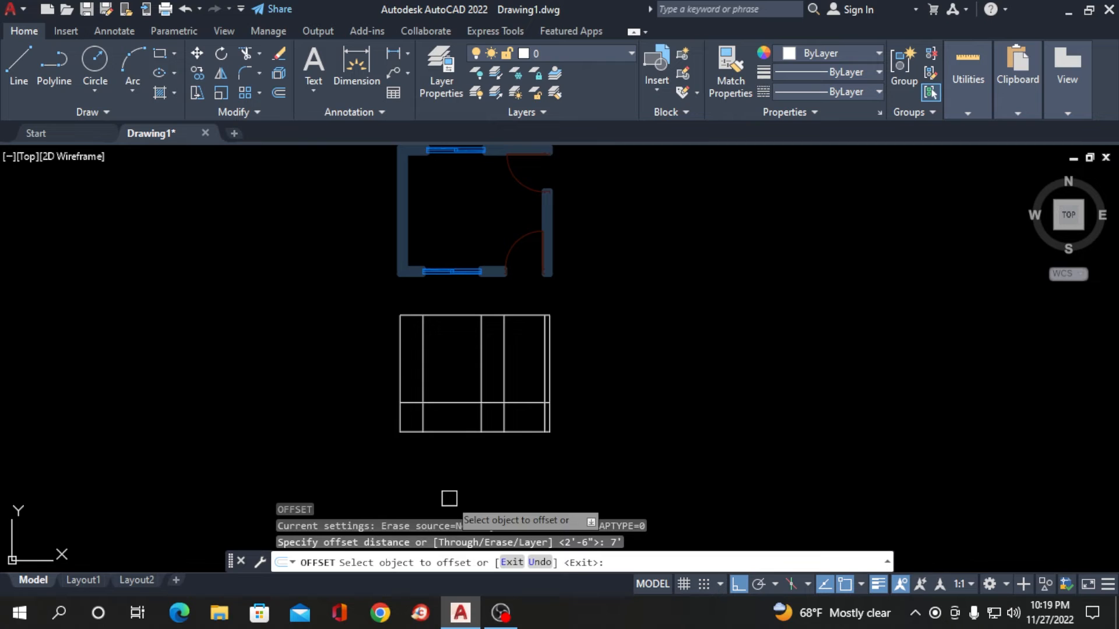
{"action": "left_click", "coordinate": [454, 431]}
{"action": "left_click", "coordinate": [454, 378]}
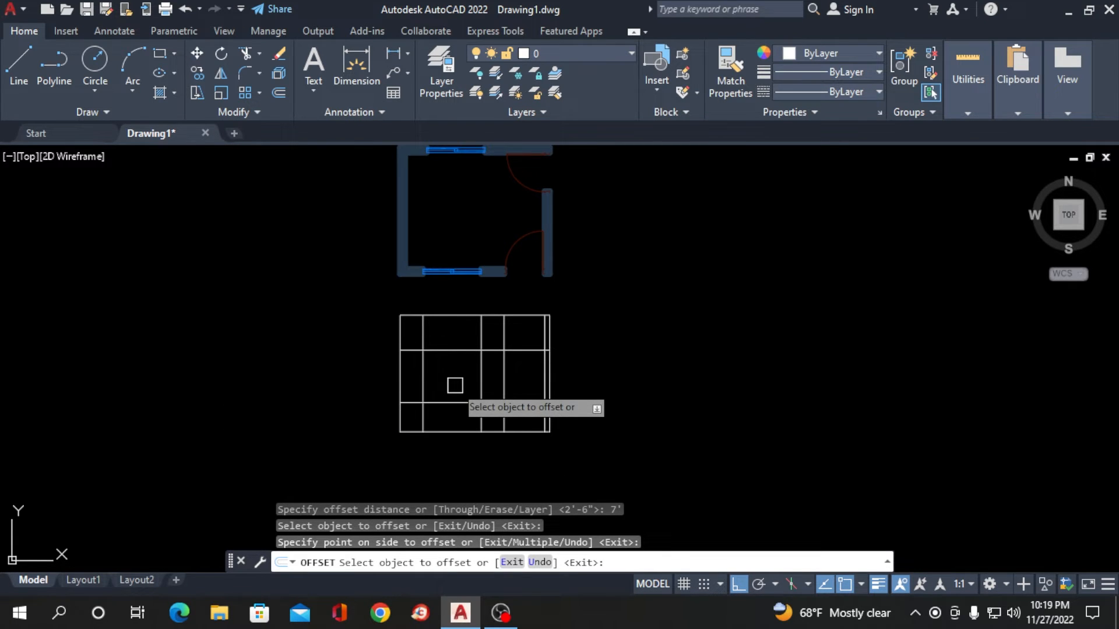
{"action": "key", "text": "Return"}
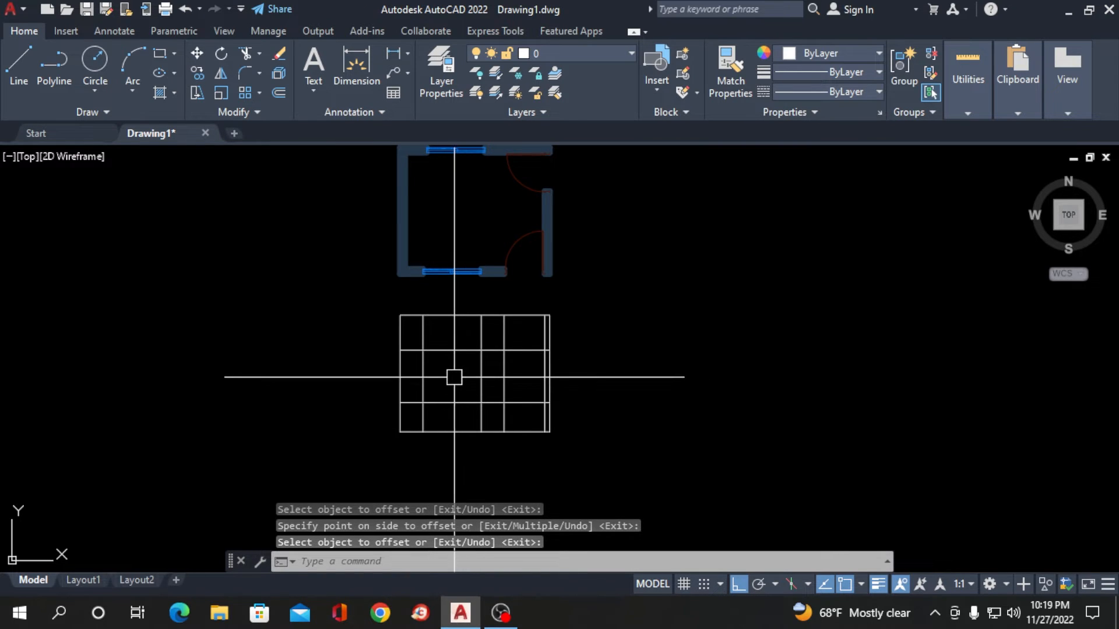
- Create a closed polyline boundary around the window opening between the sill and head lines
{"action": "type", "text": "BO"}
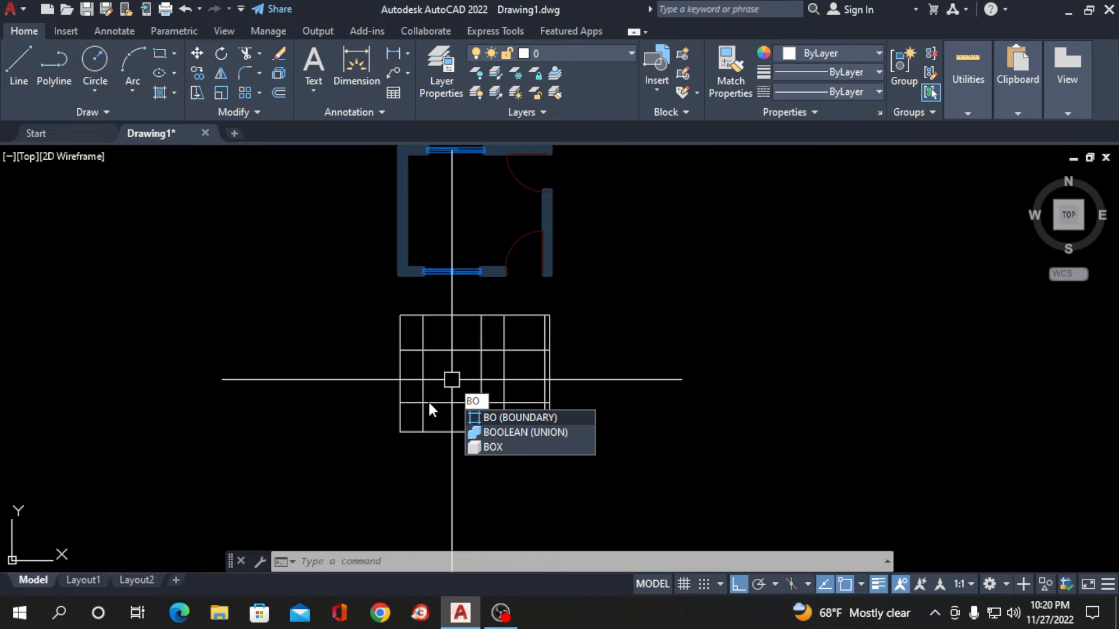
{"action": "key", "text": "Return"}
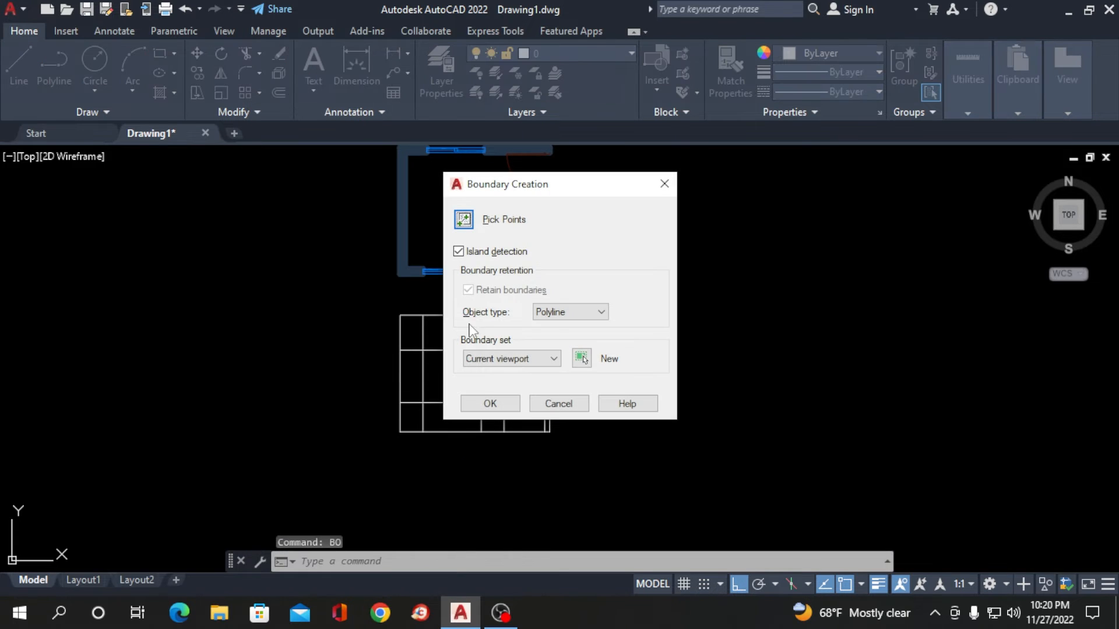
{"action": "left_click", "coordinate": [464, 220]}
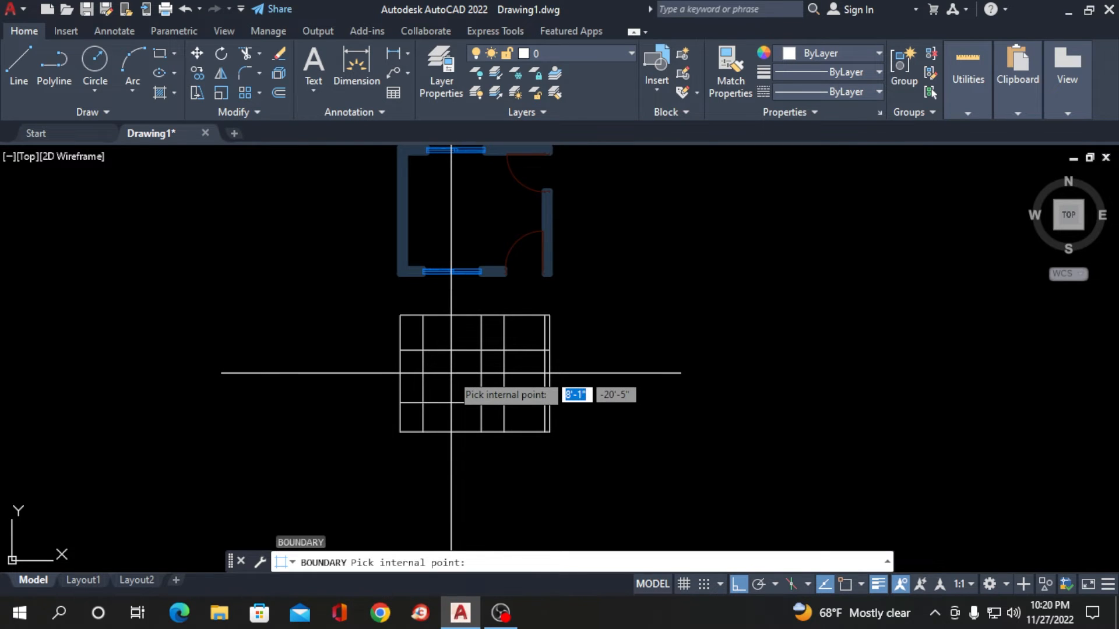
{"action": "left_click", "coordinate": [450, 373]}
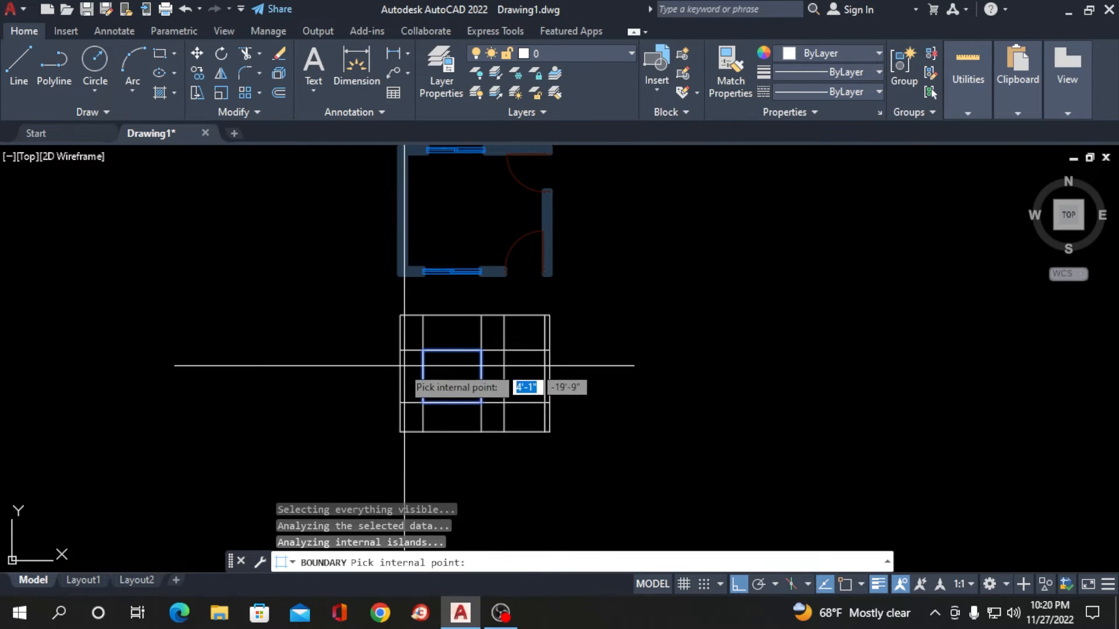
{"action": "key", "text": "Return"}
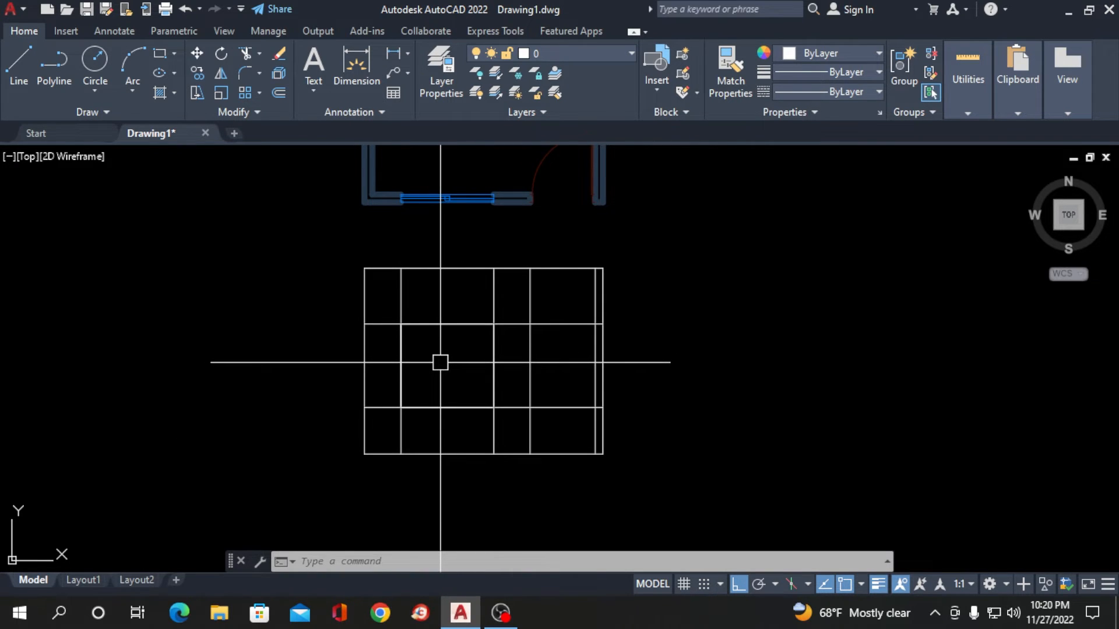
- Offset the window boundary 2" inward to form the window frame
{"action": "type", "text": "o"}
{"action": "key", "text": "Return"}
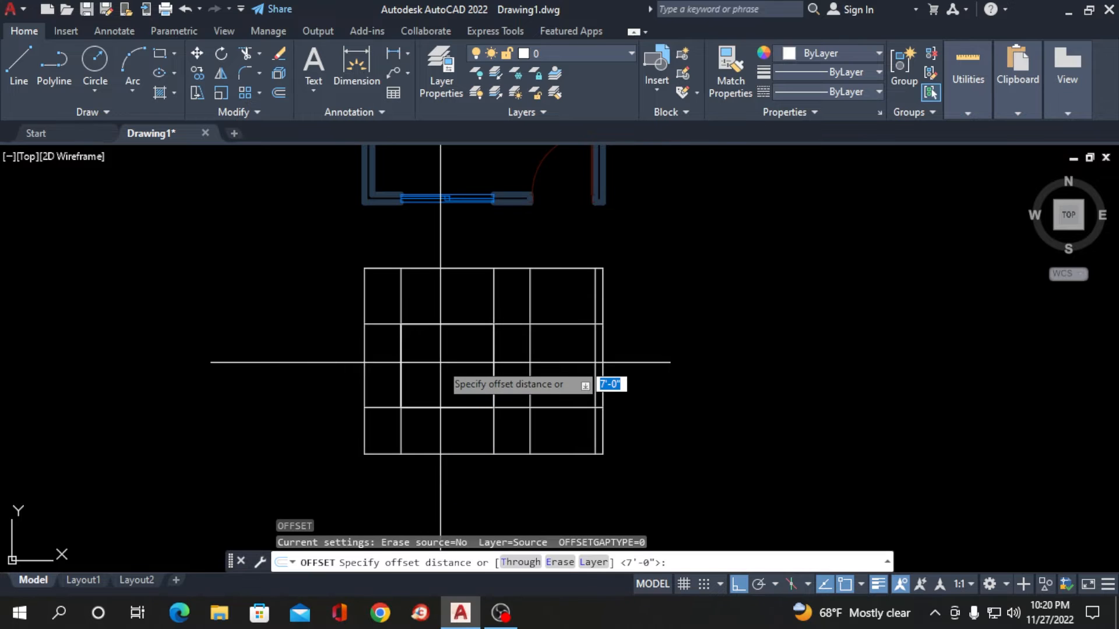
{"action": "key", "text": "Return"}
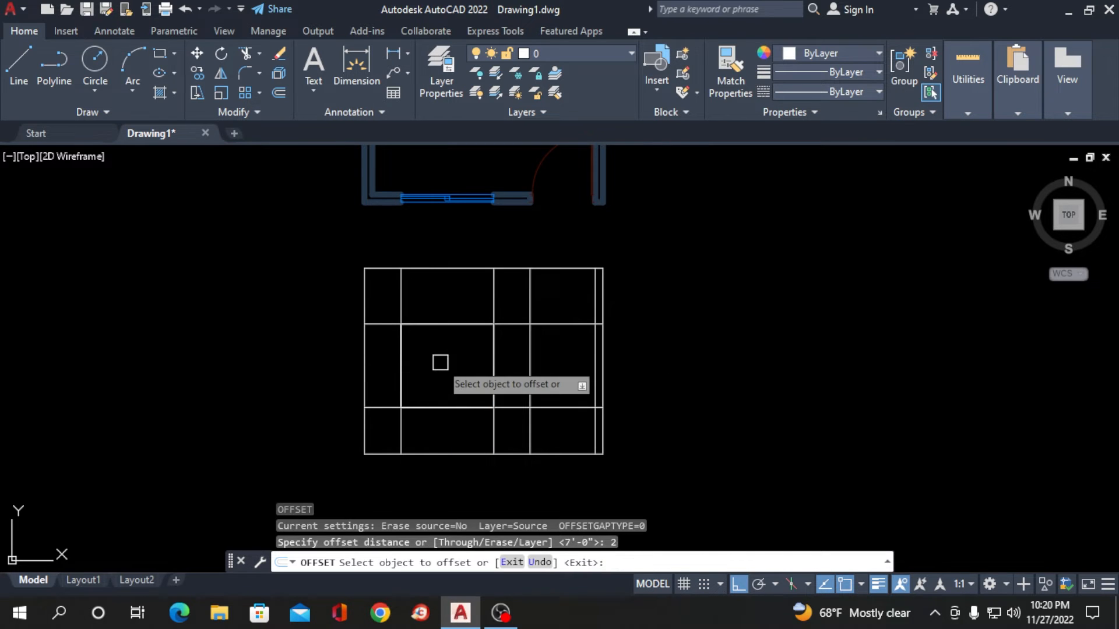
{"action": "left_click", "coordinate": [441, 328]}
{"action": "left_click", "coordinate": [440, 353]}
{"action": "key", "text": "Return"}
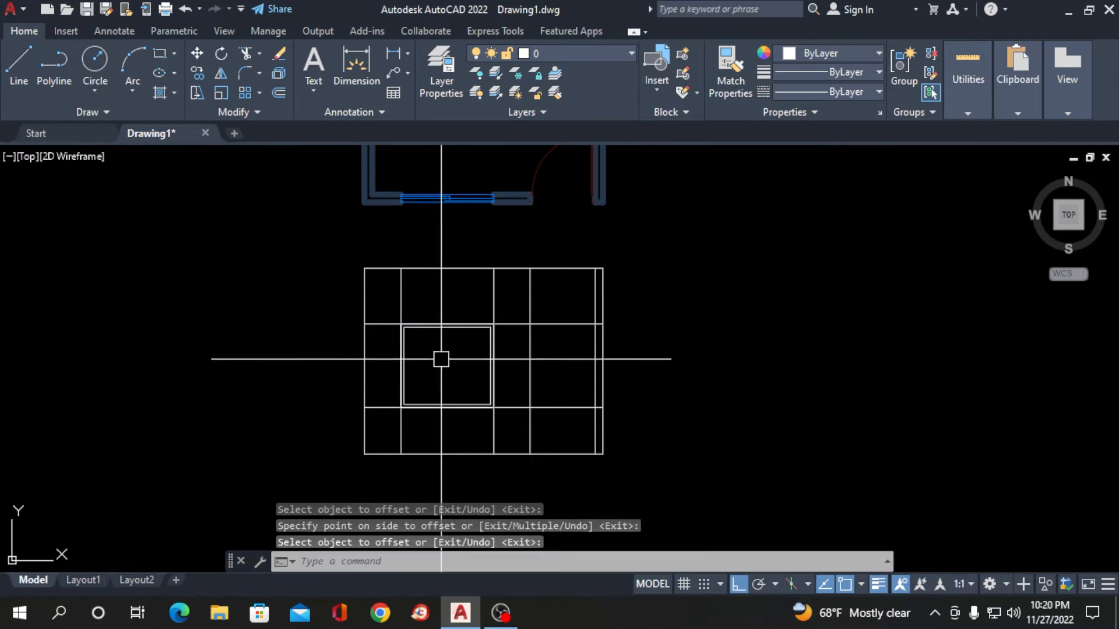
- Draw a vertical line through the window's centre from the midpoint of its top edge to the midpoint of its bottom edge
{"action": "scroll", "coordinate": [444, 389], "scroll_direction": "up", "scroll_amount": 4}
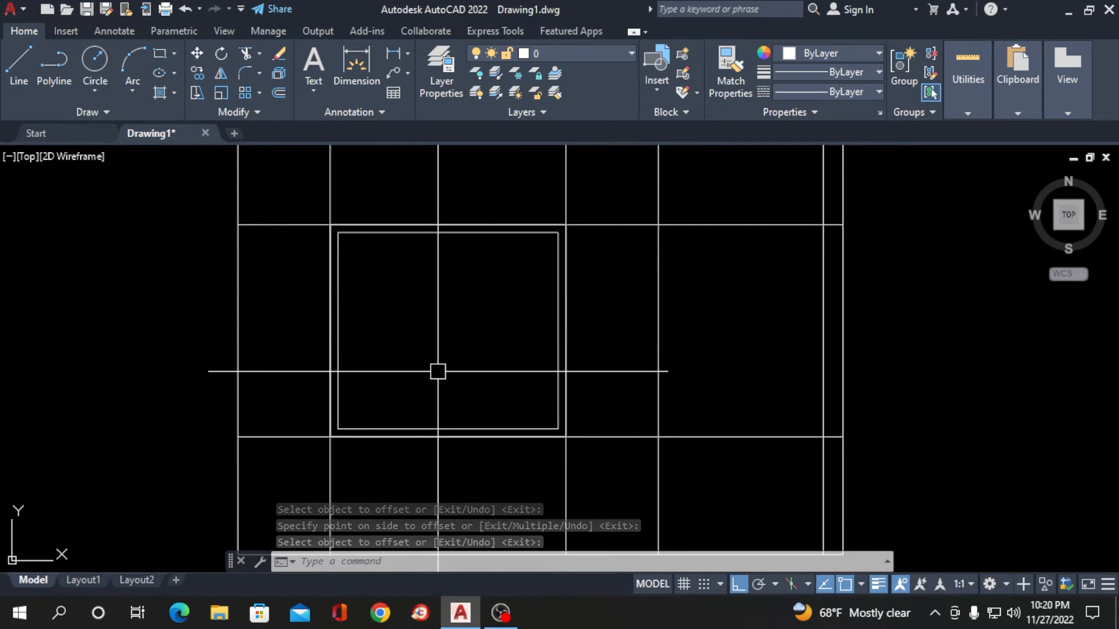
{"action": "type", "text": "l"}
{"action": "key", "text": "Return"}
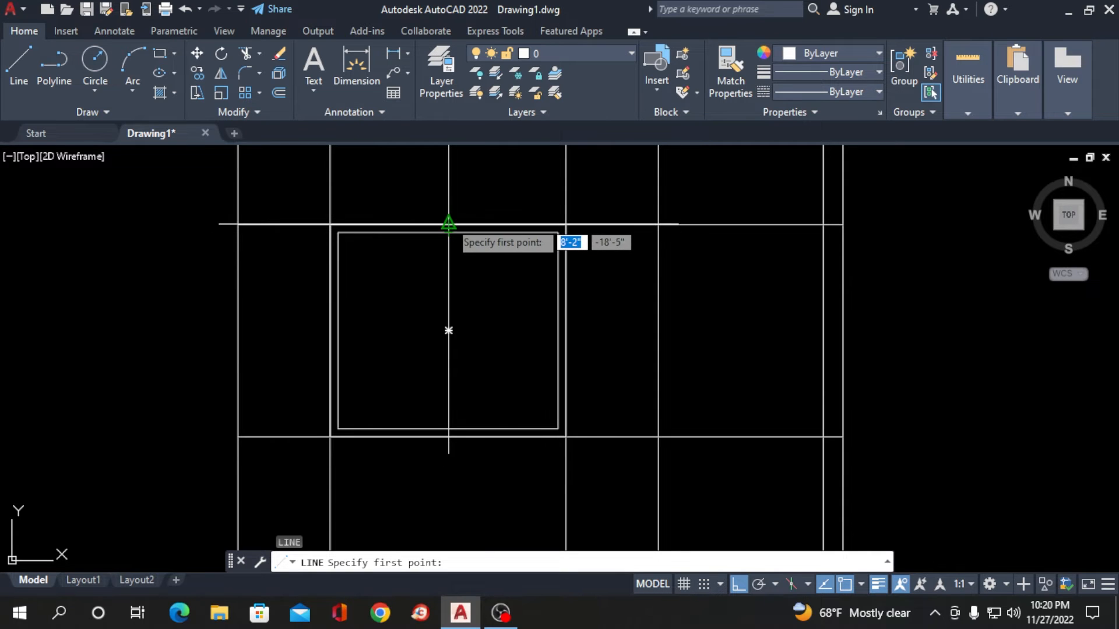
{"action": "left_click", "coordinate": [448, 223]}
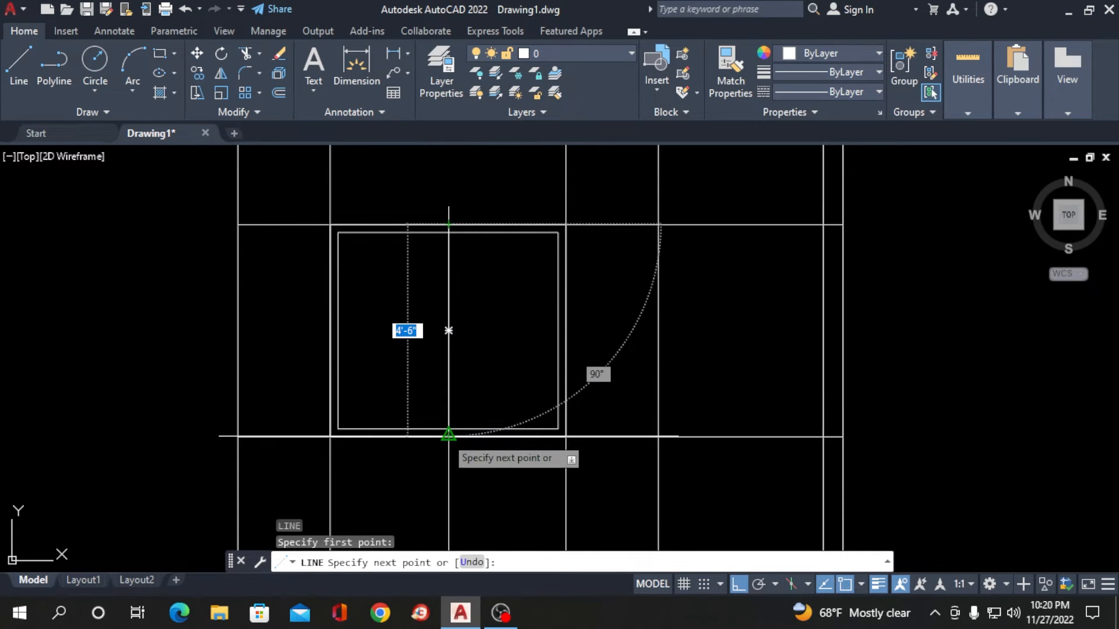
{"action": "left_click", "coordinate": [448, 435]}
{"action": "key", "text": "Return"}
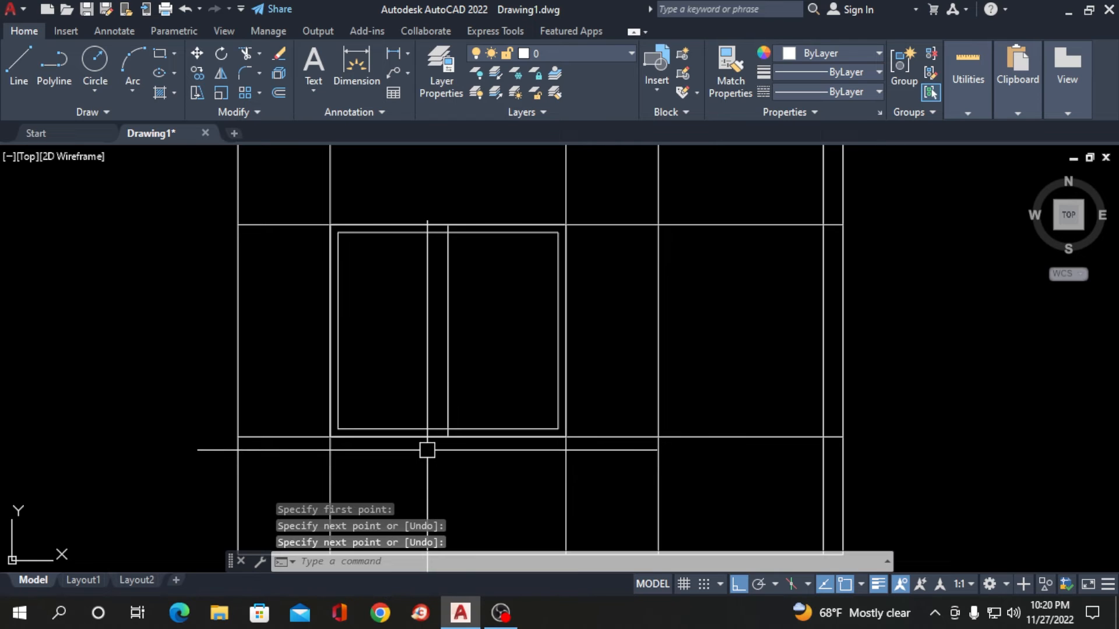
- Offset the window's vertical centre line 1" to each side
{"action": "type", "text": "o"}
{"action": "key", "text": "Return"}
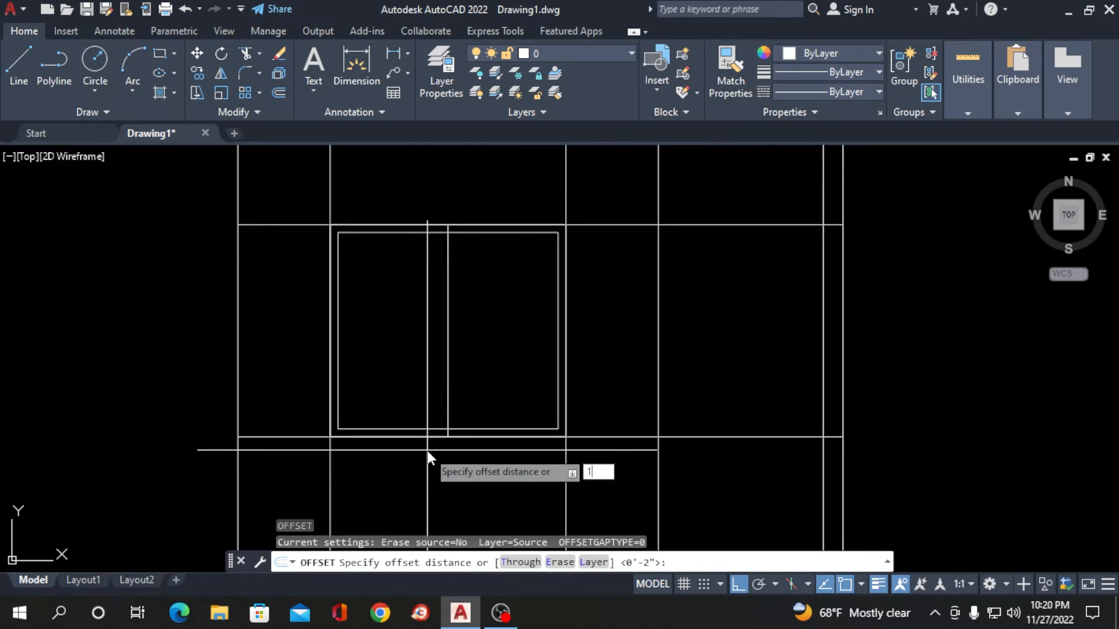
{"action": "type", "text": "1"}
{"action": "key", "text": "Return"}
{"action": "left_click", "coordinate": [448, 367]}
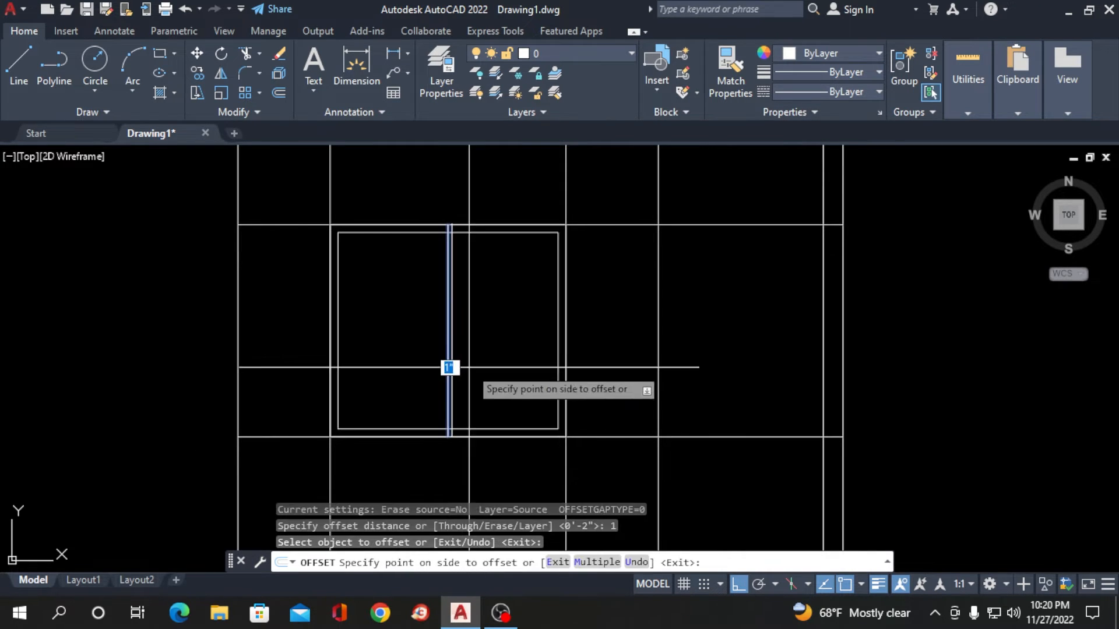
{"action": "left_click", "coordinate": [456, 369]}
{"action": "scroll", "coordinate": [447, 373], "scroll_direction": "up", "scroll_amount": 4}
{"action": "left_click", "coordinate": [445, 373]}
{"action": "left_click", "coordinate": [363, 372]}
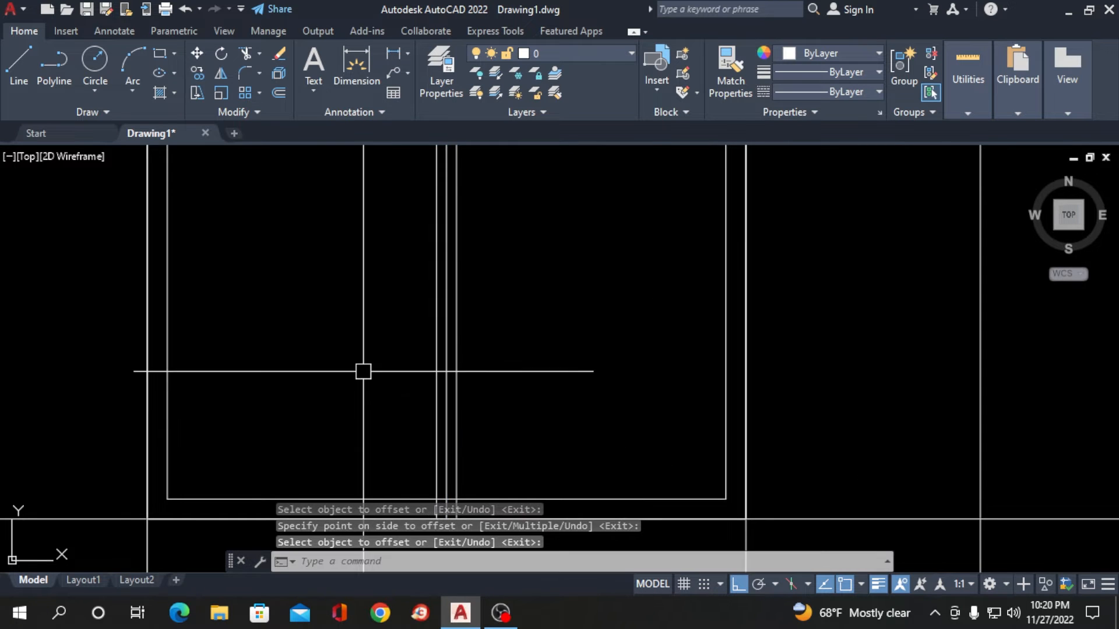
- Delete the original centre line between the two offset mullion lines
{"action": "scroll", "coordinate": [385, 355], "scroll_direction": "up", "scroll_amount": 3}
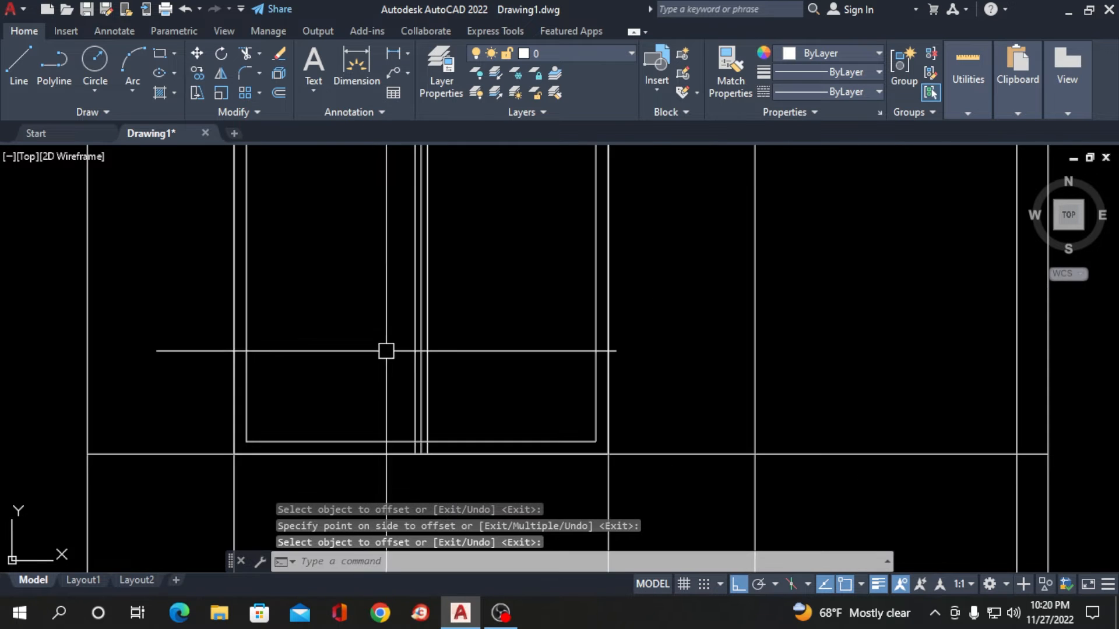
{"action": "key", "text": "Return"}
{"action": "left_click", "coordinate": [428, 415]}
{"action": "scroll", "coordinate": [310, 357], "scroll_direction": "down", "scroll_amount": 3}
{"action": "key", "text": "Delete"}
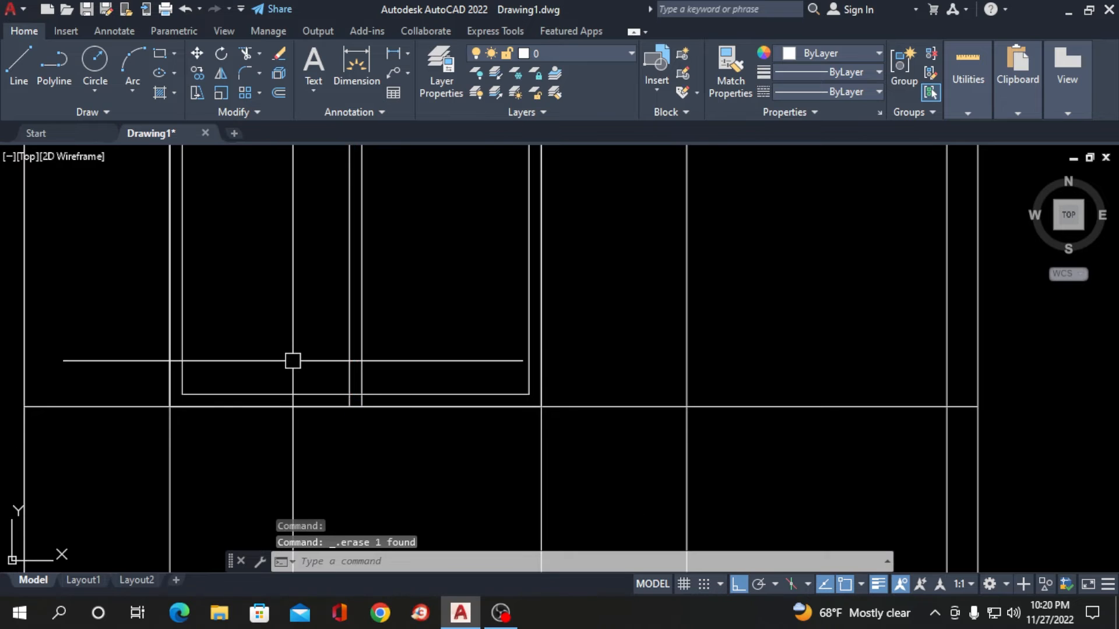
- Trim the left mullion line's ends beyond the inner frame and the frame segments between the two mullion lines, closing the left pane
{"action": "scroll", "coordinate": [294, 358], "scroll_direction": "down", "scroll_amount": 4}
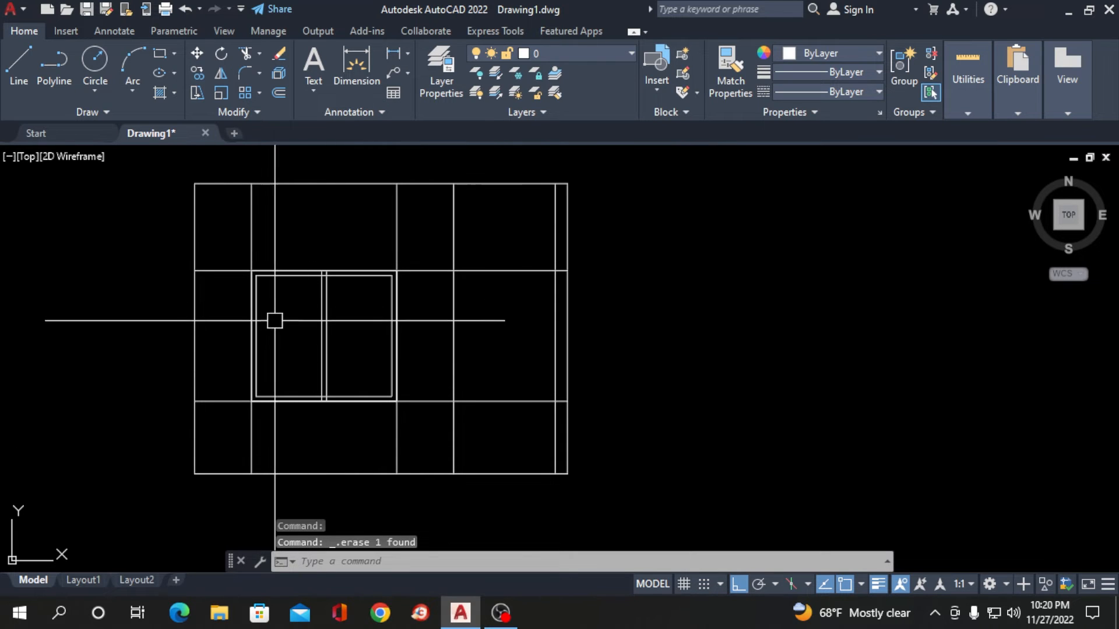
{"action": "type", "text": "t"}
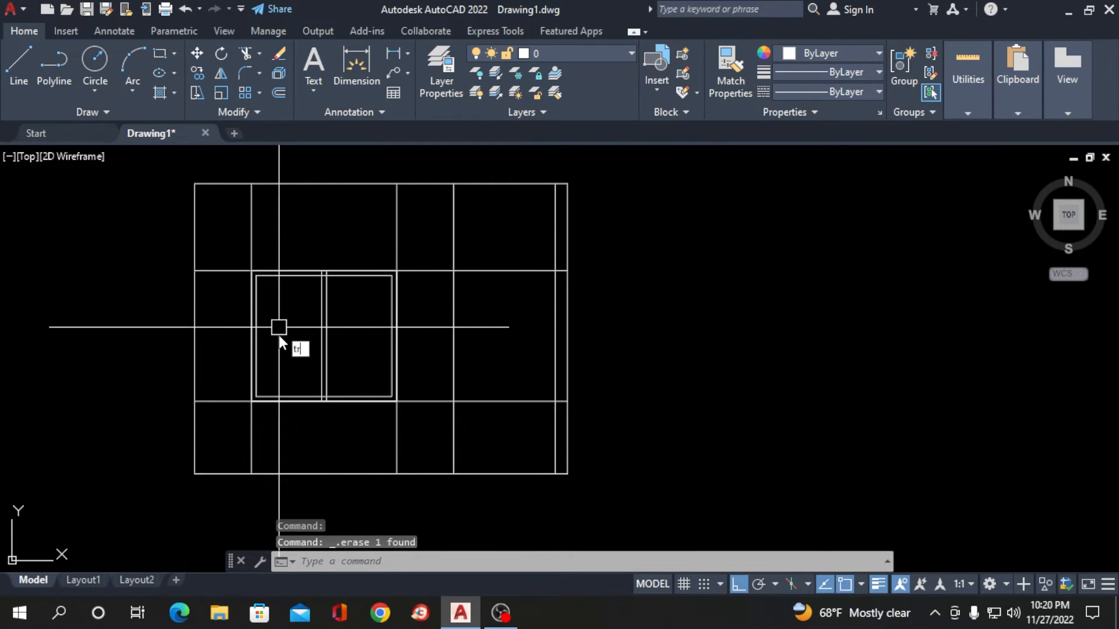
{"action": "type", "text": "r"}
{"action": "key", "text": "Return"}
{"action": "scroll", "coordinate": [321, 275], "scroll_direction": "up", "scroll_amount": 4}
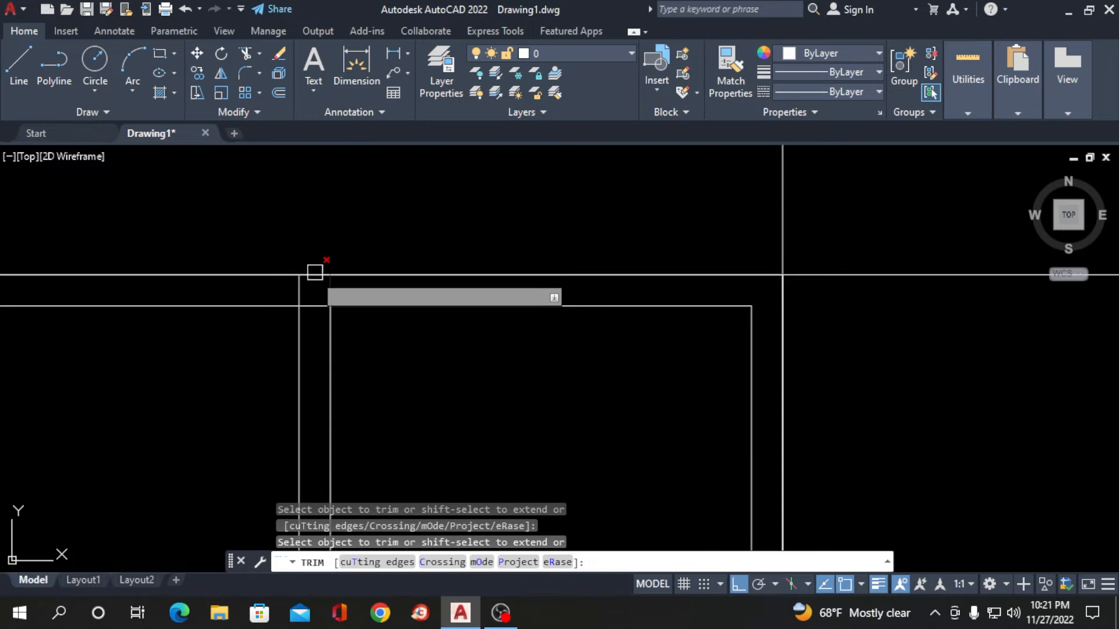
{"action": "scroll", "coordinate": [392, 241], "scroll_direction": "up", "scroll_amount": 1}
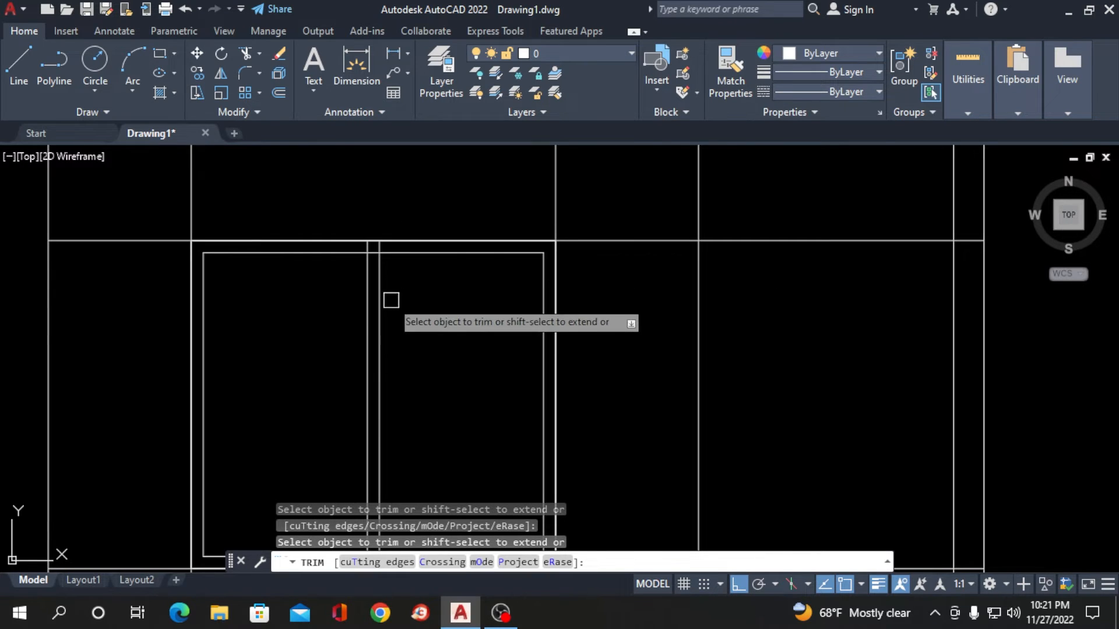
{"action": "scroll", "coordinate": [391, 307], "scroll_direction": "down", "scroll_amount": 3}
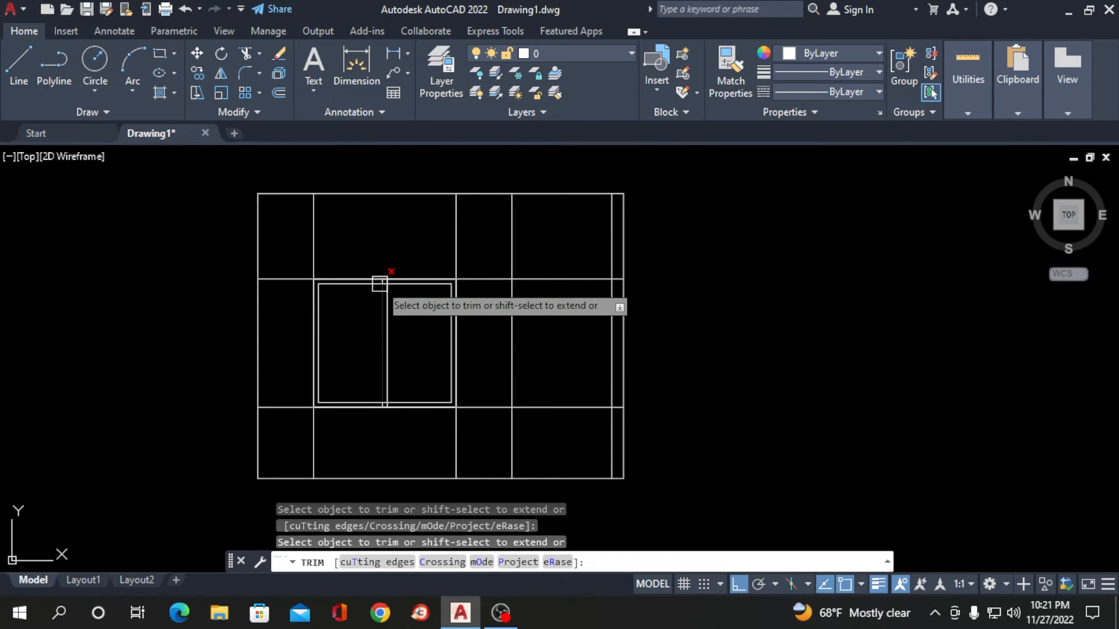
{"action": "scroll", "coordinate": [379, 280], "scroll_direction": "up", "scroll_amount": 10}
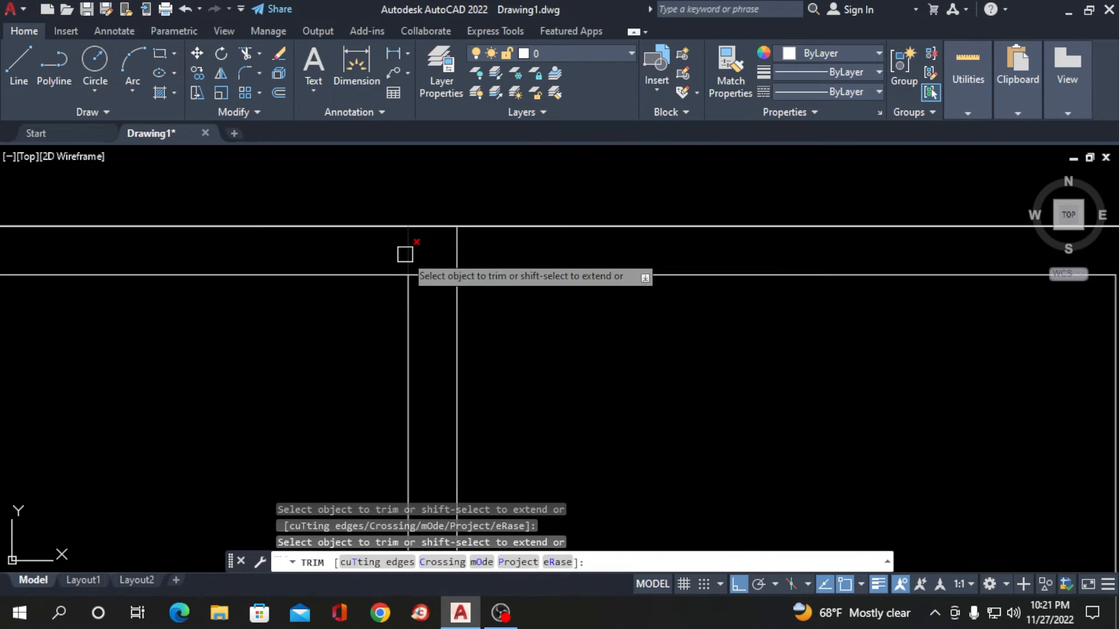
{"action": "left_click", "coordinate": [405, 255]}
{"action": "scroll", "coordinate": [425, 270], "scroll_direction": "down", "scroll_amount": 10}
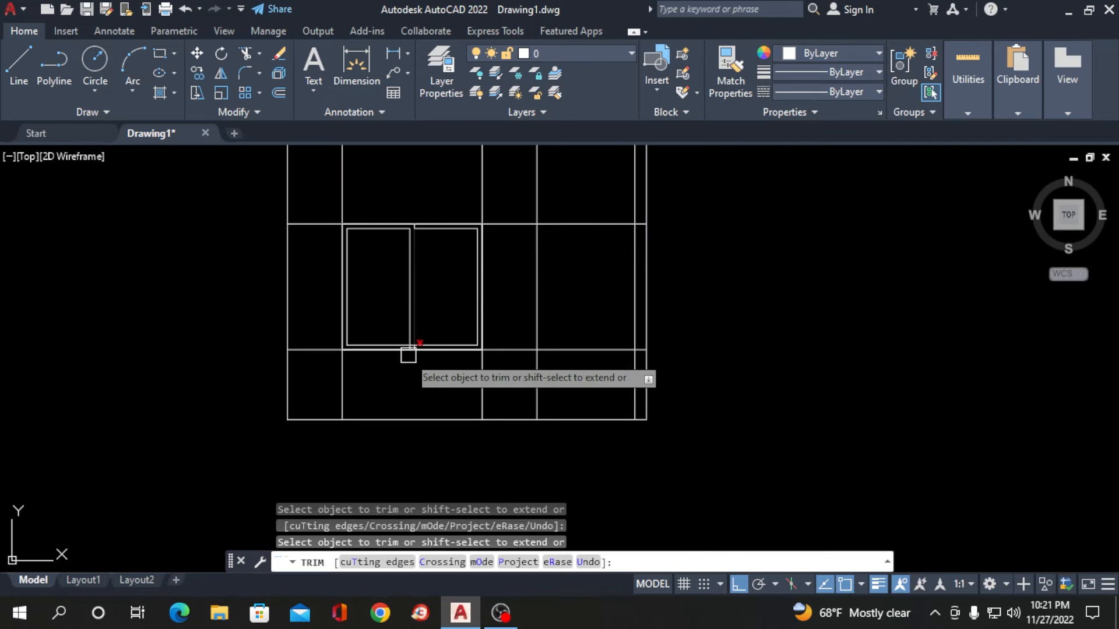
{"action": "scroll", "coordinate": [408, 355], "scroll_direction": "up", "scroll_amount": 8}
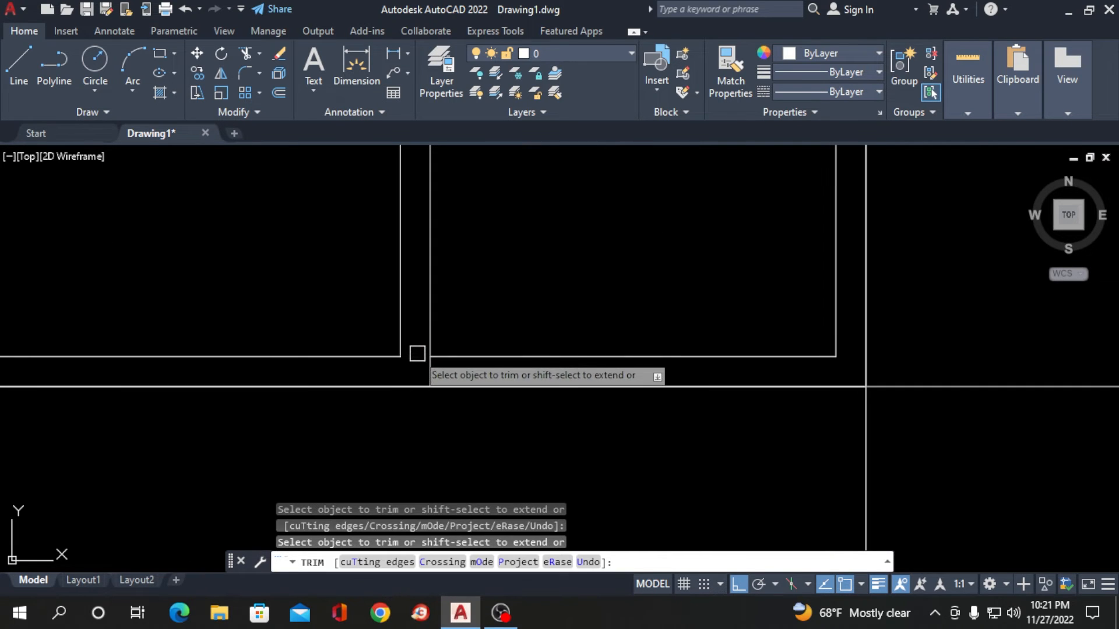
{"action": "scroll", "coordinate": [417, 353], "scroll_direction": "down", "scroll_amount": 8}
{"action": "scroll", "coordinate": [376, 303], "scroll_direction": "up", "scroll_amount": 4}
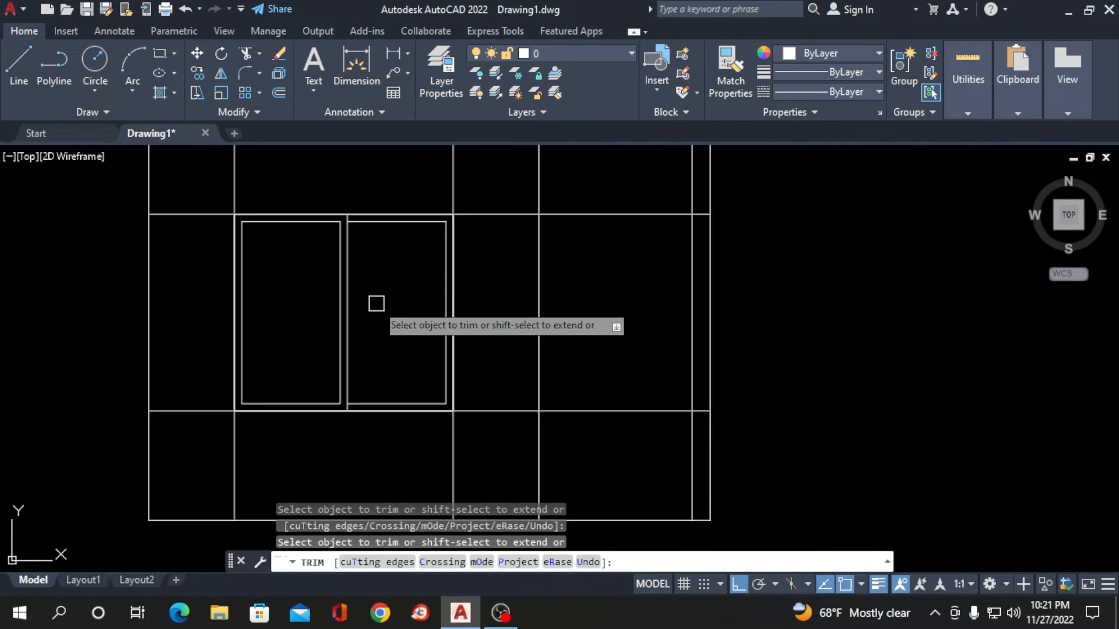
{"action": "key", "text": "Return"}
{"action": "scroll", "coordinate": [292, 304], "scroll_direction": "down", "scroll_amount": 2}
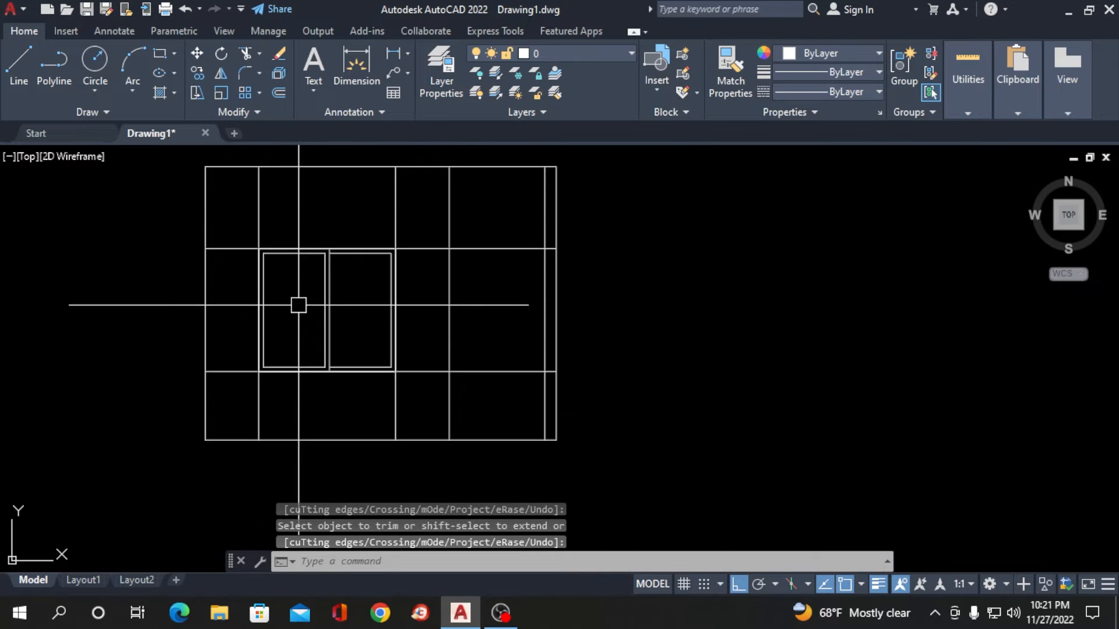
{"action": "scroll", "coordinate": [405, 361], "scroll_direction": "down", "scroll_amount": 4}
{"action": "scroll", "coordinate": [369, 366], "scroll_direction": "up", "scroll_amount": 4}
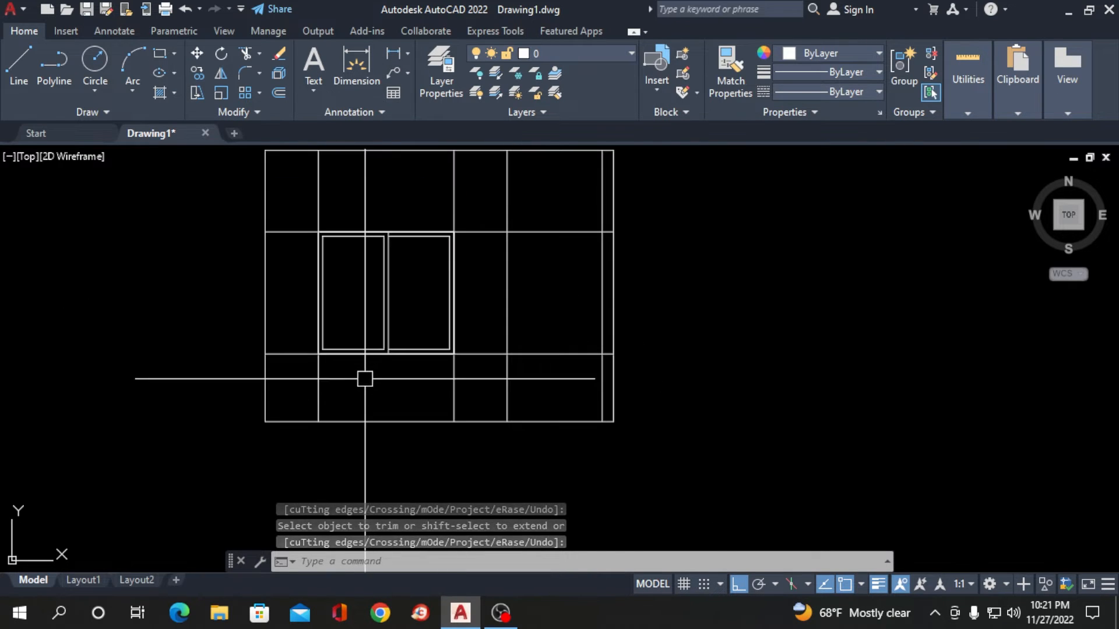
{"action": "type", "text": "tr"}
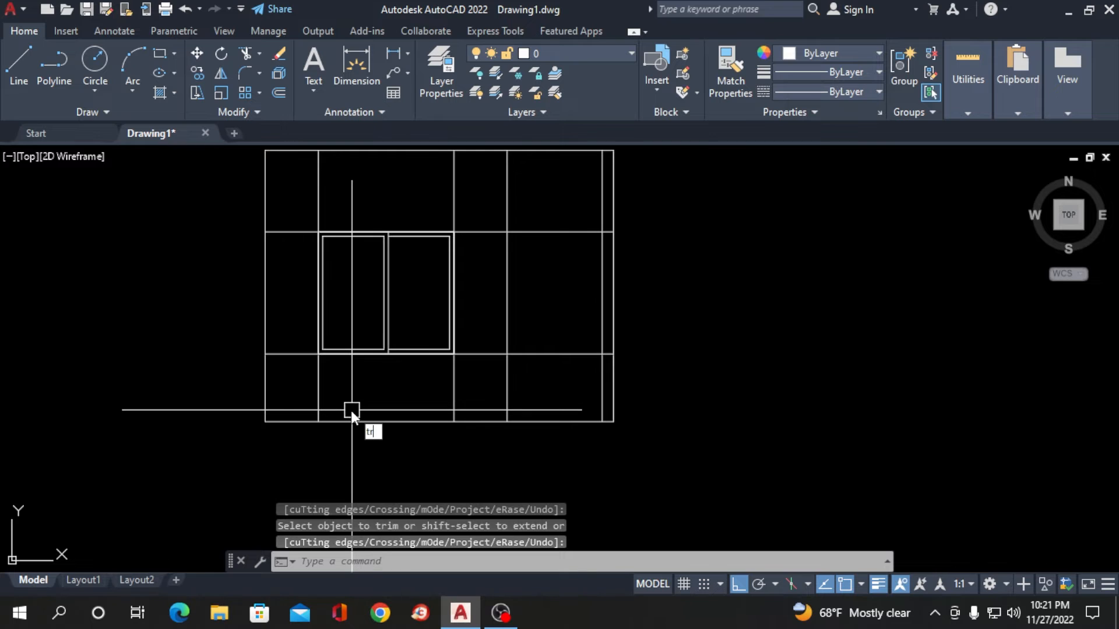
{"action": "key", "text": "Return"}
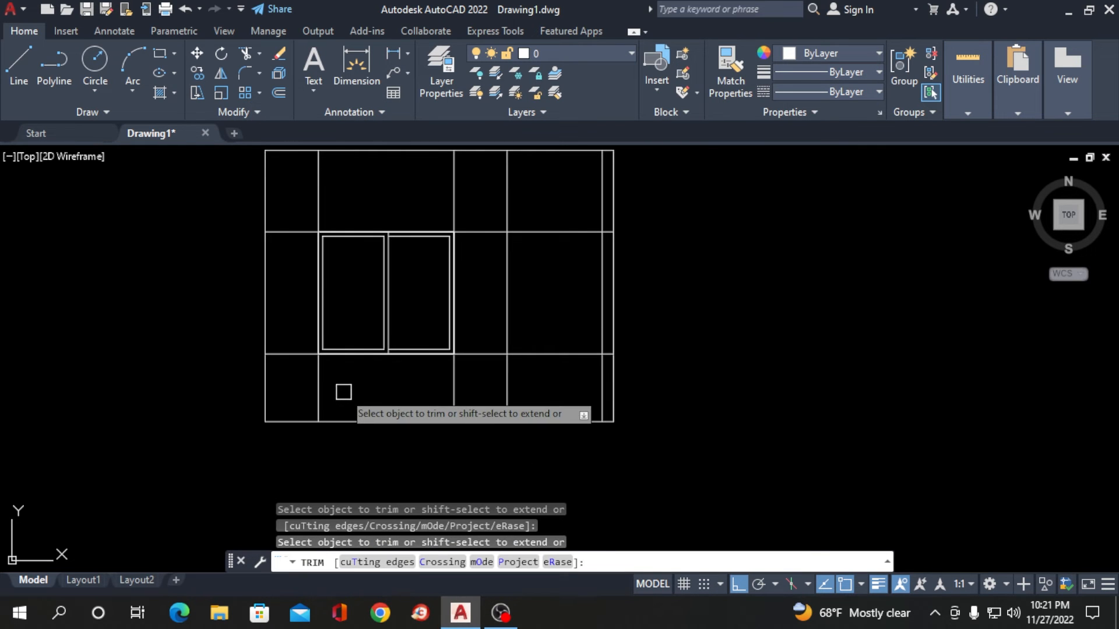
{"action": "left_click", "coordinate": [344, 393]}
{"action": "left_click", "coordinate": [343, 392]}
{"action": "key", "text": "Escape"}
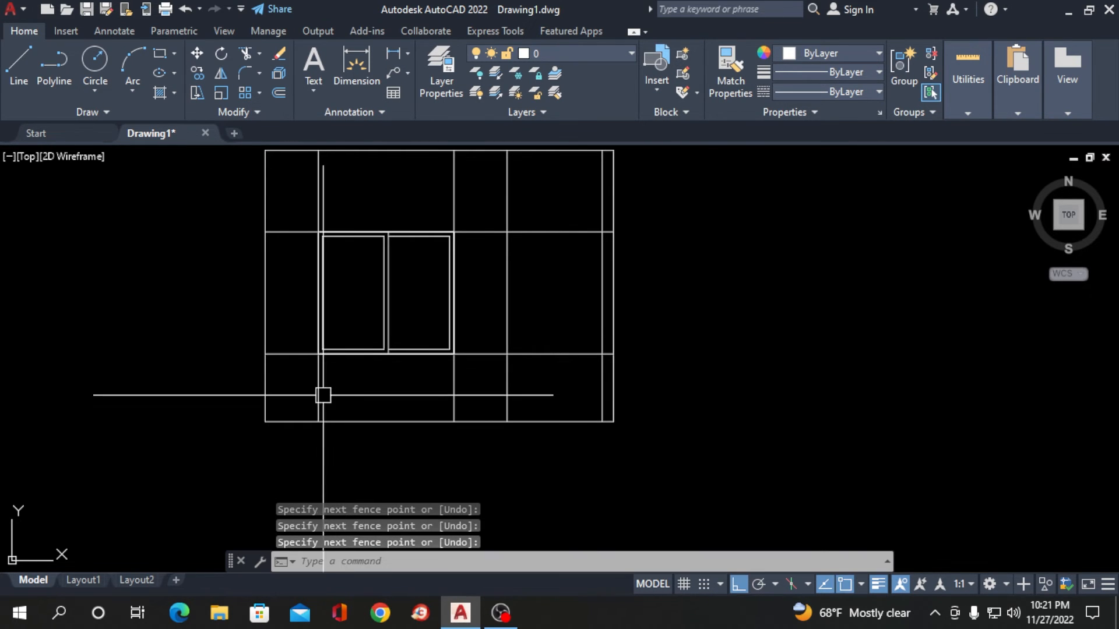
- Delete the two vertical and two horizontal projection lines that run across the wall along the window's edges
{"action": "left_click", "coordinate": [312, 392]}
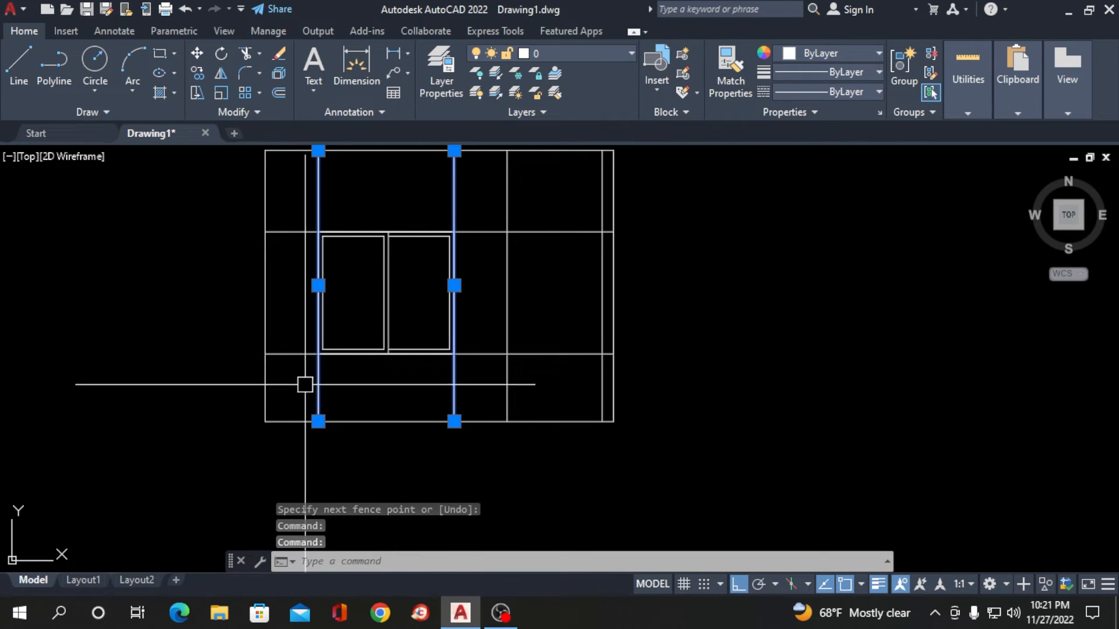
{"action": "left_click", "coordinate": [295, 354]}
{"action": "left_click", "coordinate": [297, 232]}
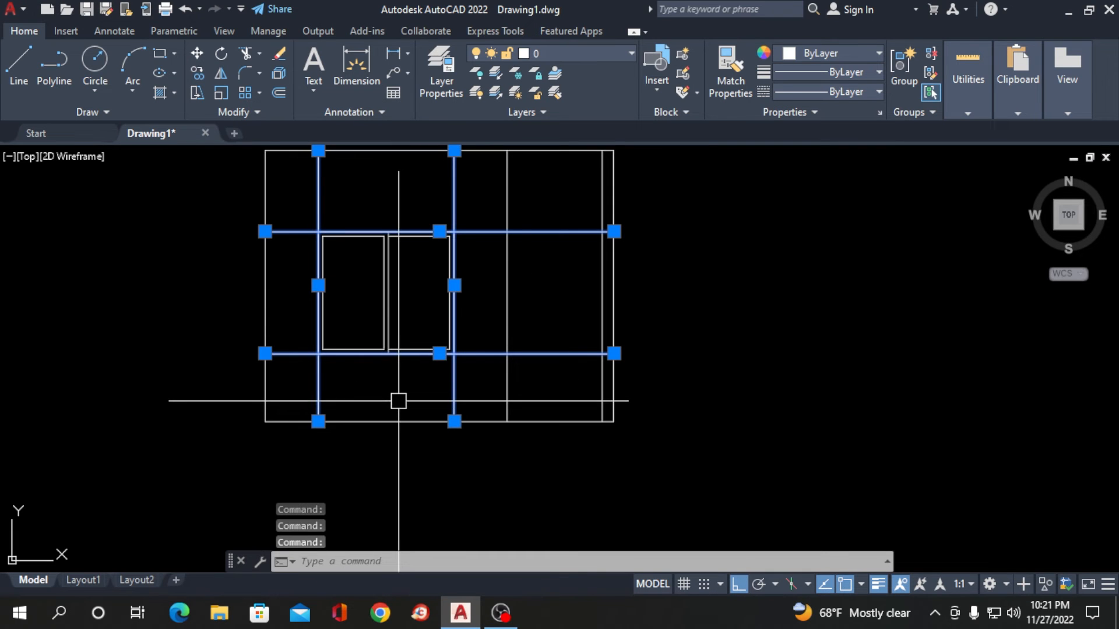
{"action": "key", "text": "Delete"}
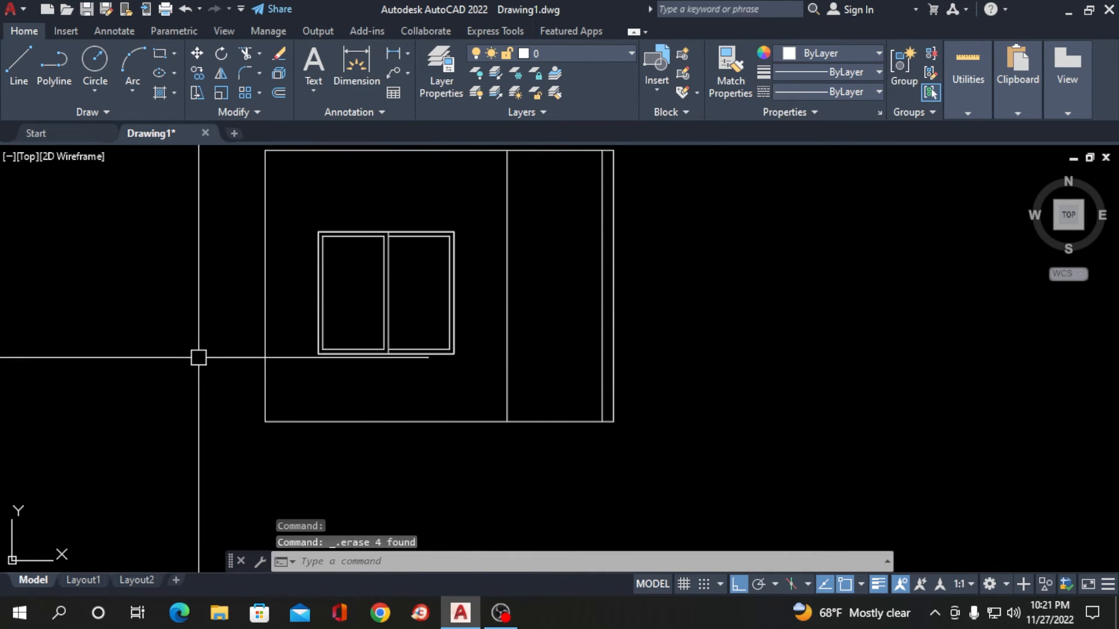
- Offset the elevation's base line 7' upward to mark the door height
{"action": "scroll", "coordinate": [255, 344], "scroll_direction": "down", "scroll_amount": 2}
{"action": "scroll", "coordinate": [427, 424], "scroll_direction": "down", "scroll_amount": 2}
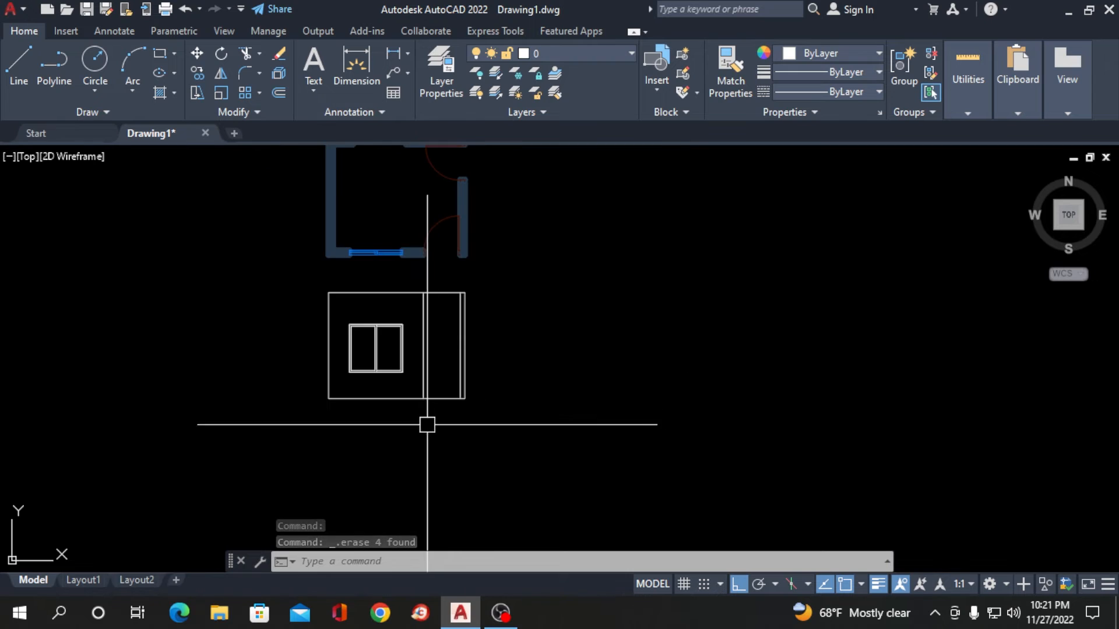
{"action": "scroll", "coordinate": [439, 367], "scroll_direction": "up", "scroll_amount": 2}
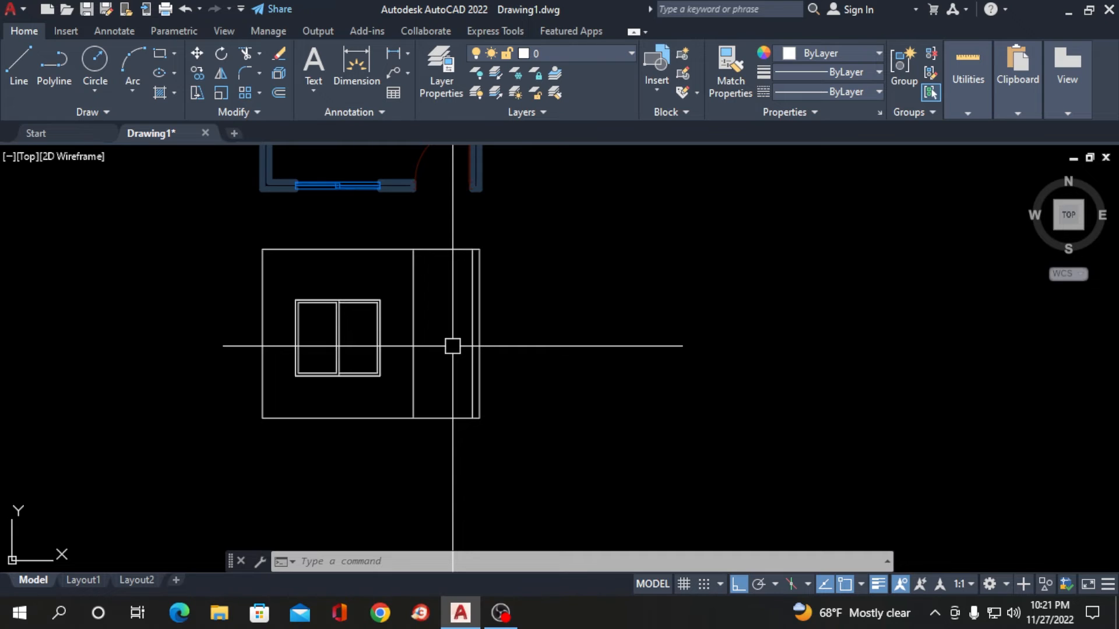
{"action": "key", "text": "Return"}
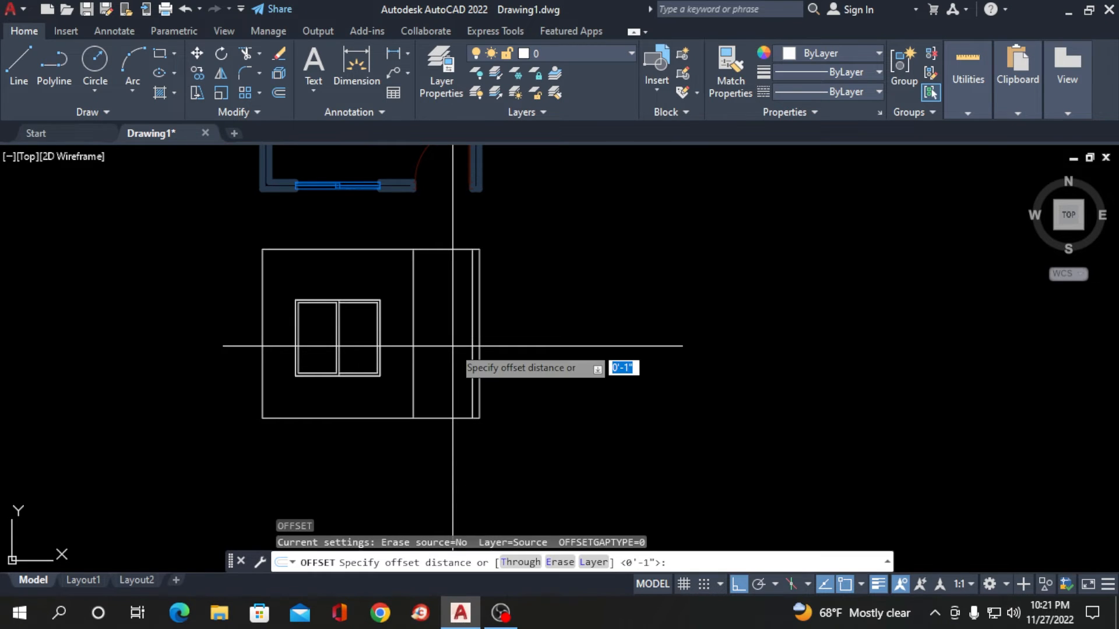
{"action": "type", "text": "7'"}
{"action": "key", "text": "Return"}
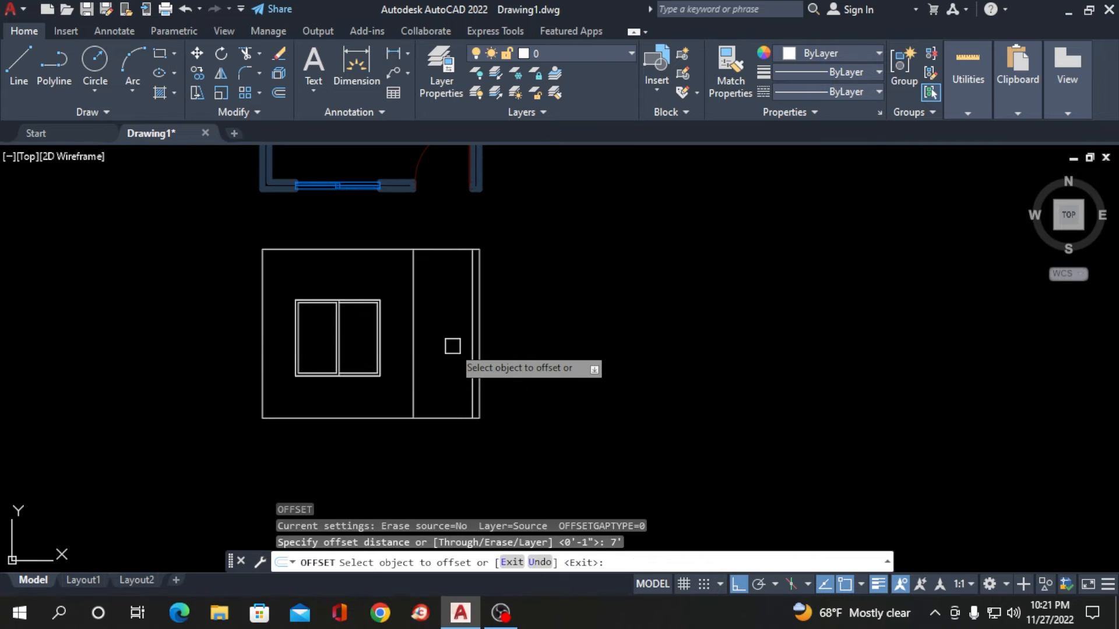
{"action": "left_click", "coordinate": [441, 419]}
{"action": "left_click", "coordinate": [444, 344]}
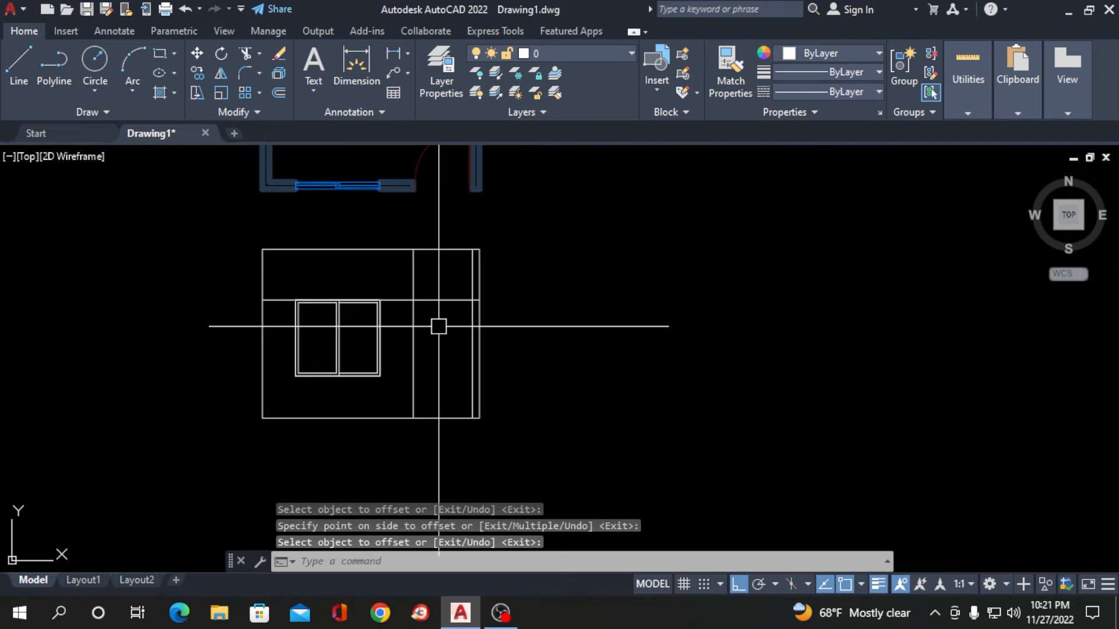
- Create a boundary polyline around the door opening, between its projected edges and the 7' height line
{"action": "type", "text": "bo"}
{"action": "key", "text": "Return"}
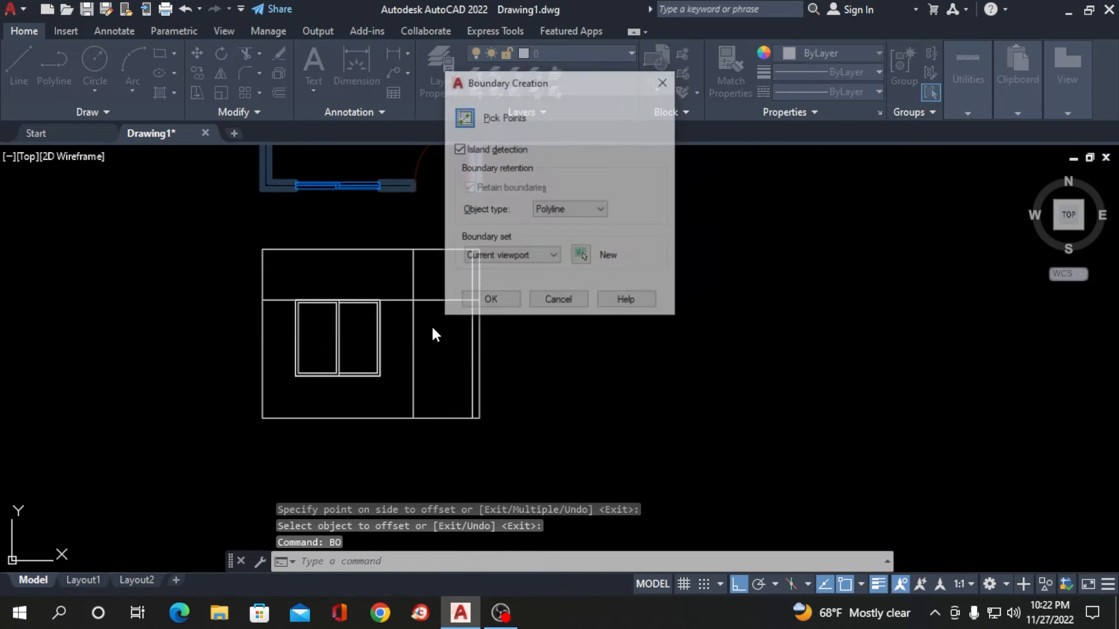
{"action": "left_click", "coordinate": [465, 119]}
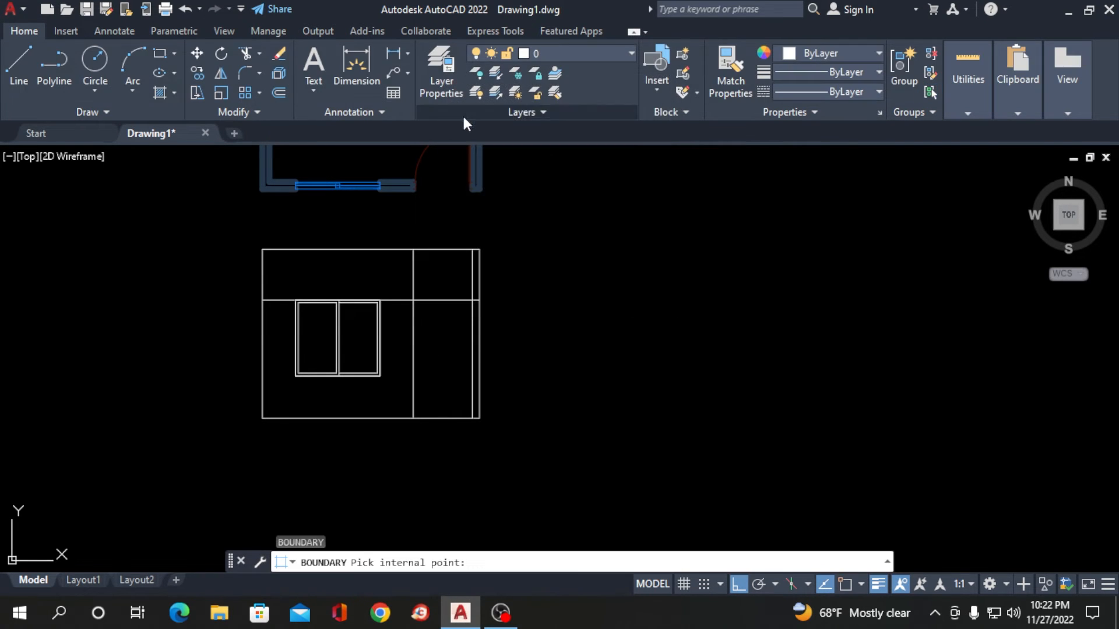
{"action": "left_click", "coordinate": [435, 367]}
{"action": "key", "text": "Return"}
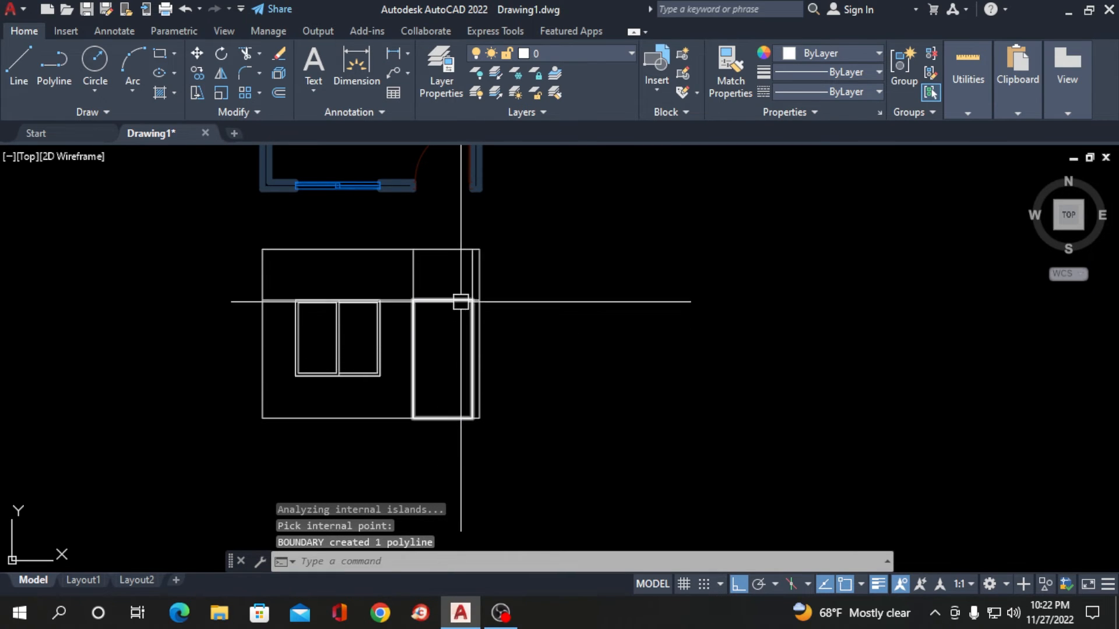
- Offset the door's boundary outline 2" inward to form the door frame
{"action": "scroll", "coordinate": [437, 357], "scroll_direction": "up", "scroll_amount": 2}
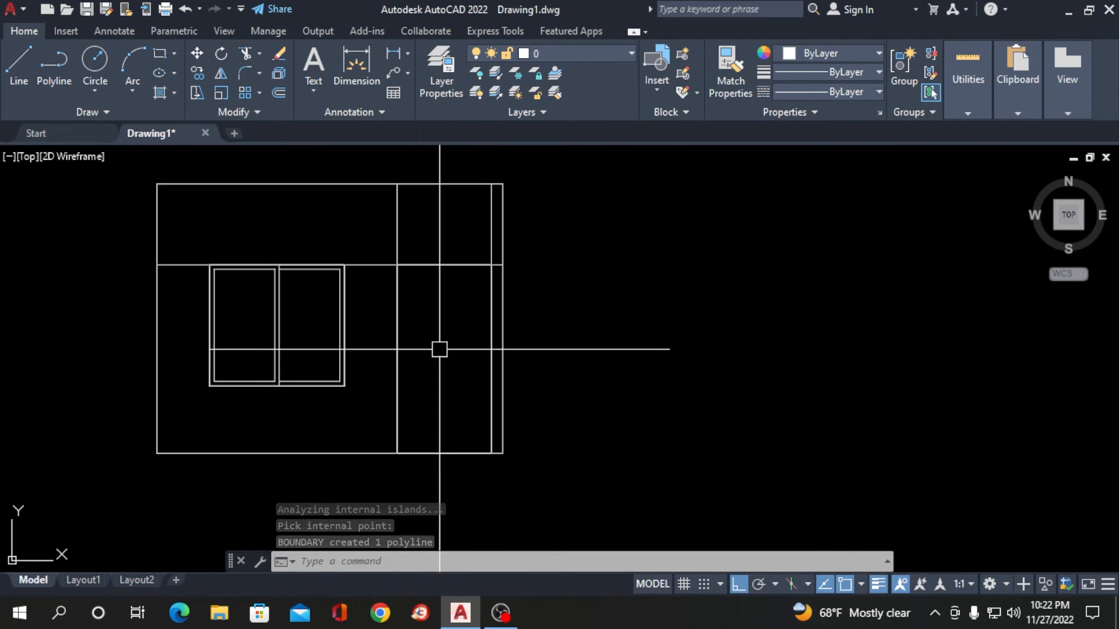
{"action": "type", "text": "o"}
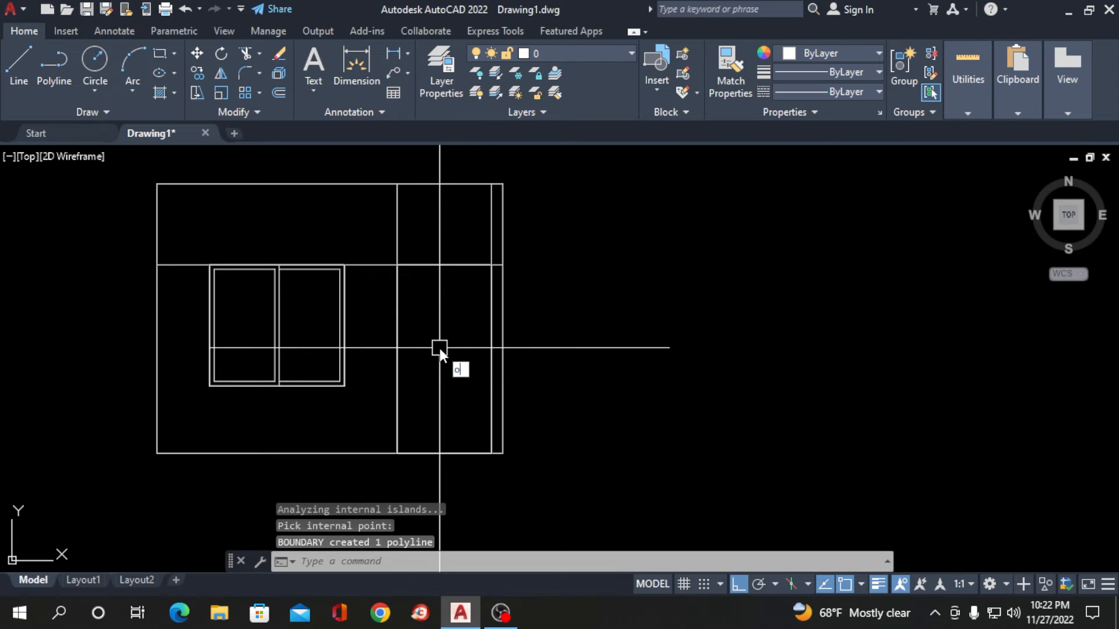
{"action": "key", "text": "Return"}
{"action": "key", "text": "Return"}
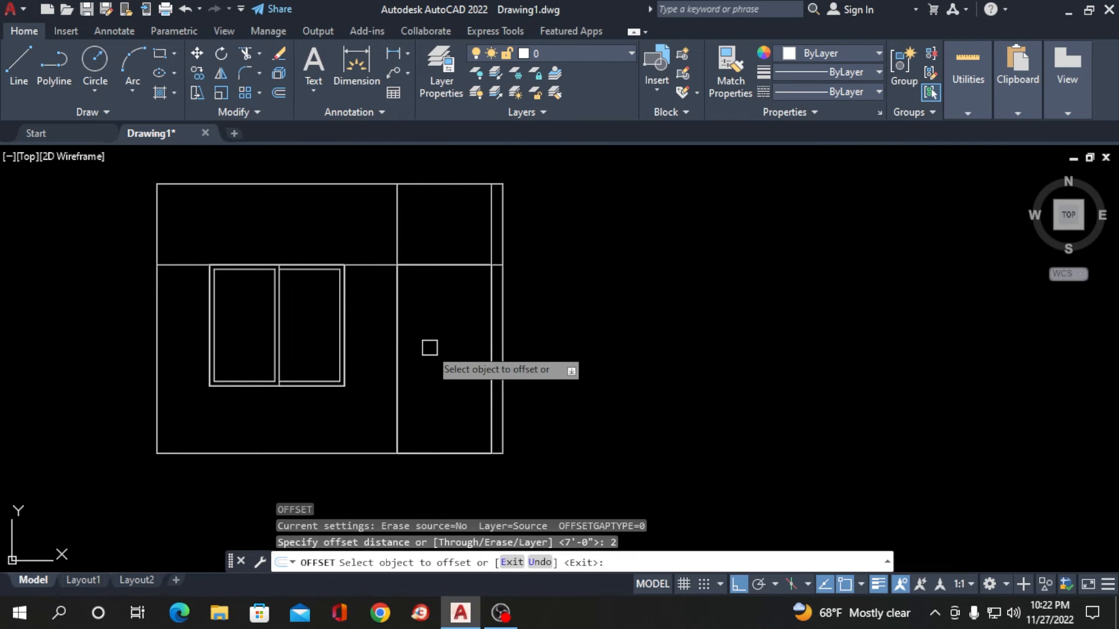
{"action": "left_click", "coordinate": [433, 264]}
{"action": "left_click", "coordinate": [420, 324]}
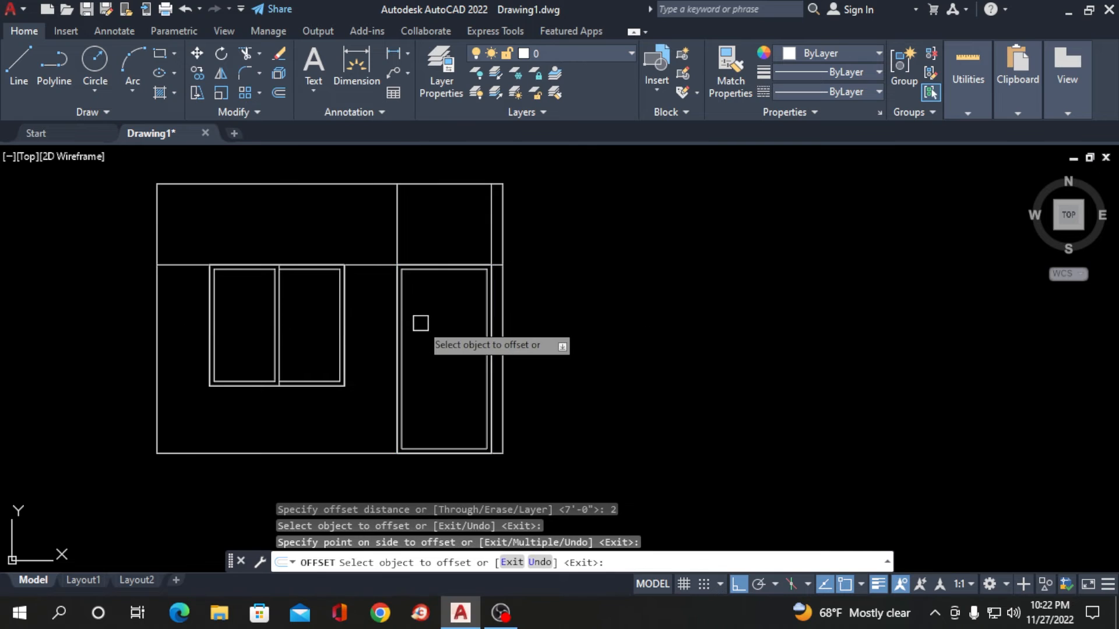
{"action": "key", "text": "Return"}
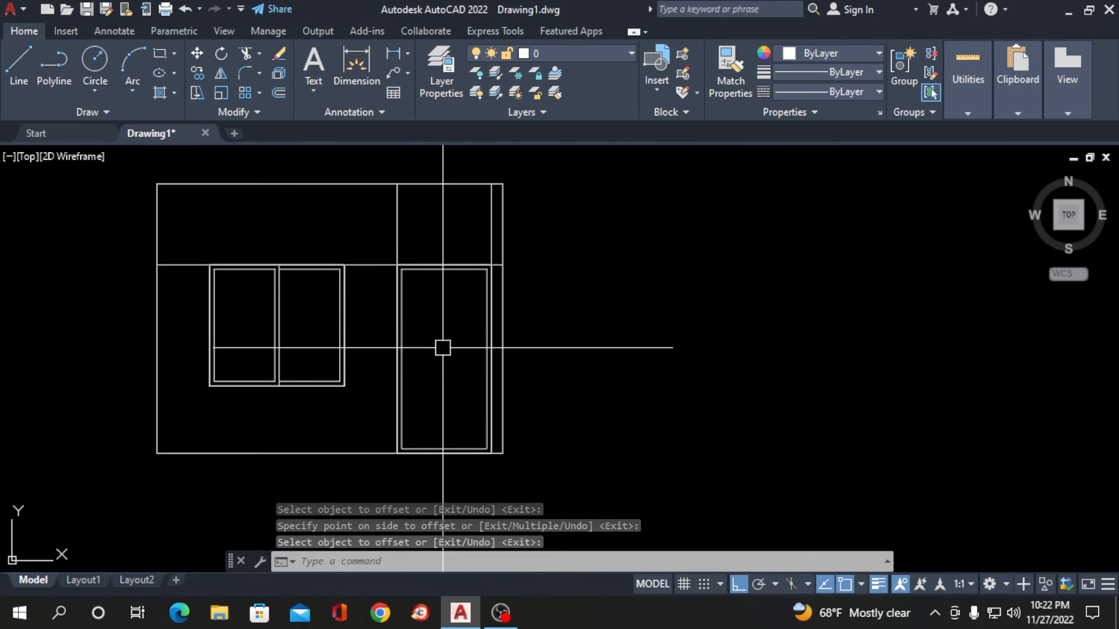
- Offset the door's inner frame outline another 5" inward to form the panel outline
{"action": "key", "text": "Return"}
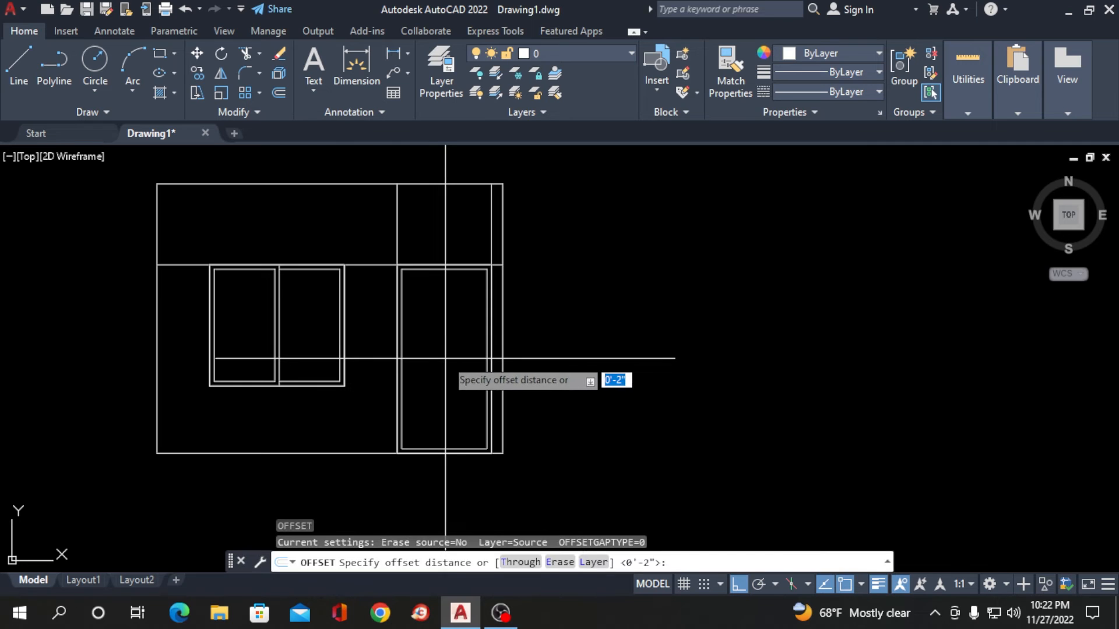
{"action": "key", "text": "Return"}
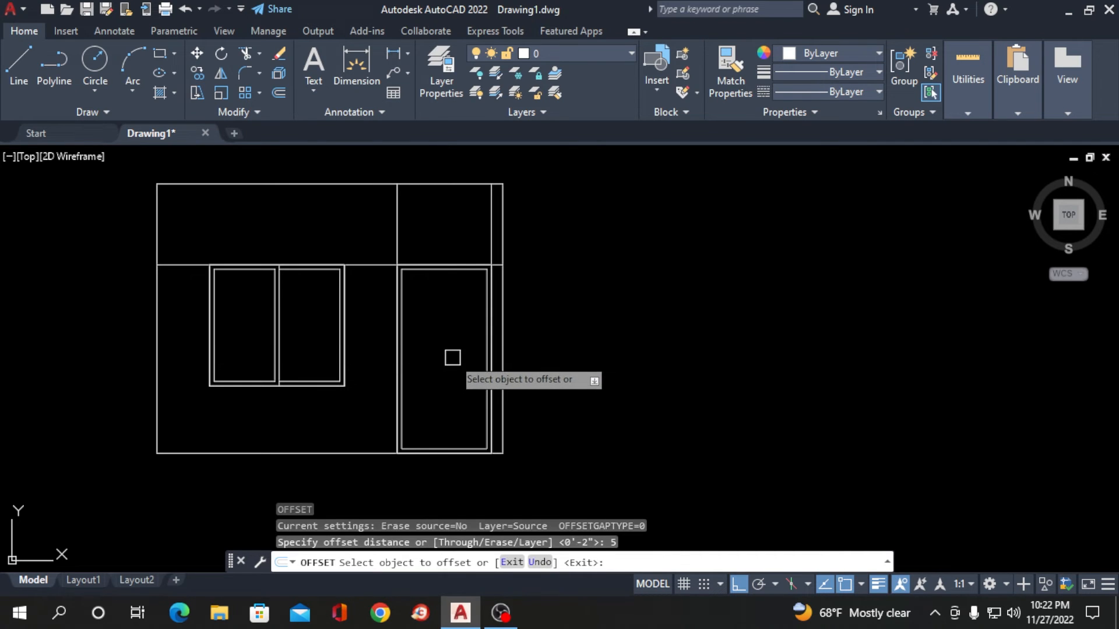
{"action": "left_click", "coordinate": [456, 272]}
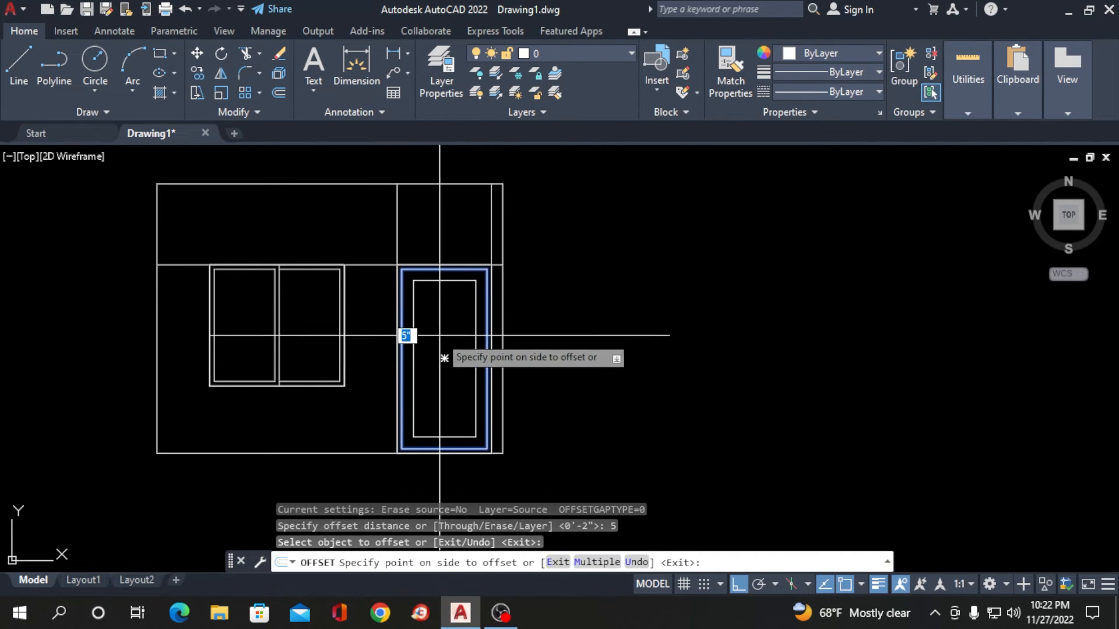
{"action": "left_click", "coordinate": [439, 335]}
{"action": "key", "text": "Return"}
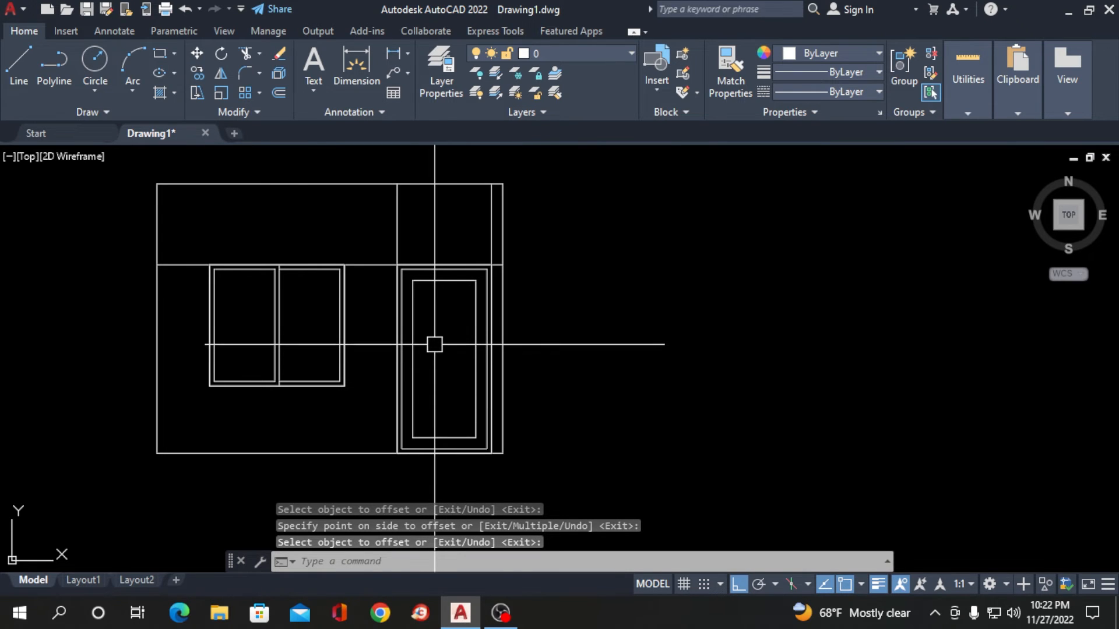
- Draw a horizontal line across the door panel from the midpoint of its left side to the midpoint of its right side
{"action": "type", "text": "l"}
{"action": "key", "text": "Return"}
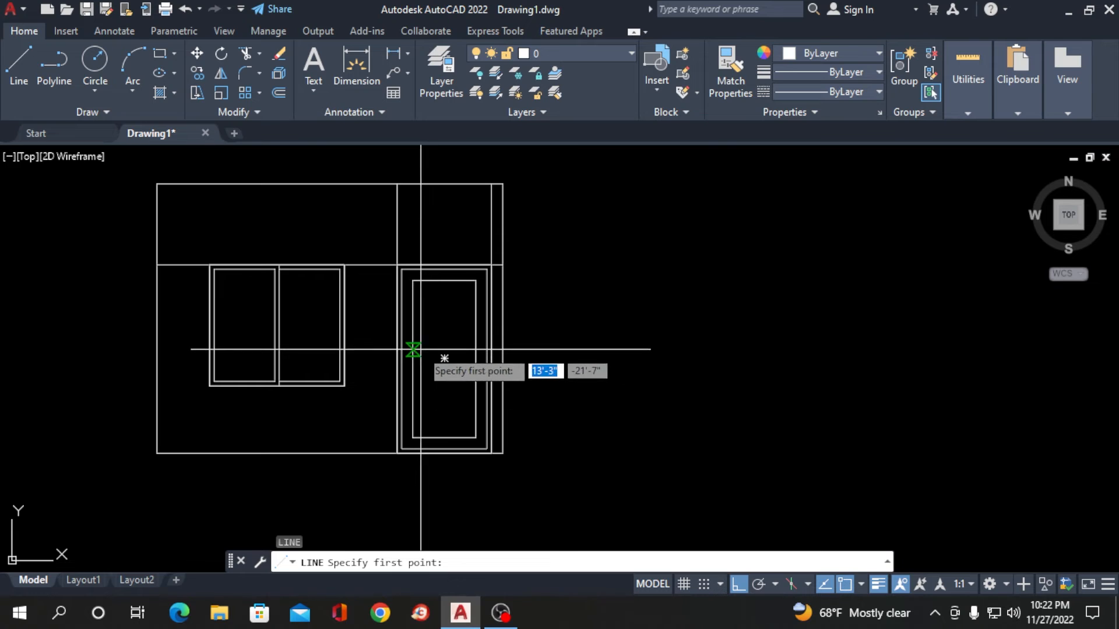
{"action": "left_click", "coordinate": [413, 358]}
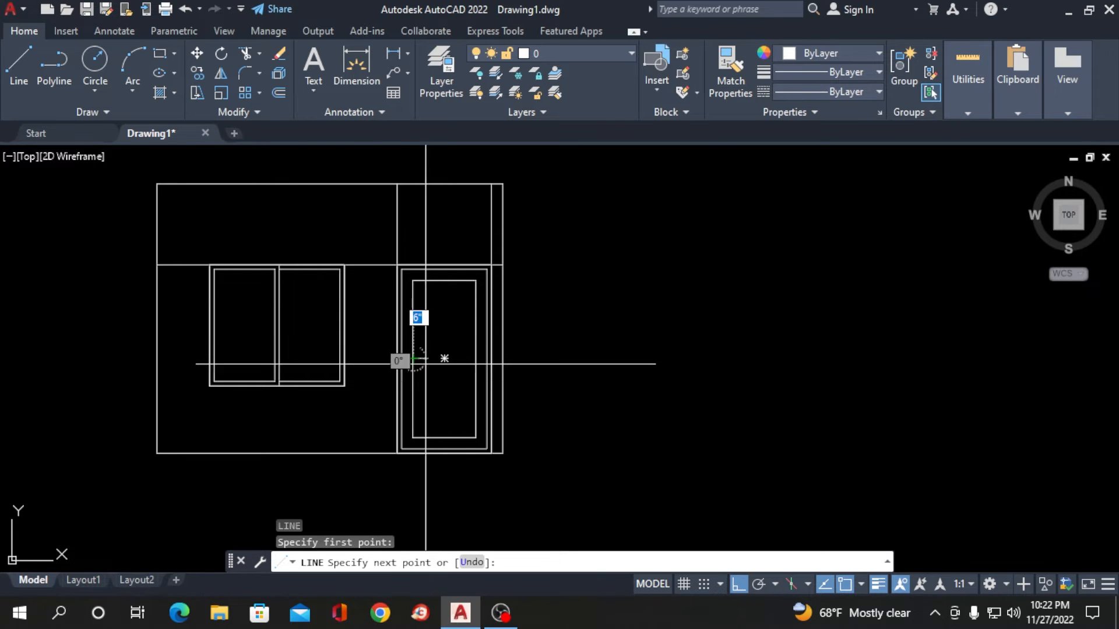
{"action": "left_click", "coordinate": [475, 358]}
{"action": "key", "text": "Return"}
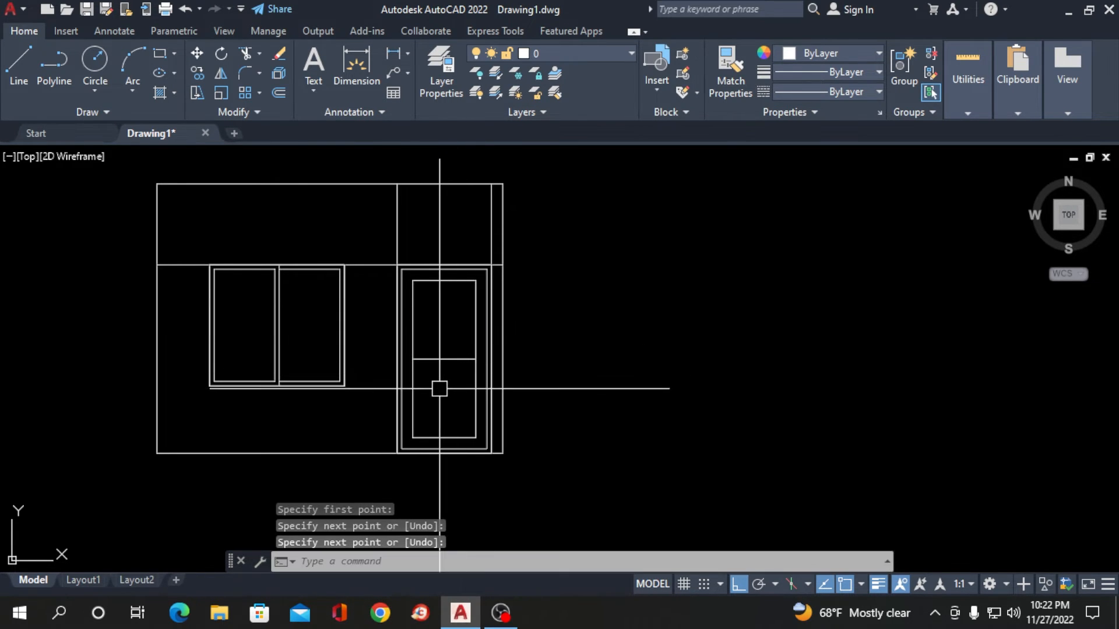
- Offset the door panel's horizontal middle line 1" upward and 1" downward
{"action": "scroll", "coordinate": [440, 398], "scroll_direction": "up", "scroll_amount": 2}
{"action": "scroll", "coordinate": [439, 373], "scroll_direction": "down", "scroll_amount": 2}
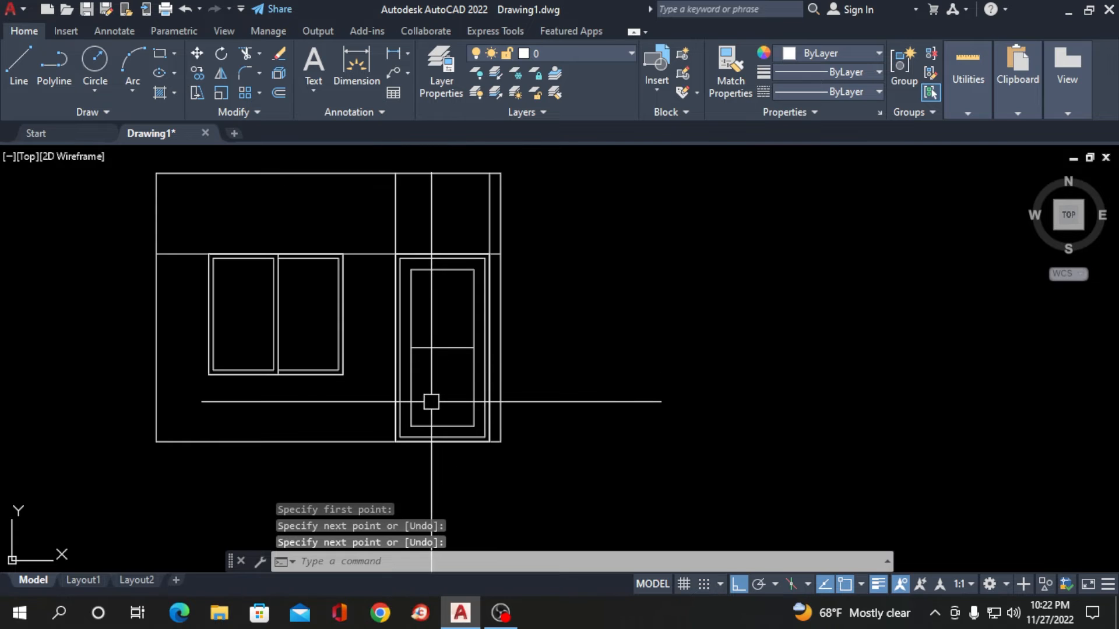
{"action": "type", "text": "o"}
{"action": "key", "text": "Return"}
{"action": "type", "text": "1"}
{"action": "key", "text": "Return"}
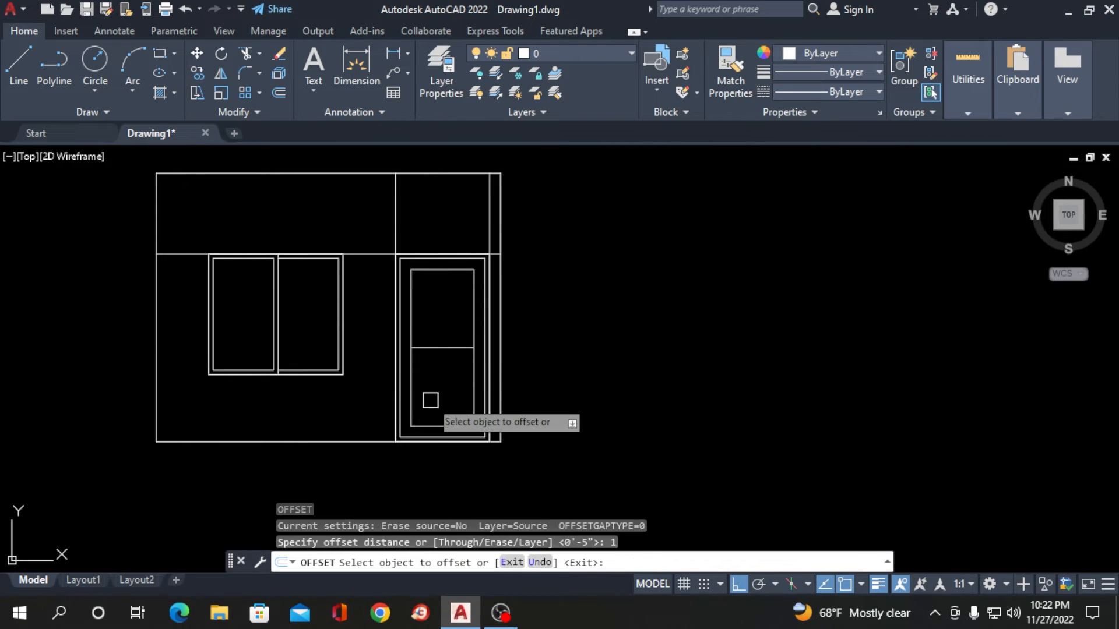
{"action": "left_click", "coordinate": [430, 348]}
{"action": "left_click", "coordinate": [447, 321]}
{"action": "scroll", "coordinate": [440, 360], "scroll_direction": "up", "scroll_amount": 3}
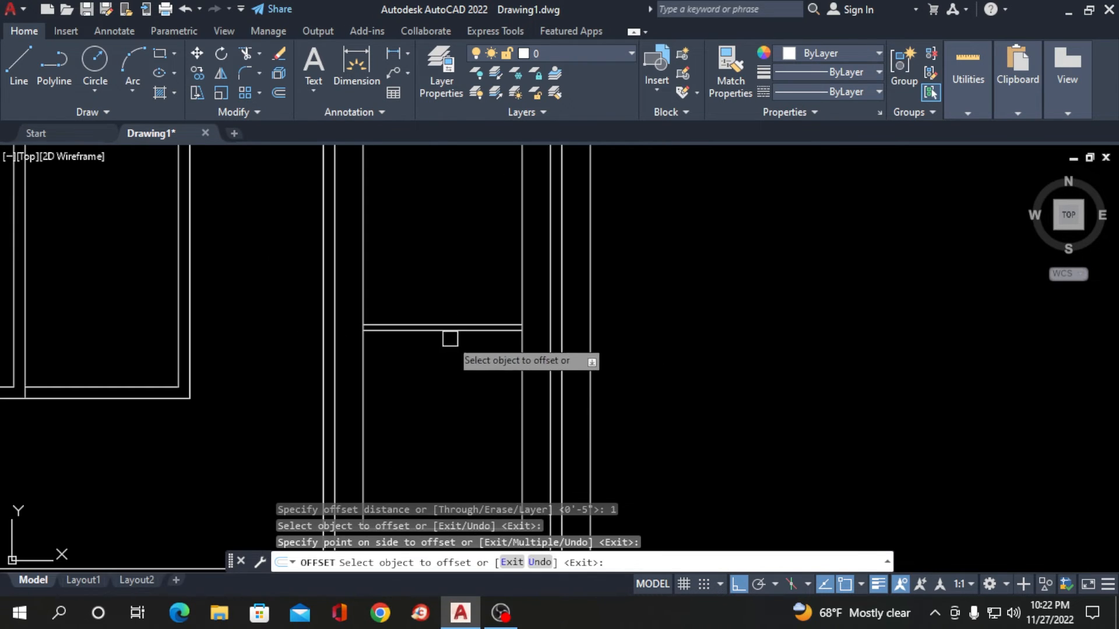
{"action": "left_click", "coordinate": [448, 336]}
{"action": "left_click", "coordinate": [448, 374]}
{"action": "key", "text": "Return"}
- Delete the original middle line between the two offset rail lines of the door panel
{"action": "scroll", "coordinate": [452, 335], "scroll_direction": "up", "scroll_amount": 4}
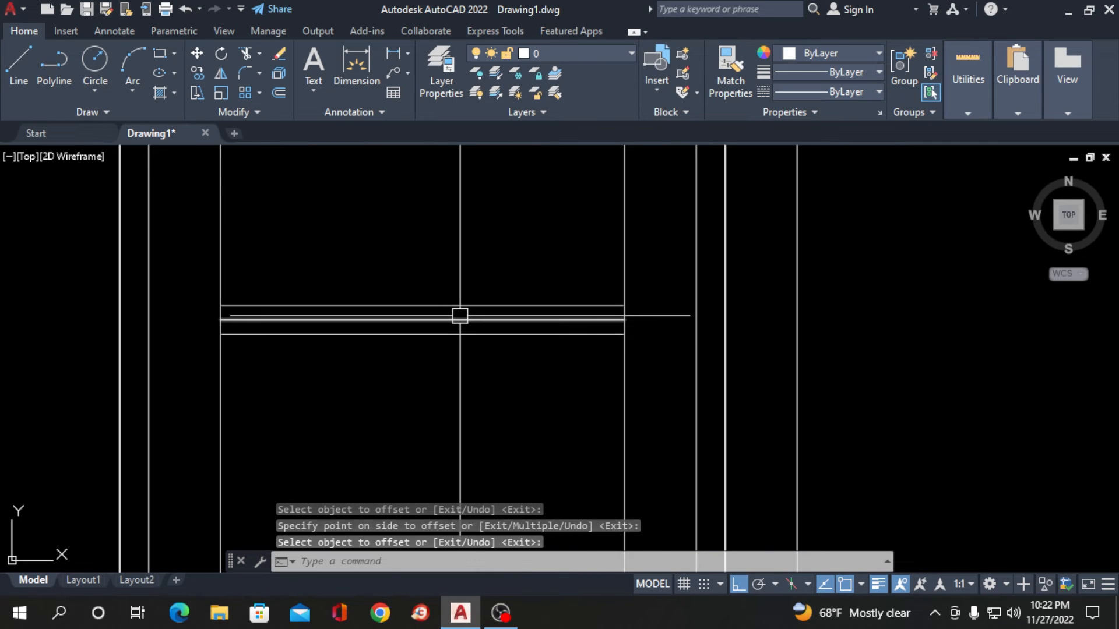
{"action": "left_click", "coordinate": [460, 319]}
{"action": "key", "text": "Delete"}
{"action": "scroll", "coordinate": [375, 379], "scroll_direction": "down", "scroll_amount": 5}
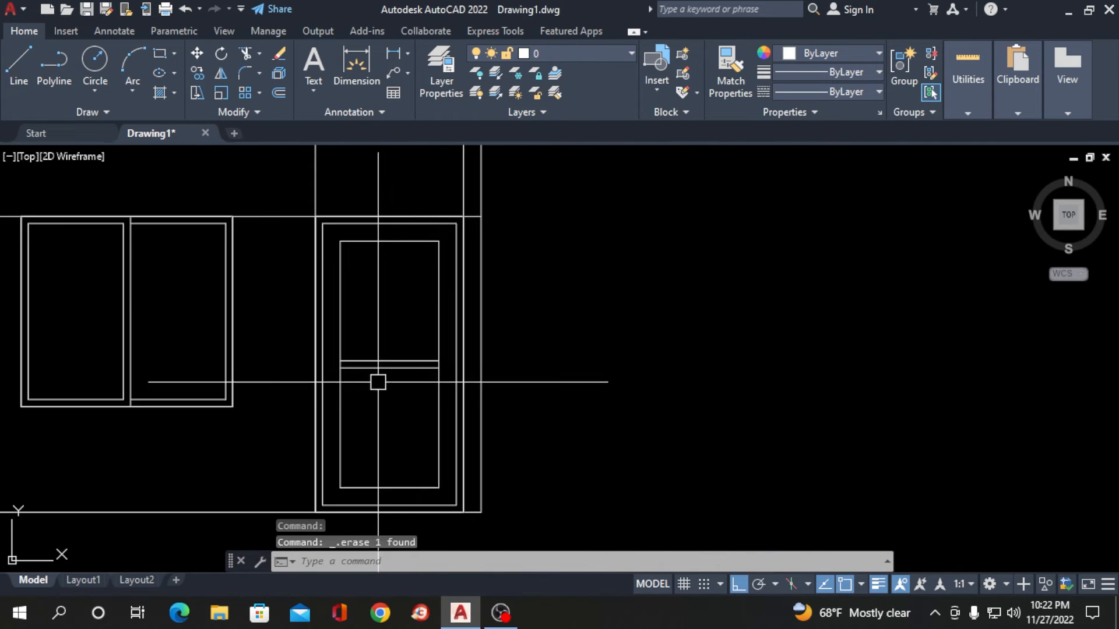
{"action": "scroll", "coordinate": [464, 395], "scroll_direction": "up", "scroll_amount": 5}
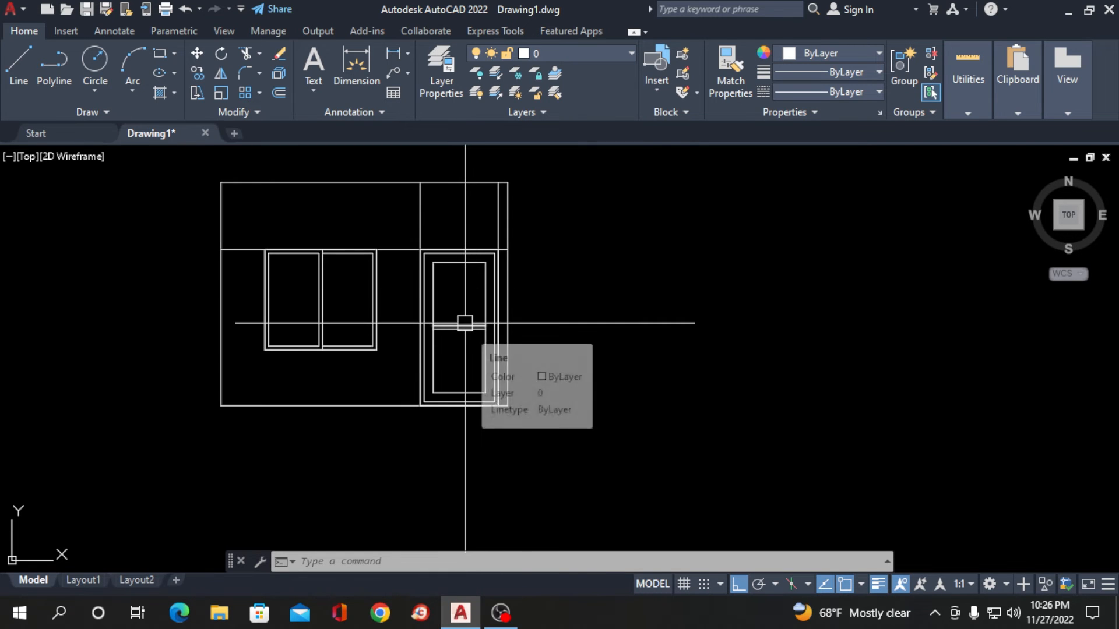
{"action": "scroll", "coordinate": [464, 323], "scroll_direction": "up", "scroll_amount": 6}
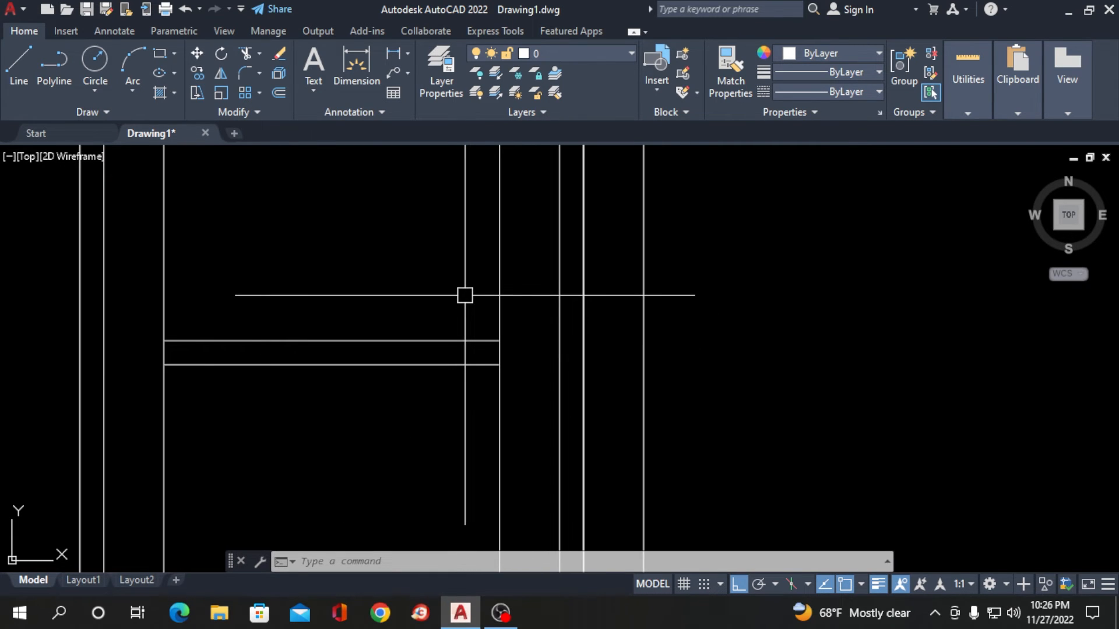
- Draw a circle of about 2" radius as the door knob, just above the rail near the panel's right side
{"action": "type", "text": "c"}
{"action": "key", "text": "Return"}
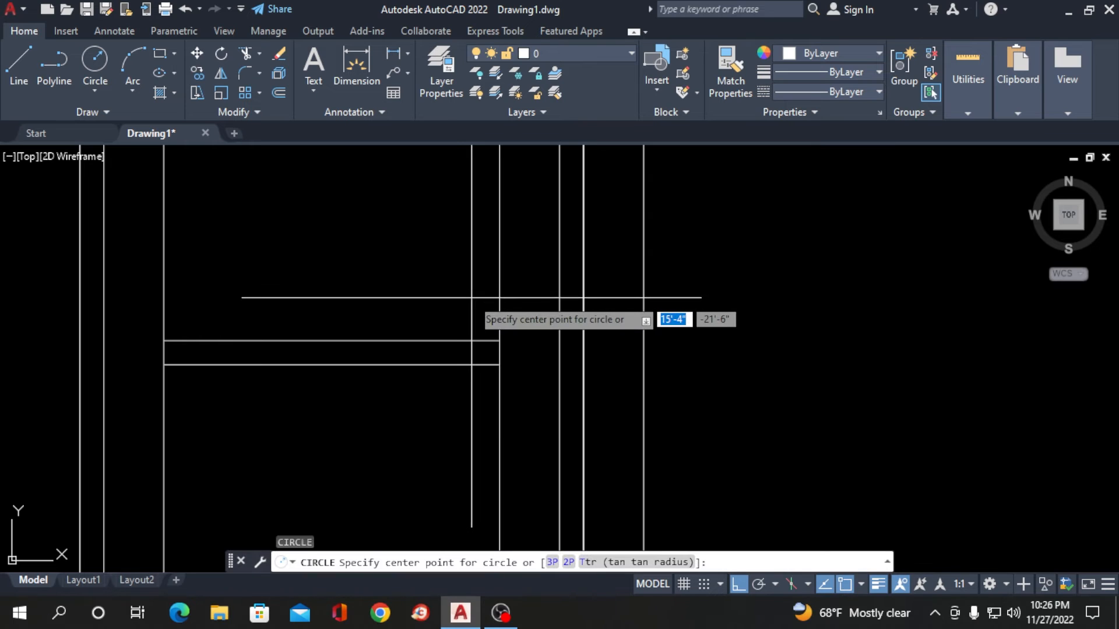
{"action": "scroll", "coordinate": [465, 293], "scroll_direction": "up", "scroll_amount": 2}
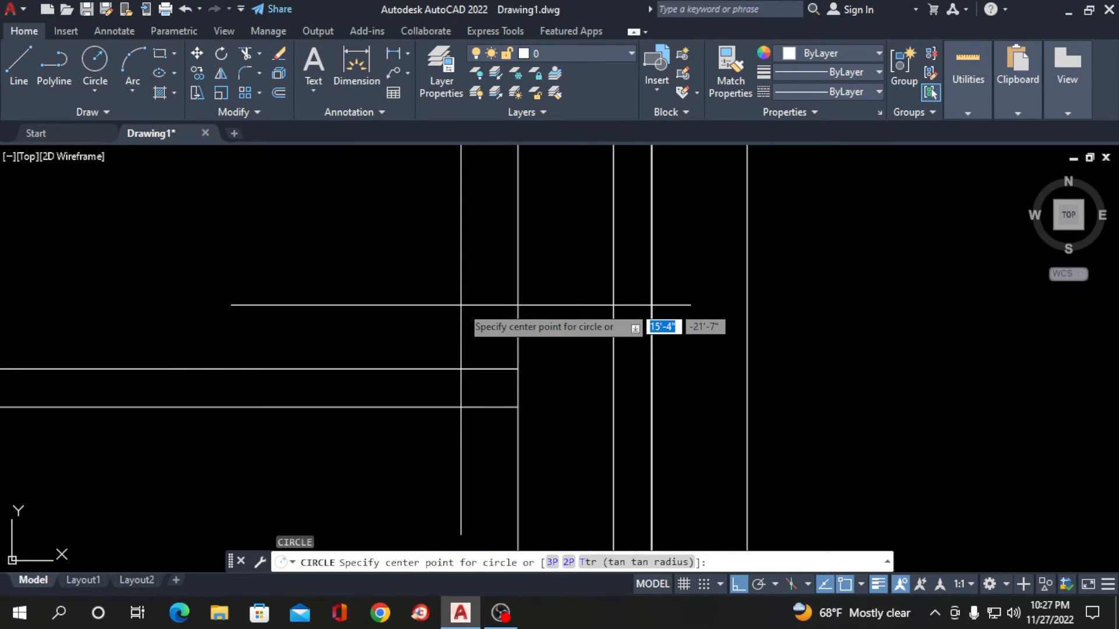
{"action": "left_click", "coordinate": [461, 304]}
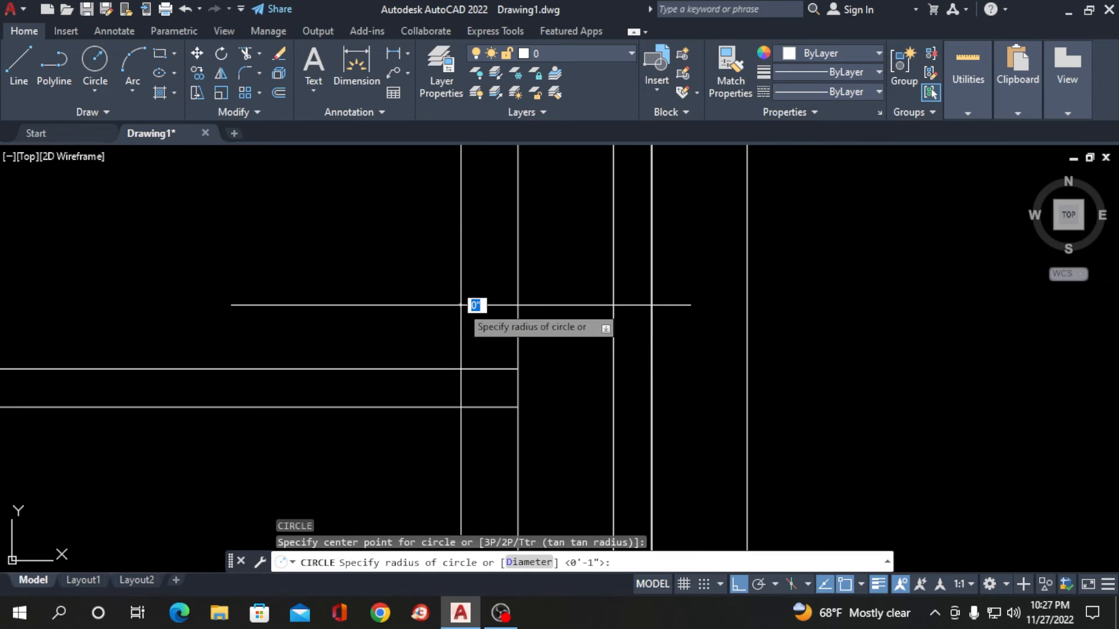
{"action": "left_click", "coordinate": [498, 326]}
- Draw a smaller concentric circle of about 1" radius inside the door knob circle
{"action": "key", "text": "Return"}
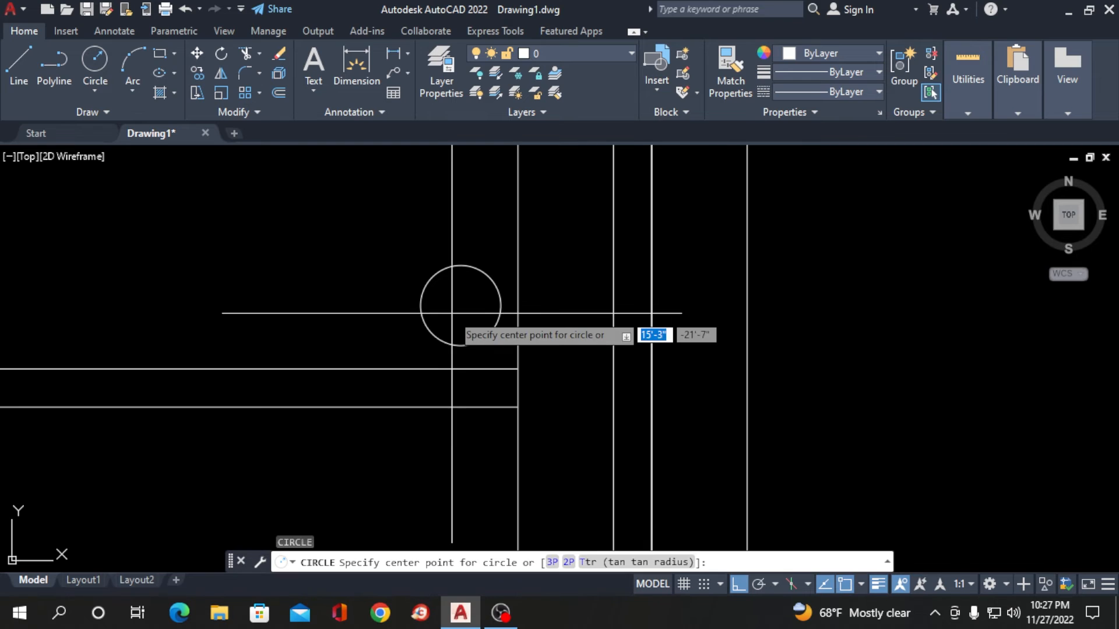
{"action": "scroll", "coordinate": [465, 304], "scroll_direction": "up", "scroll_amount": 6}
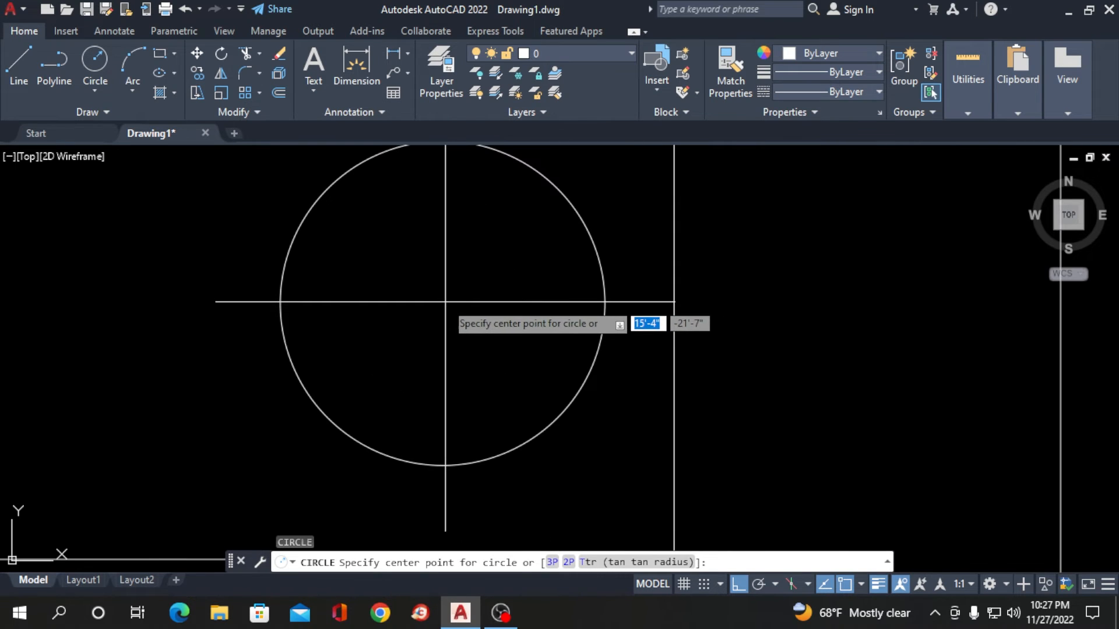
{"action": "scroll", "coordinate": [445, 301], "scroll_direction": "down", "scroll_amount": 6}
{"action": "left_click", "coordinate": [455, 318]}
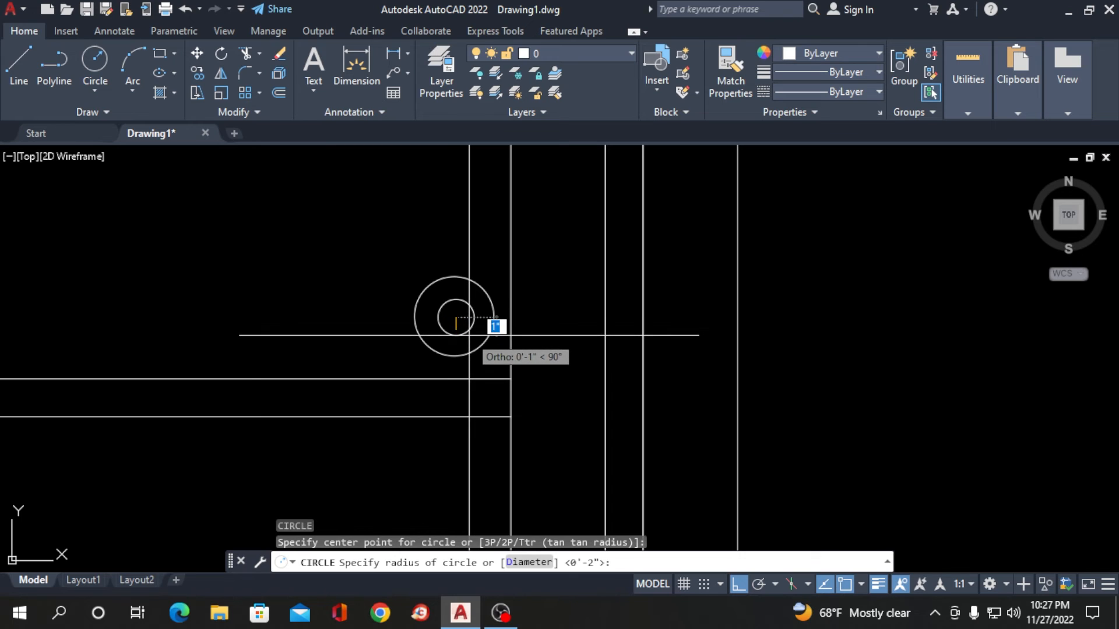
{"action": "key", "text": "Return"}
{"action": "key", "text": "Return"}
{"action": "scroll", "coordinate": [454, 319], "scroll_direction": "down", "scroll_amount": 3}
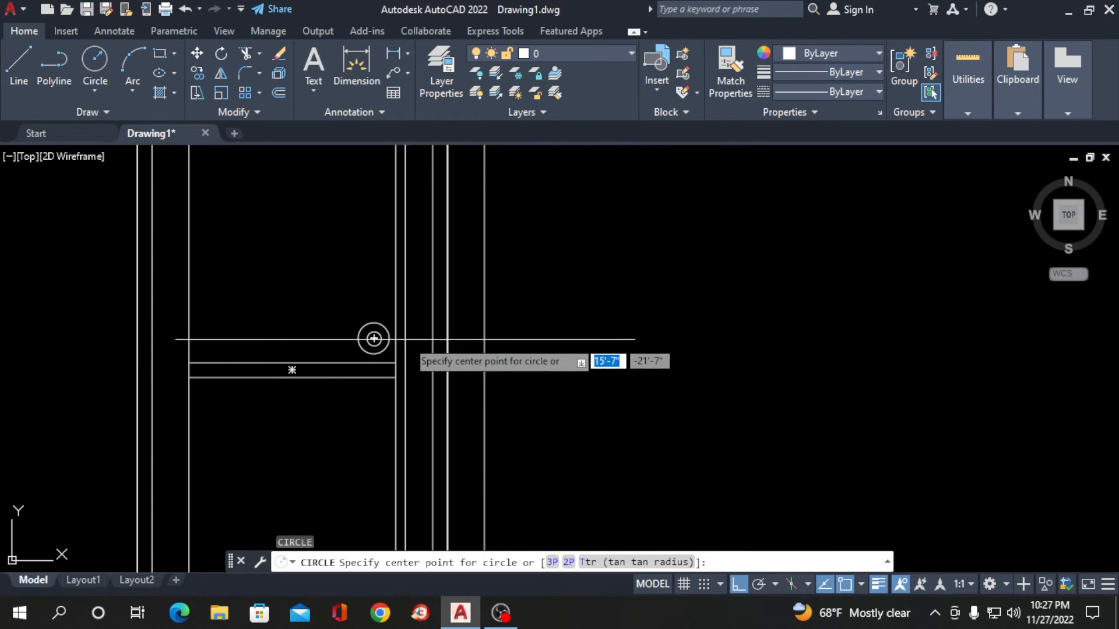
{"action": "key", "text": "Escape"}
{"action": "scroll", "coordinate": [572, 294], "scroll_direction": "down", "scroll_amount": 4}
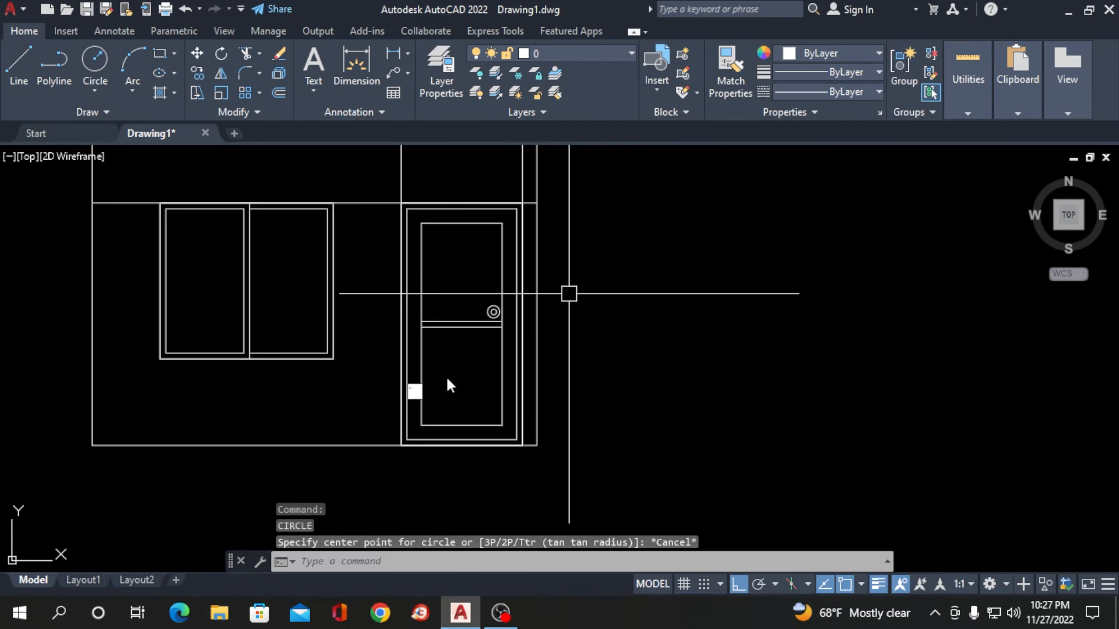
{"action": "key", "text": "Escape"}
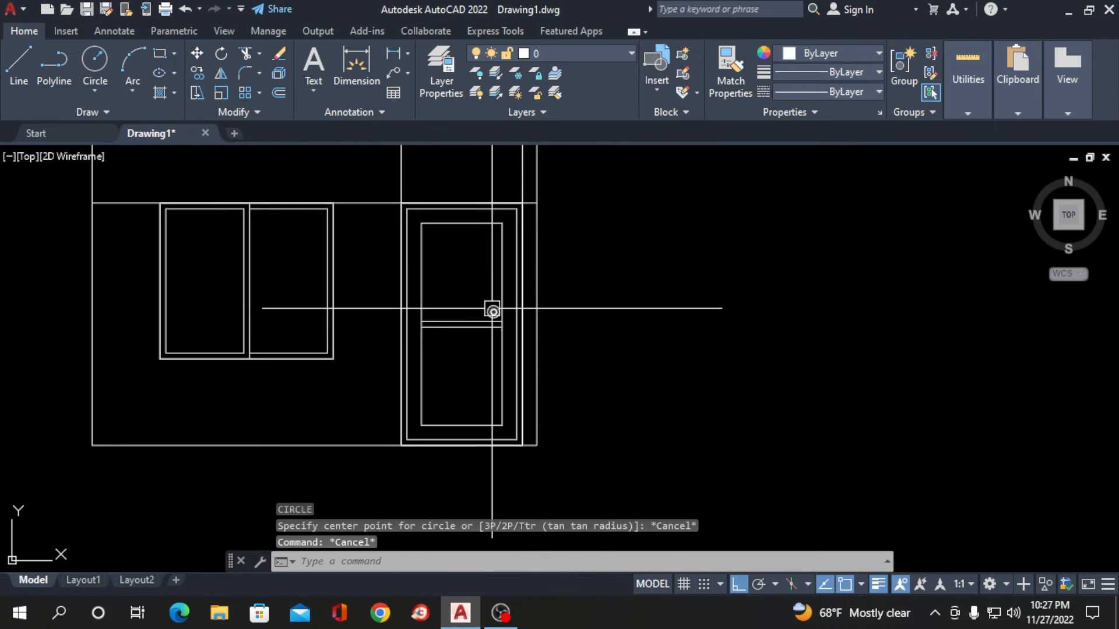
{"action": "scroll", "coordinate": [491, 312], "scroll_direction": "up", "scroll_amount": 3}
{"action": "scroll", "coordinate": [400, 404], "scroll_direction": "down", "scroll_amount": 3}
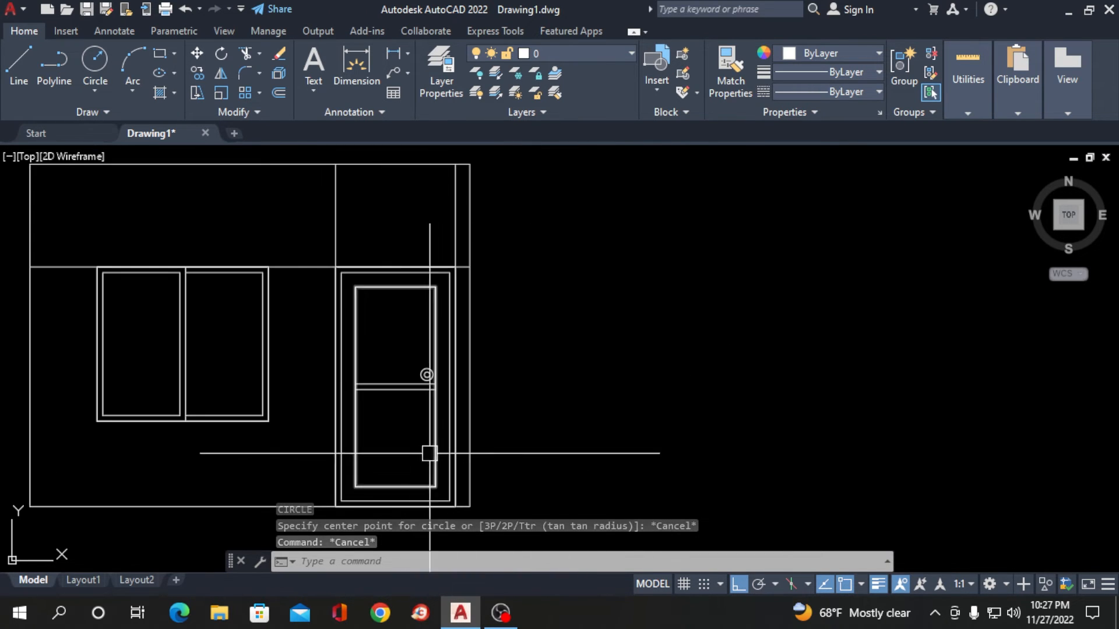
- Draw diagonal lines joining the panel outline's two upper corners to the matching corners of the door's inner frame outline
{"action": "scroll", "coordinate": [397, 382], "scroll_direction": "up", "scroll_amount": 3}
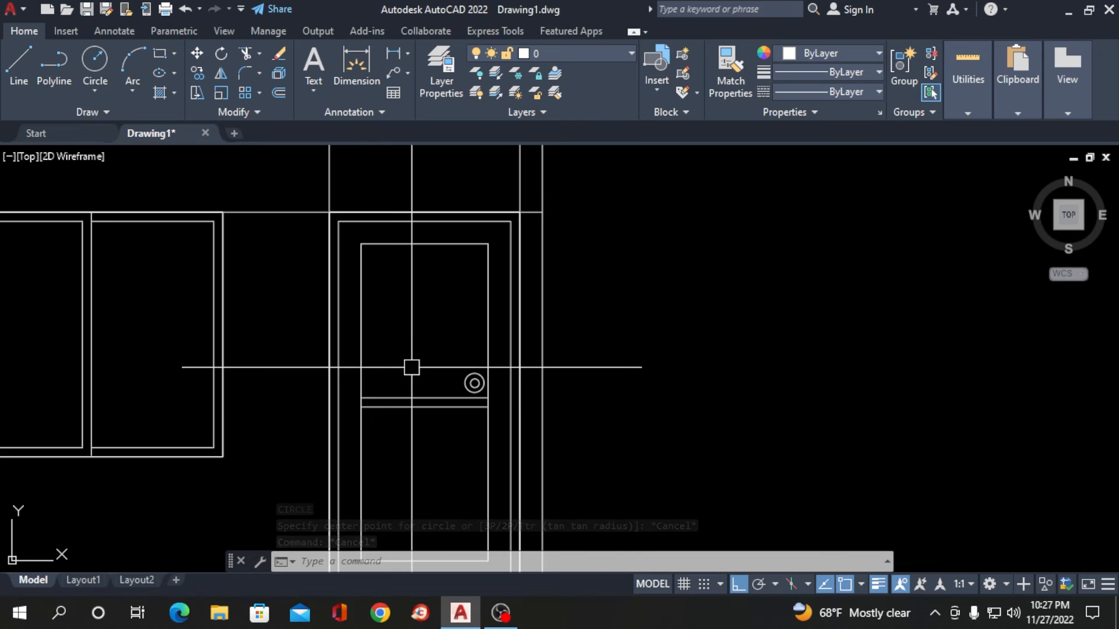
{"action": "key", "text": "l"}
{"action": "key", "text": "Return"}
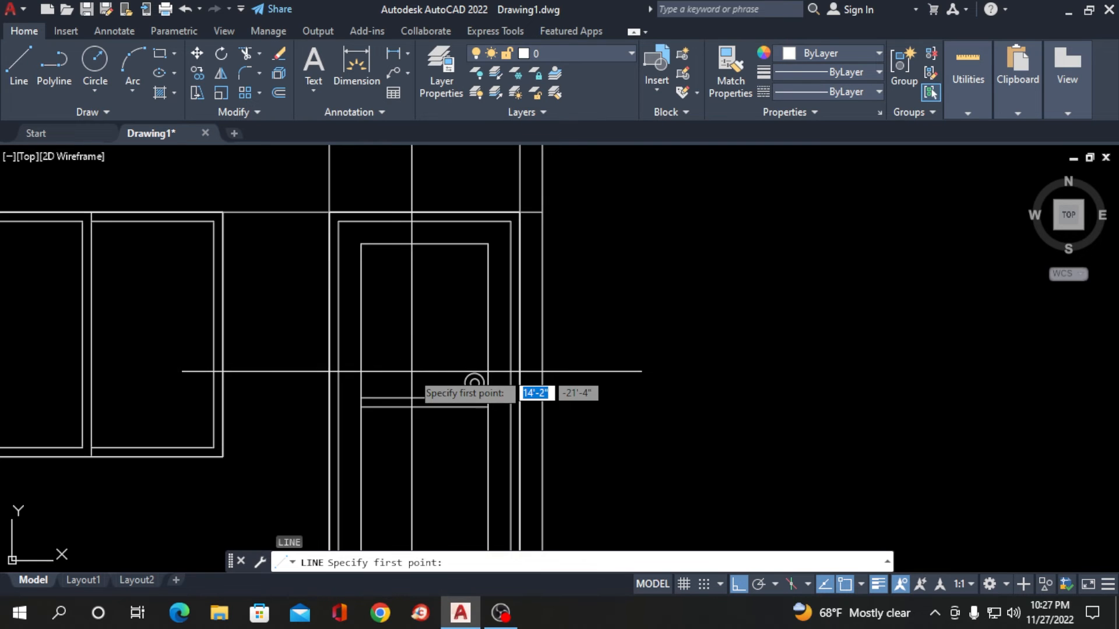
{"action": "left_click", "coordinate": [361, 243]}
{"action": "left_click", "coordinate": [338, 221]}
{"action": "key", "text": "Return"}
{"action": "key", "text": "Return"}
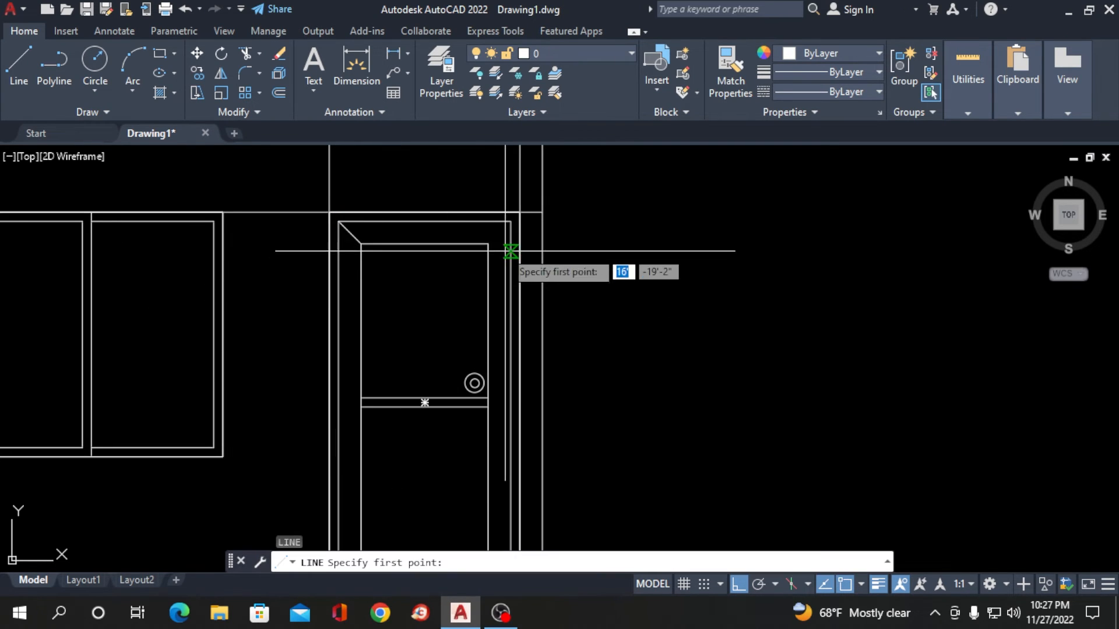
{"action": "left_click", "coordinate": [489, 244]}
{"action": "left_click", "coordinate": [510, 222]}
{"action": "key", "text": "Return"}
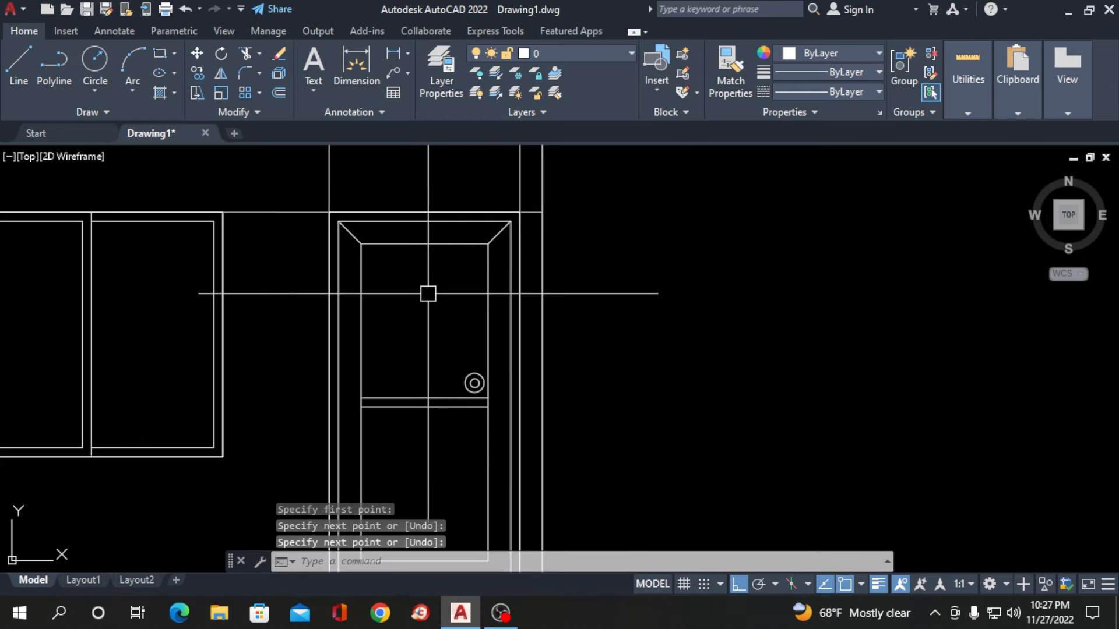
- Draw diagonal lines joining the panel outline's two lower corners to the matching corners of the door's inner frame outline
{"action": "key", "text": "Return"}
{"action": "scroll", "coordinate": [417, 251], "scroll_direction": "down", "scroll_amount": 5}
{"action": "scroll", "coordinate": [394, 295], "scroll_direction": "up", "scroll_amount": 5}
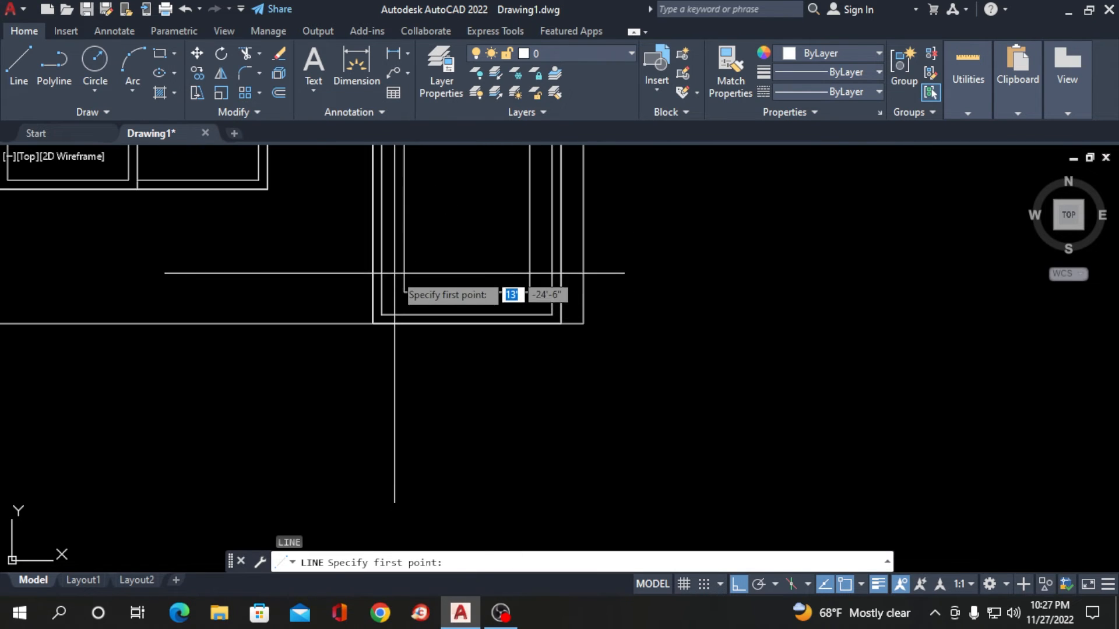
{"action": "left_click", "coordinate": [404, 292]}
{"action": "left_click", "coordinate": [382, 314]}
{"action": "key", "text": "Return"}
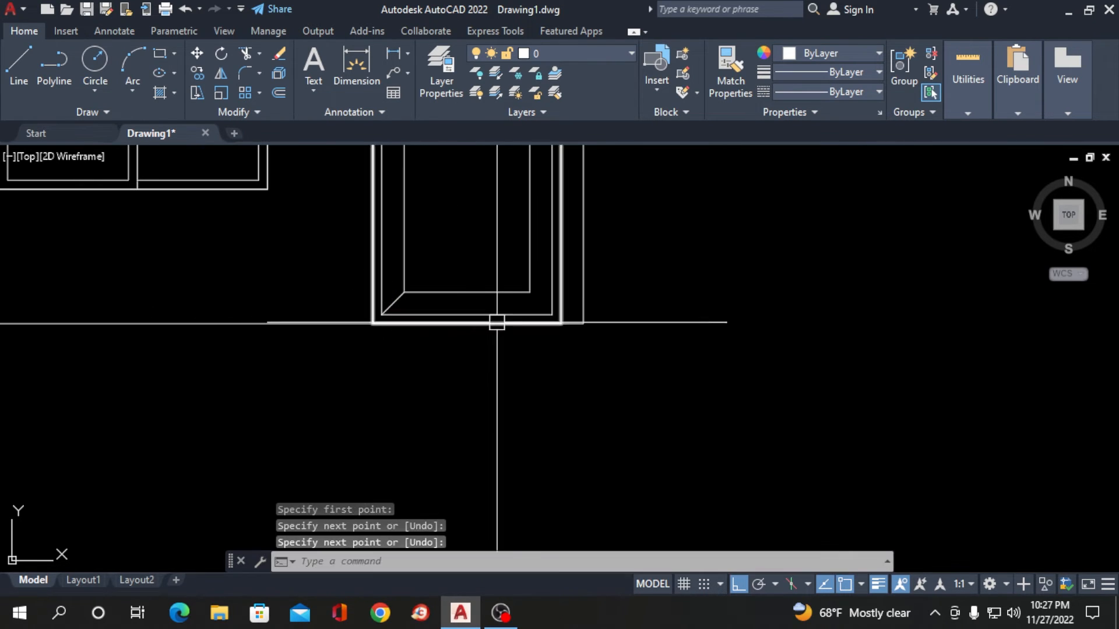
{"action": "key", "text": "Return"}
{"action": "left_click", "coordinate": [531, 292]}
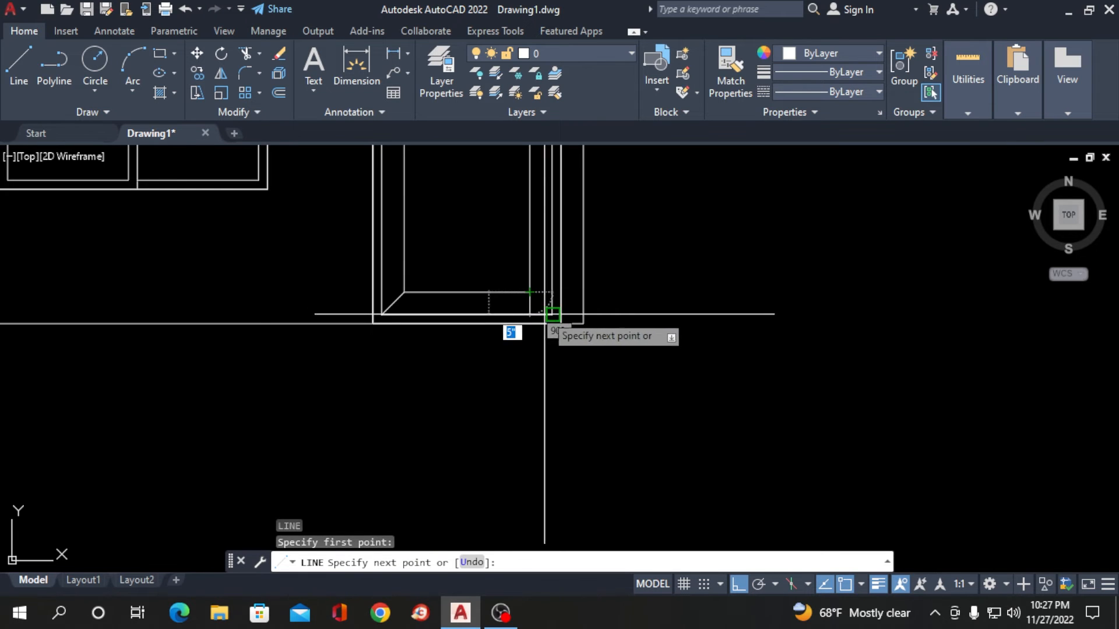
{"action": "left_click", "coordinate": [553, 315]}
{"action": "key", "text": "Return"}
{"action": "scroll", "coordinate": [475, 387], "scroll_direction": "down", "scroll_amount": 4}
{"action": "scroll", "coordinate": [445, 355], "scroll_direction": "up", "scroll_amount": 4}
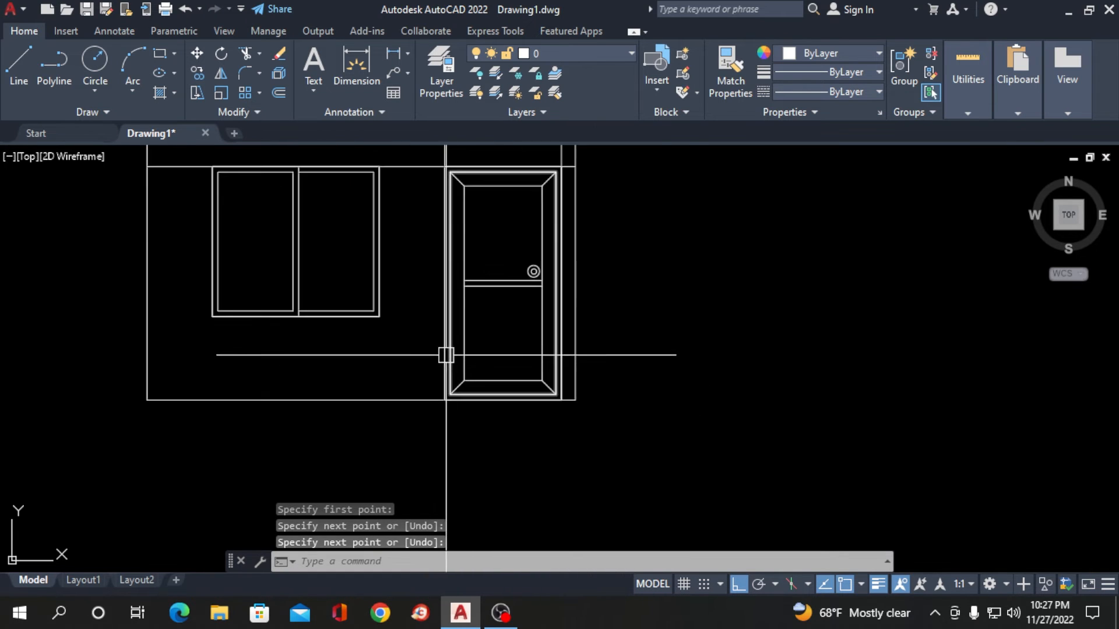
- Delete the horizontal construction line at the door's head and the two vertical construction lines along the door's sides
{"action": "scroll", "coordinate": [450, 314], "scroll_direction": "down", "scroll_amount": 2}
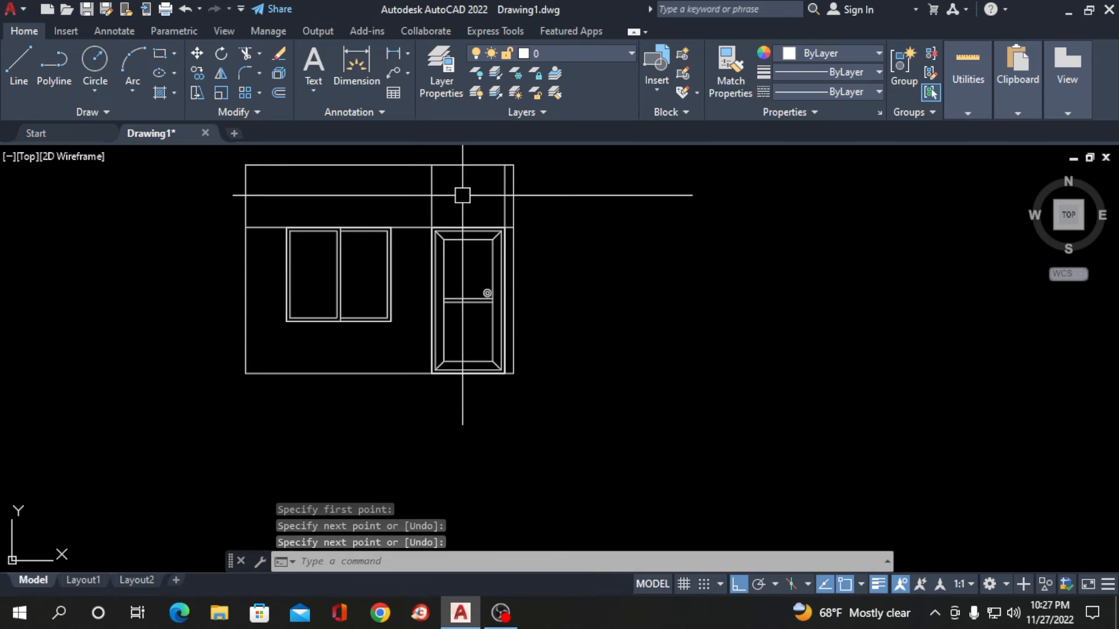
{"action": "mouse_move", "coordinate": [462, 193]}
{"action": "left_mouse_down"}
{"action": "mouse_move", "coordinate": [399, 206]}
{"action": "mouse_move", "coordinate": [410, 213]}
{"action": "left_mouse_up"}
{"action": "left_click", "coordinate": [409, 213]}
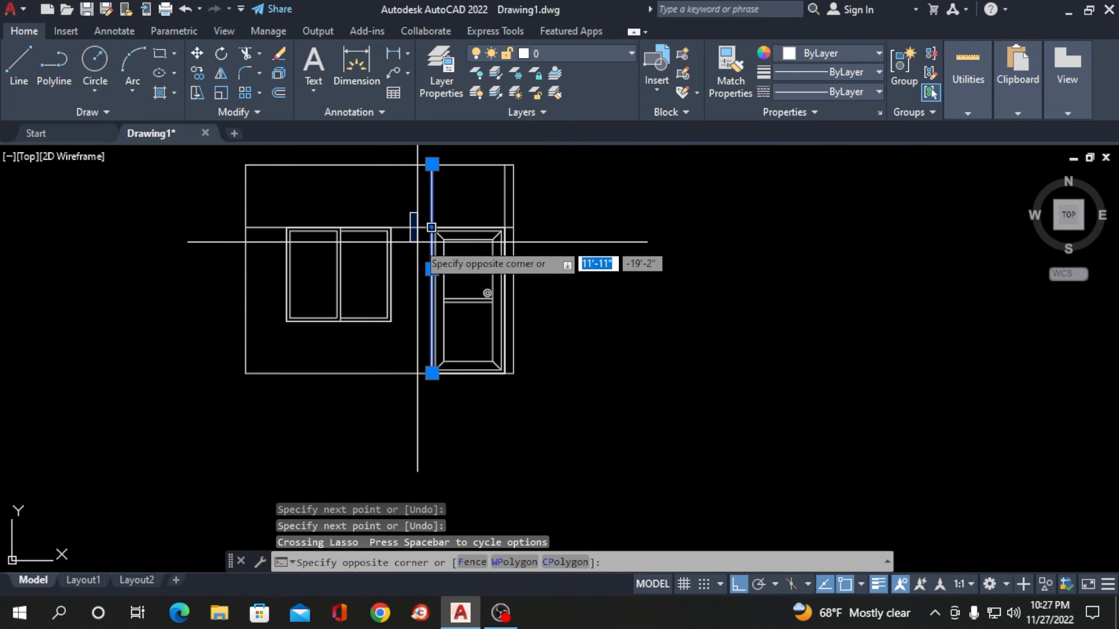
{"action": "left_click", "coordinate": [418, 241]}
{"action": "left_click", "coordinate": [417, 225]}
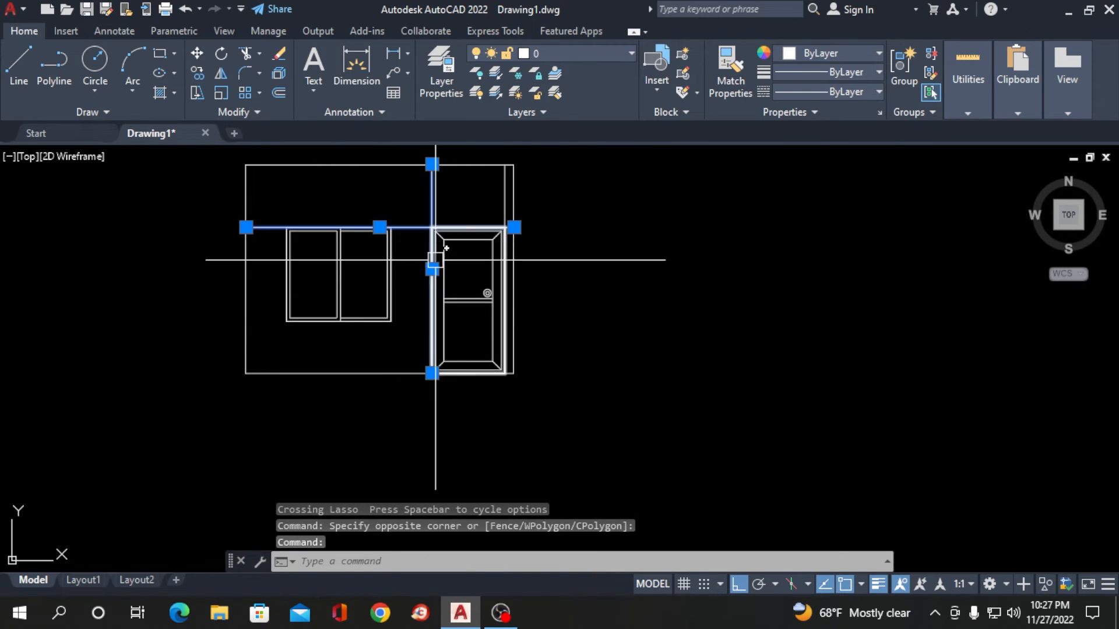
{"action": "scroll", "coordinate": [562, 348], "scroll_direction": "up", "scroll_amount": 4}
{"action": "scroll", "coordinate": [486, 317], "scroll_direction": "down", "scroll_amount": 7}
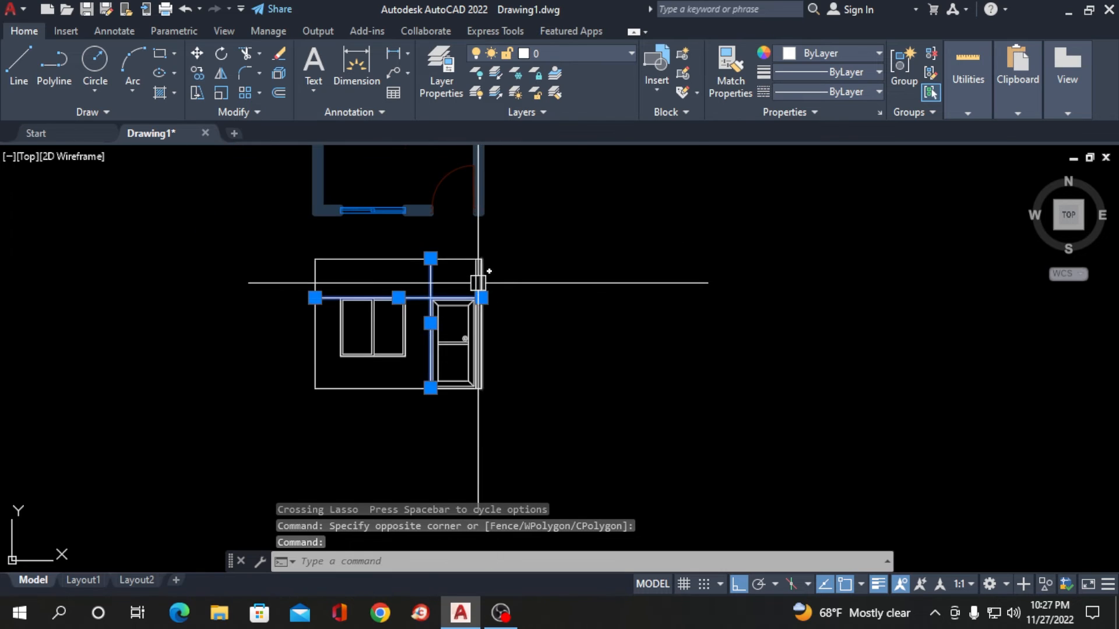
{"action": "scroll", "coordinate": [478, 282], "scroll_direction": "up", "scroll_amount": 3}
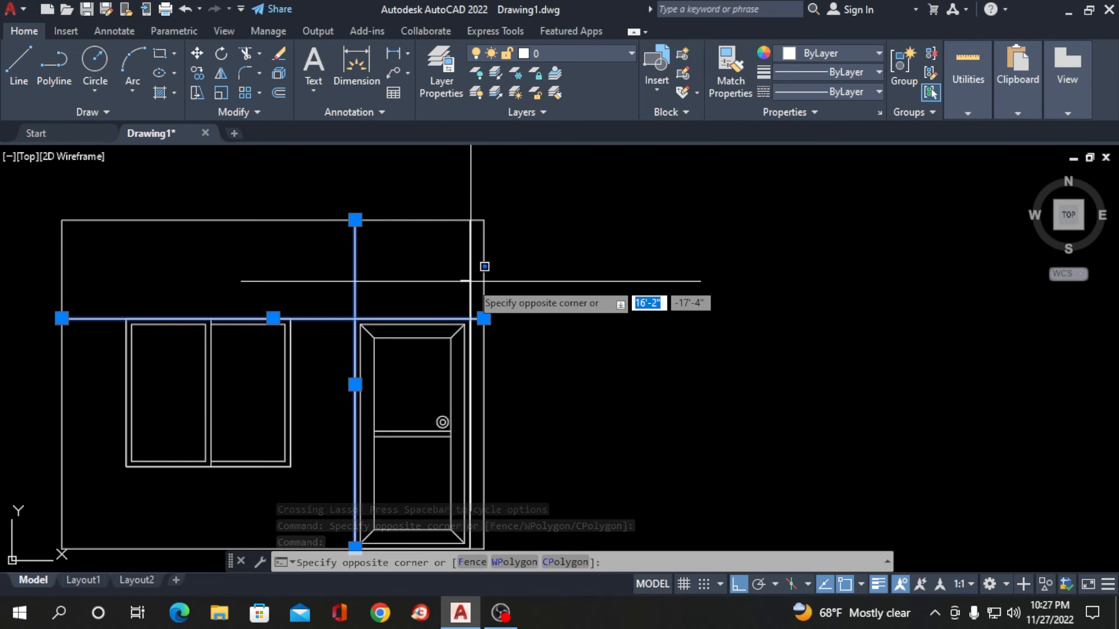
{"action": "left_click", "coordinate": [463, 282]}
{"action": "left_click", "coordinate": [469, 281]}
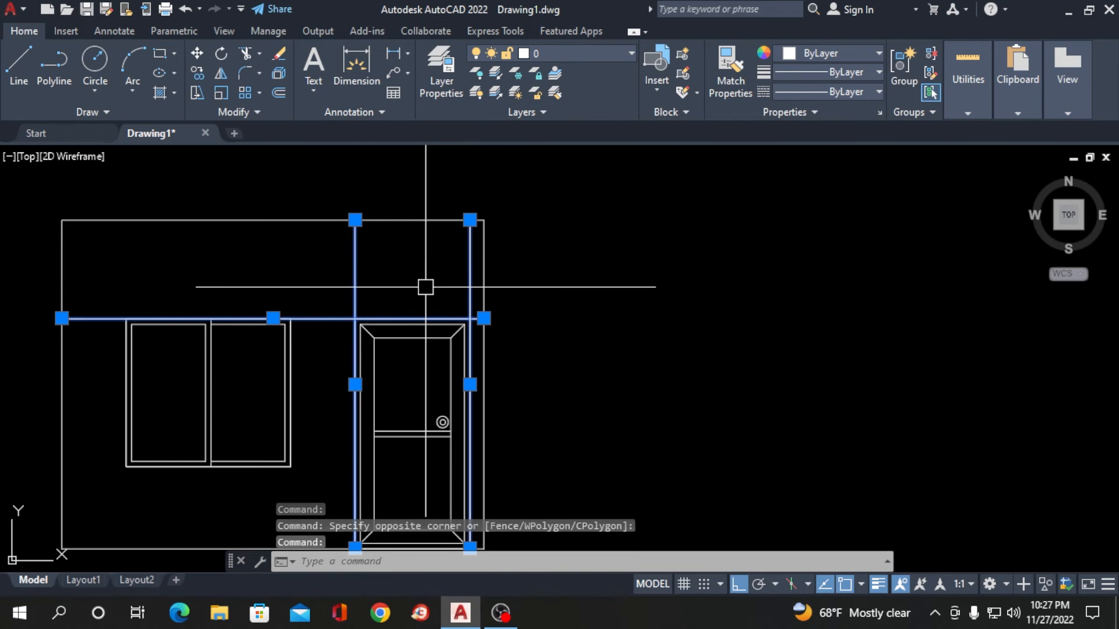
{"action": "key", "text": "Delete"}
{"action": "scroll", "coordinate": [443, 244], "scroll_direction": "down", "scroll_amount": 4}
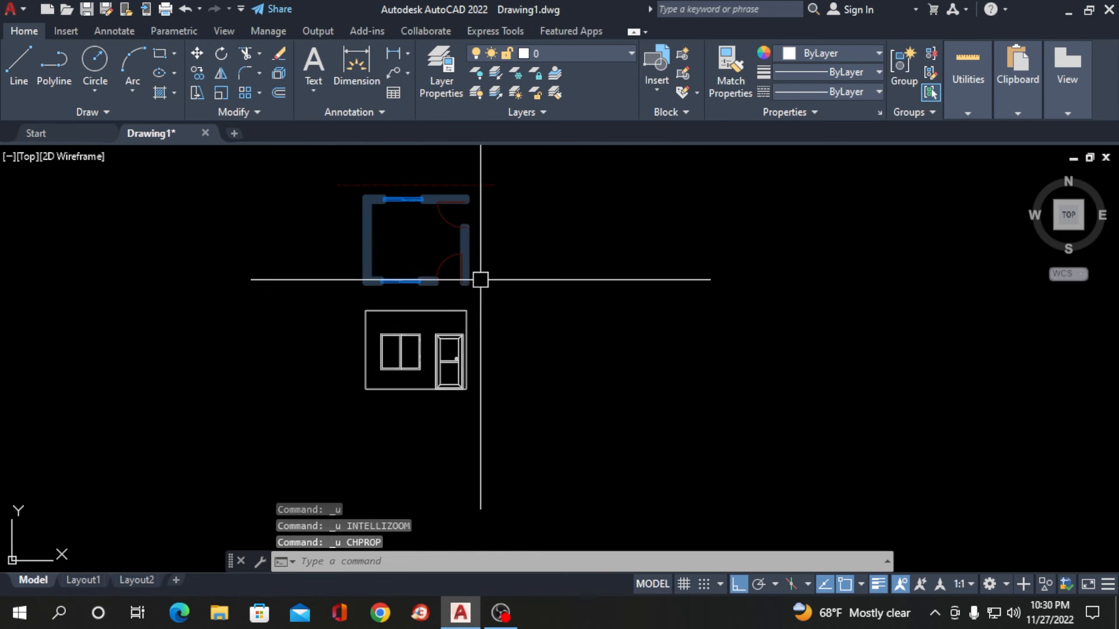
- Assign the complete two-pane window in the elevation to the Window layer
{"action": "scroll", "coordinate": [408, 274], "scroll_direction": "up", "scroll_amount": 2}
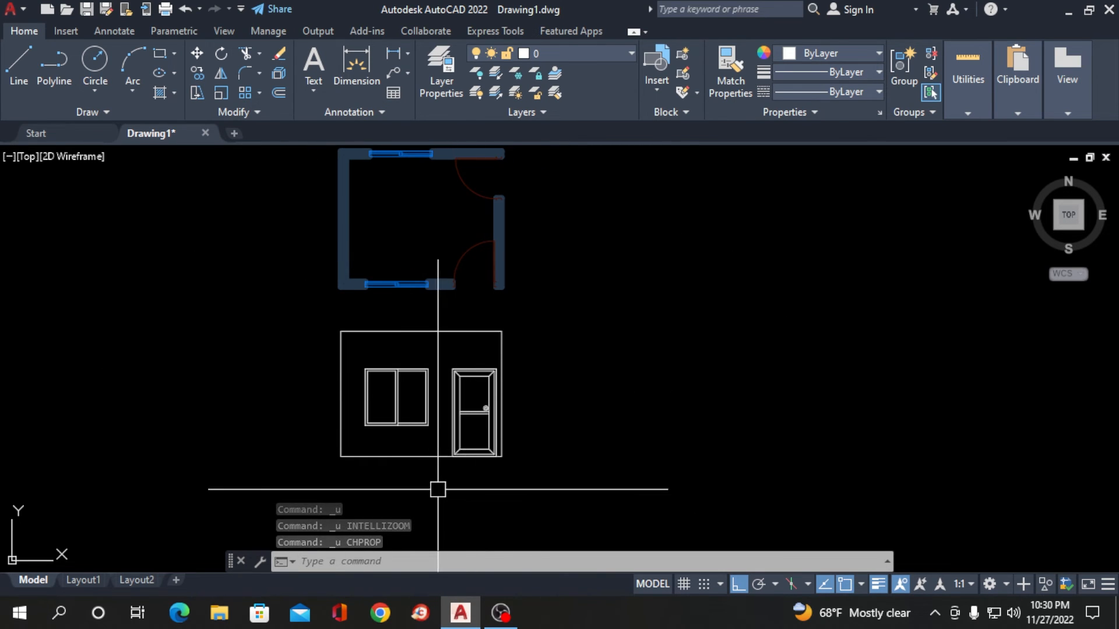
{"action": "scroll", "coordinate": [437, 489], "scroll_direction": "up", "scroll_amount": 2}
{"action": "scroll", "coordinate": [481, 392], "scroll_direction": "down", "scroll_amount": 2}
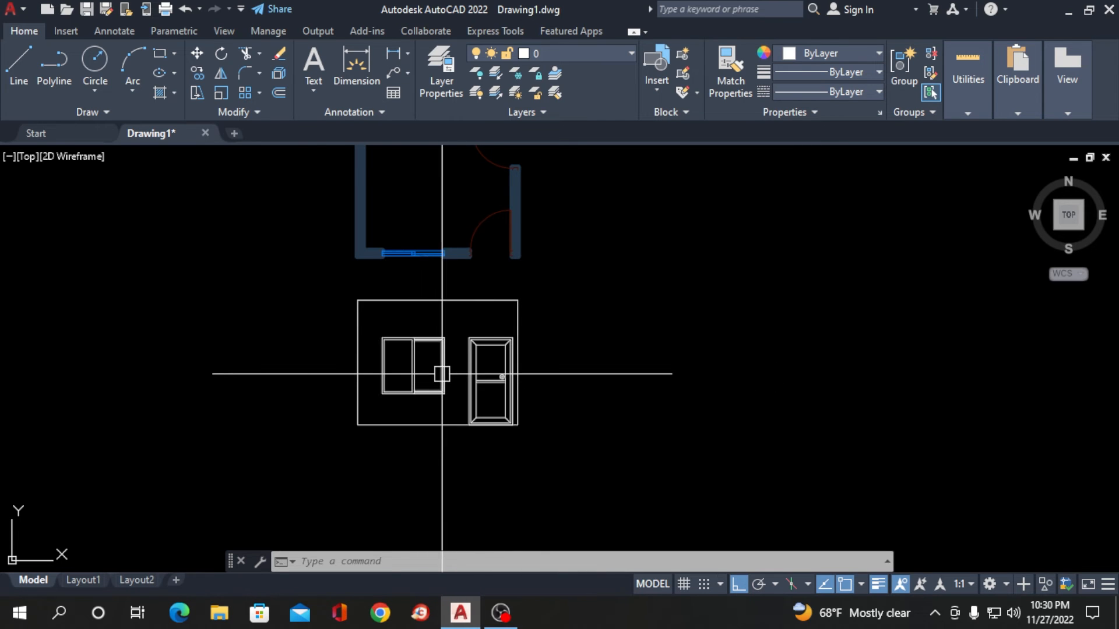
{"action": "scroll", "coordinate": [443, 374], "scroll_direction": "up", "scroll_amount": 2}
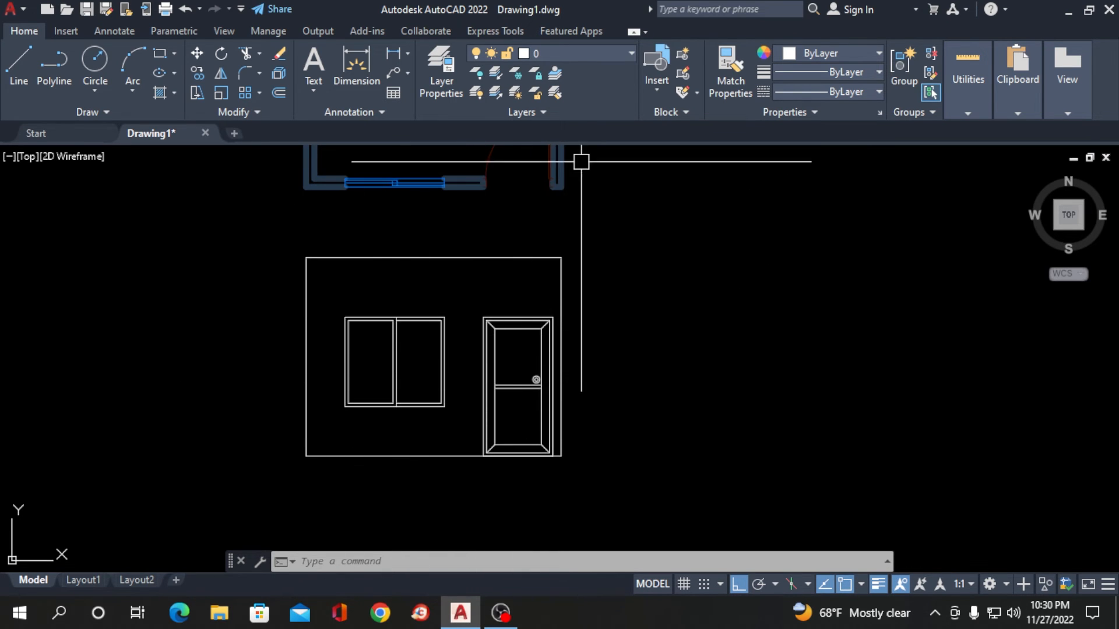
{"action": "left_click", "coordinate": [330, 284]}
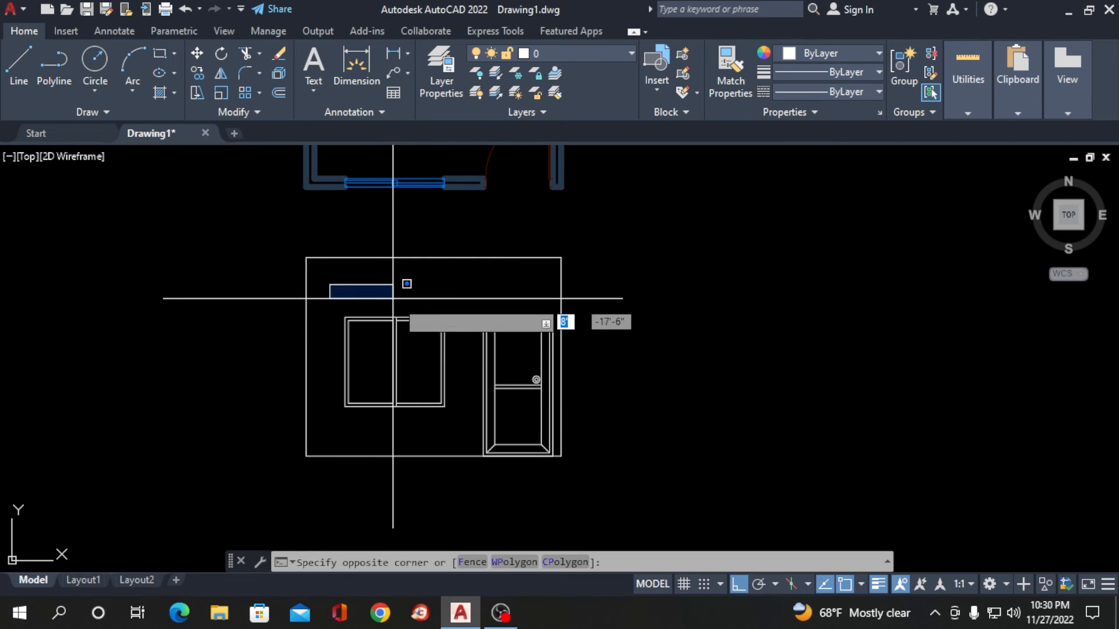
{"action": "left_click", "coordinate": [465, 431]}
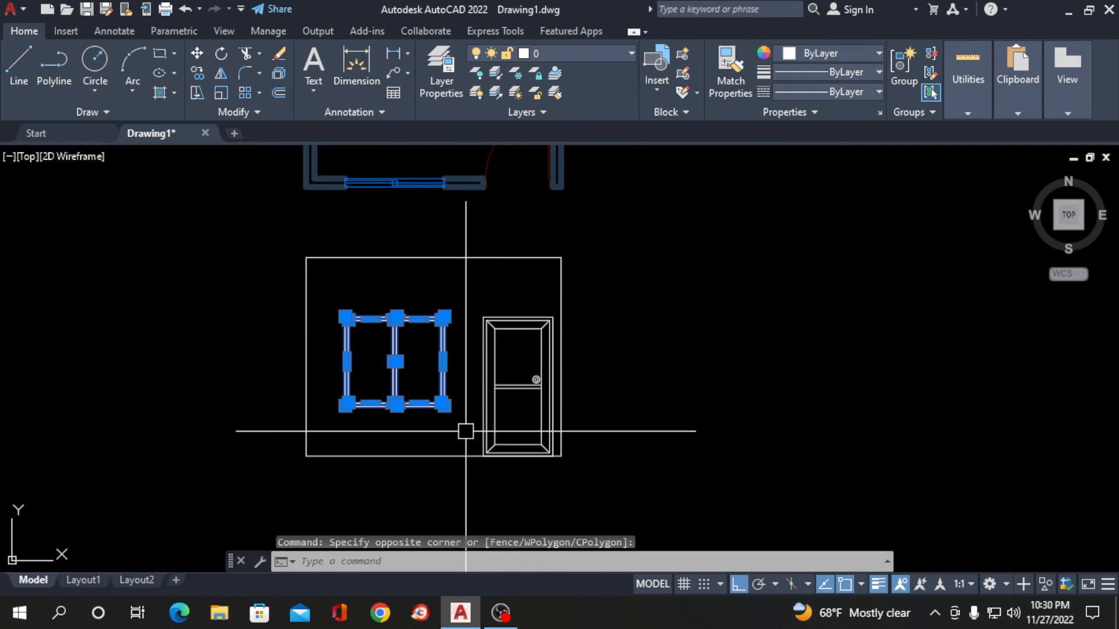
{"action": "left_click", "coordinate": [572, 53]}
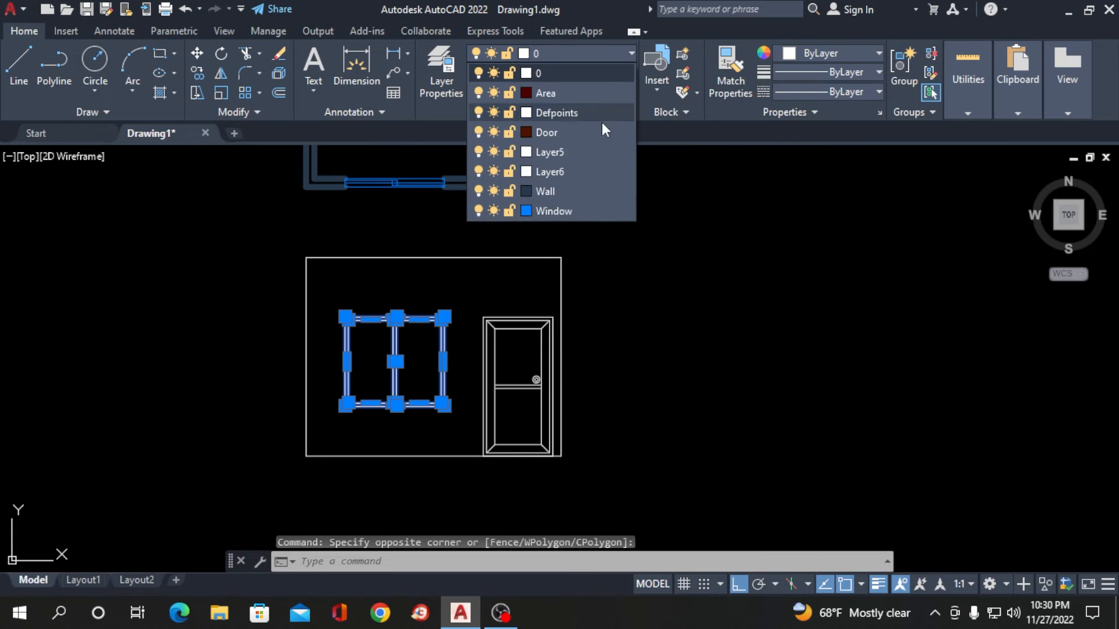
{"action": "left_click", "coordinate": [578, 213]}
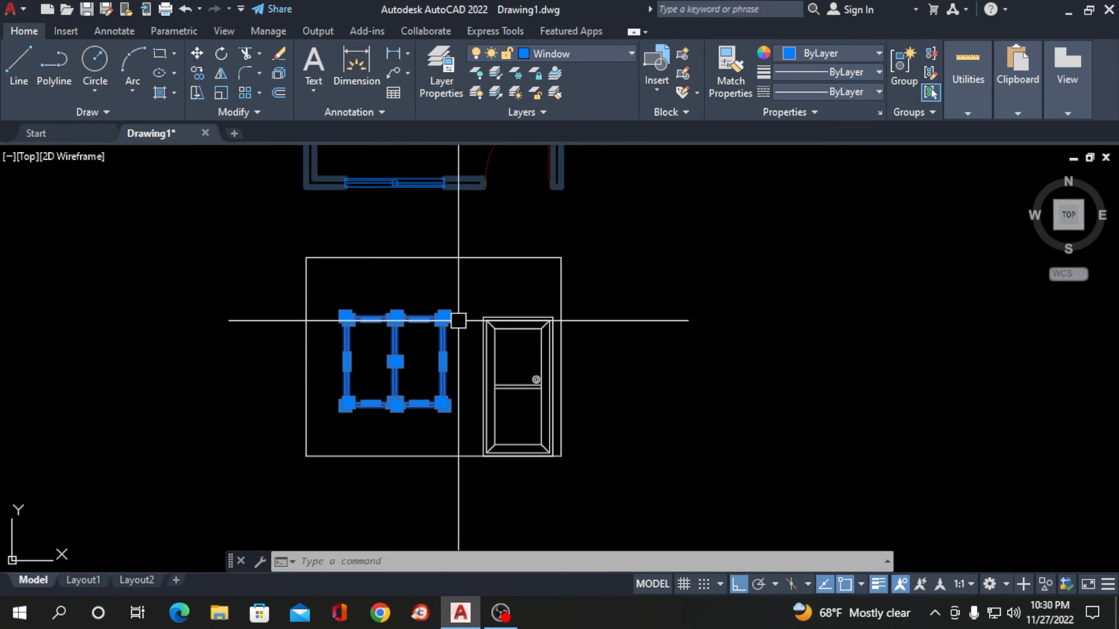
{"action": "key", "text": "Escape"}
{"action": "scroll", "coordinate": [411, 321], "scroll_direction": "down", "scroll_amount": 2}
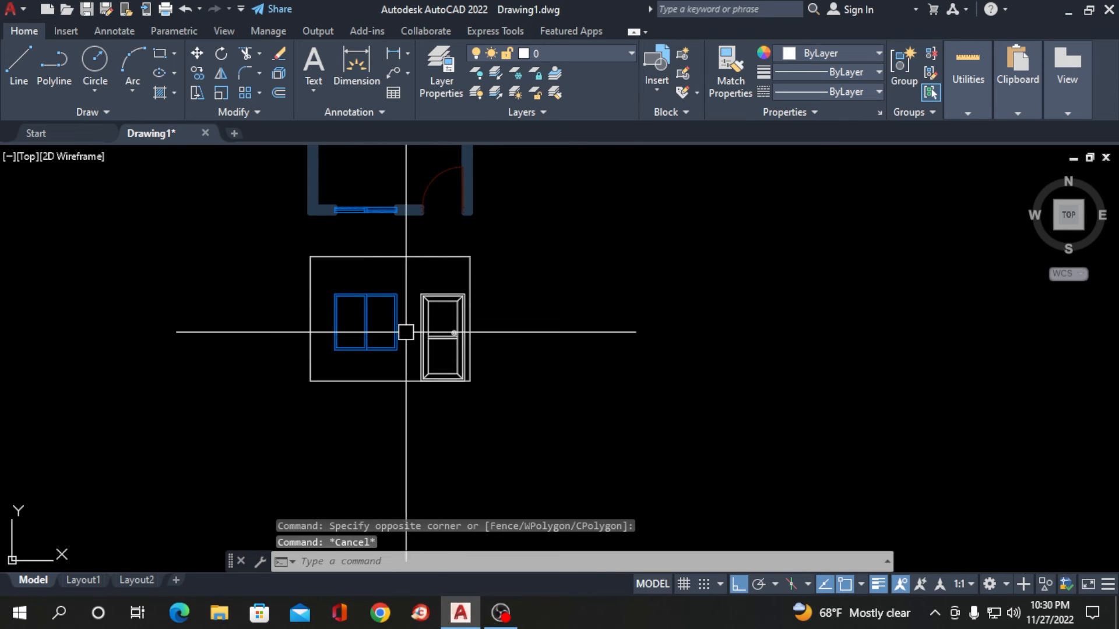
{"action": "scroll", "coordinate": [407, 332], "scroll_direction": "up", "scroll_amount": 2}
{"action": "left_click", "coordinate": [414, 239]}
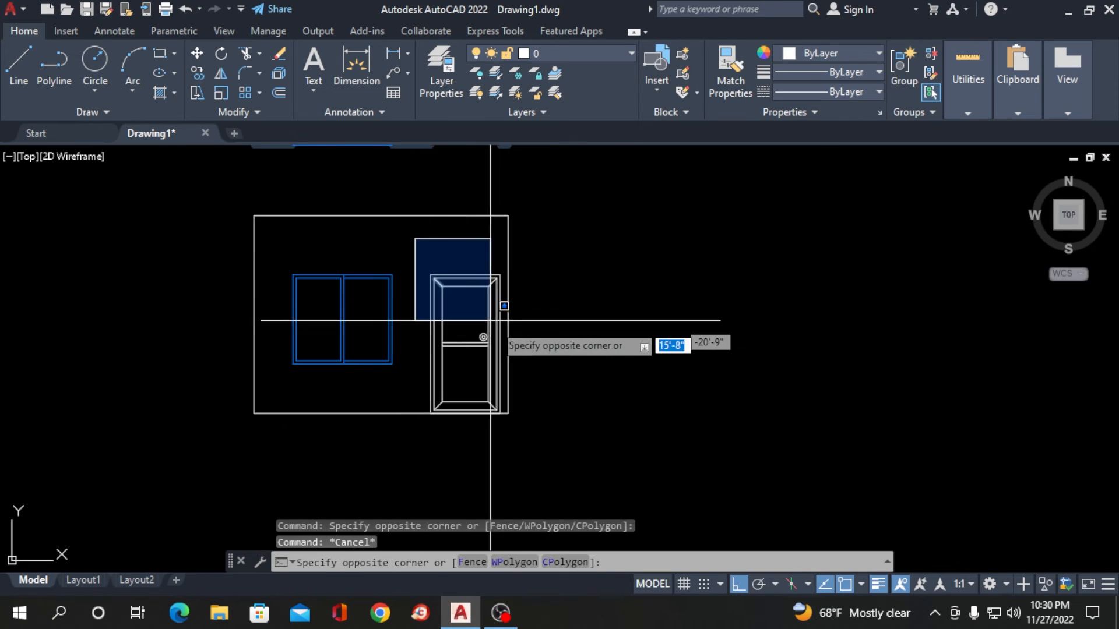
{"action": "left_click", "coordinate": [515, 424]}
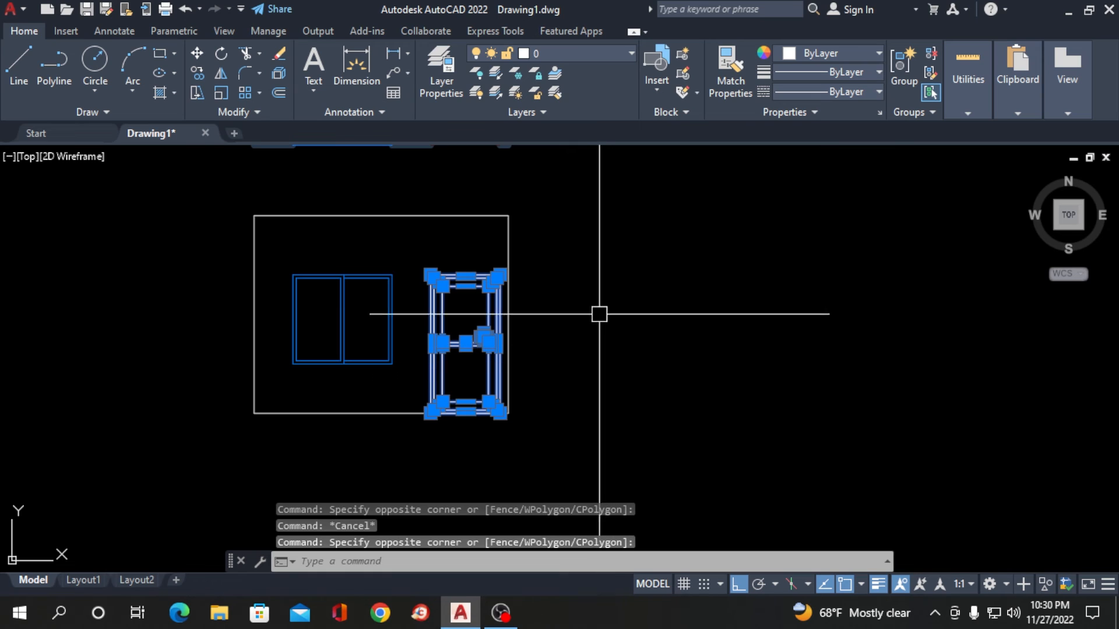
{"action": "left_click", "coordinate": [616, 52]}
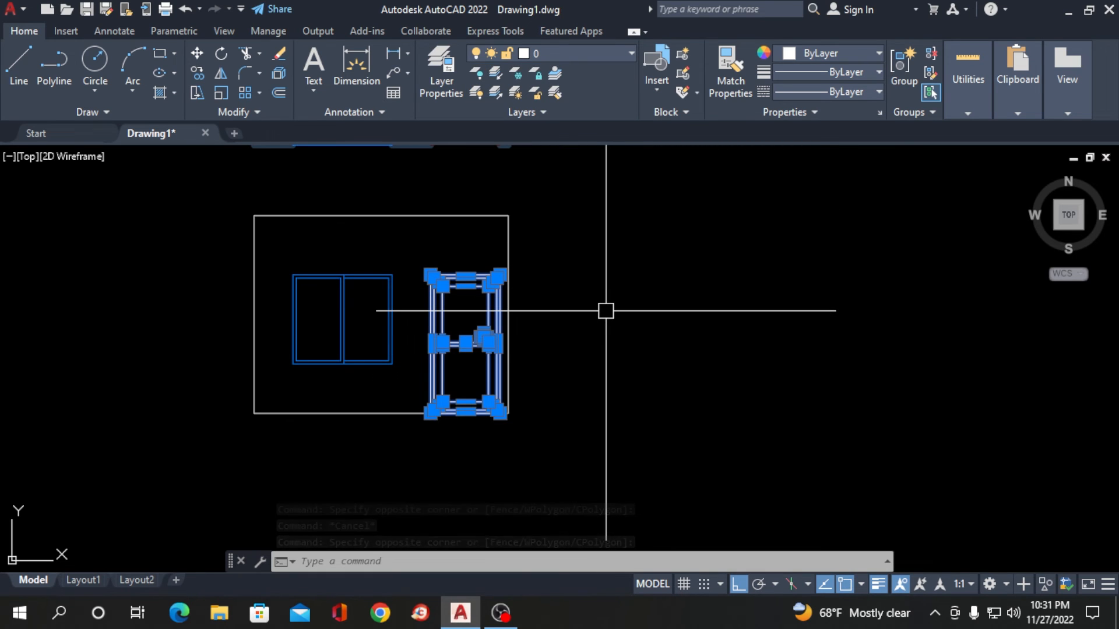
{"action": "key", "text": "Escape"}
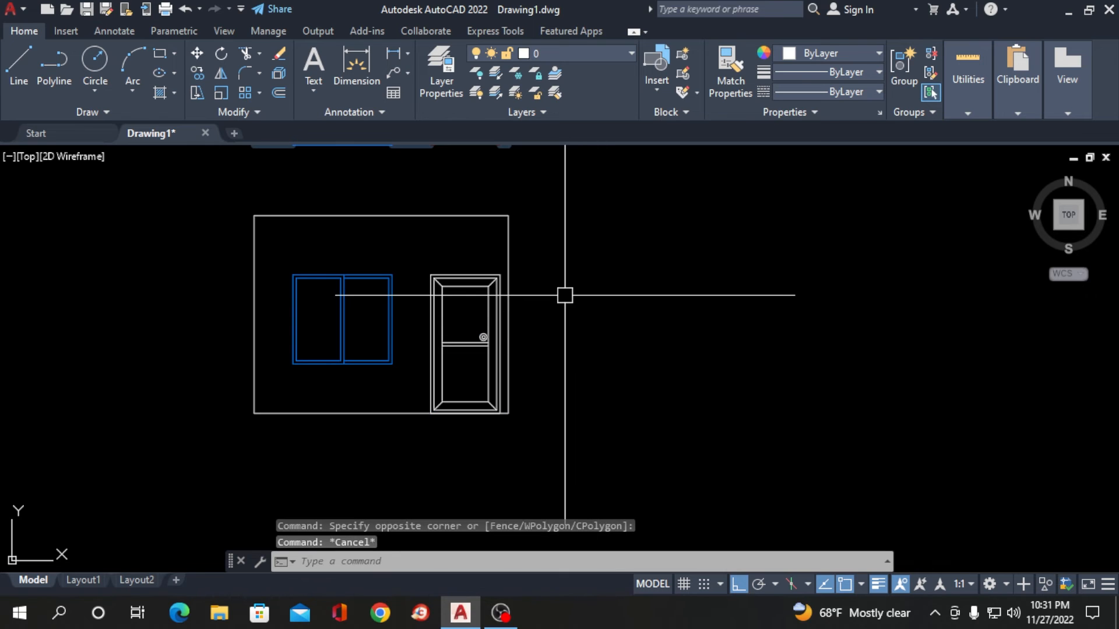
- Assign the complete panelled door with its knob in the elevation to the Door layer
{"action": "left_click", "coordinate": [415, 239]}
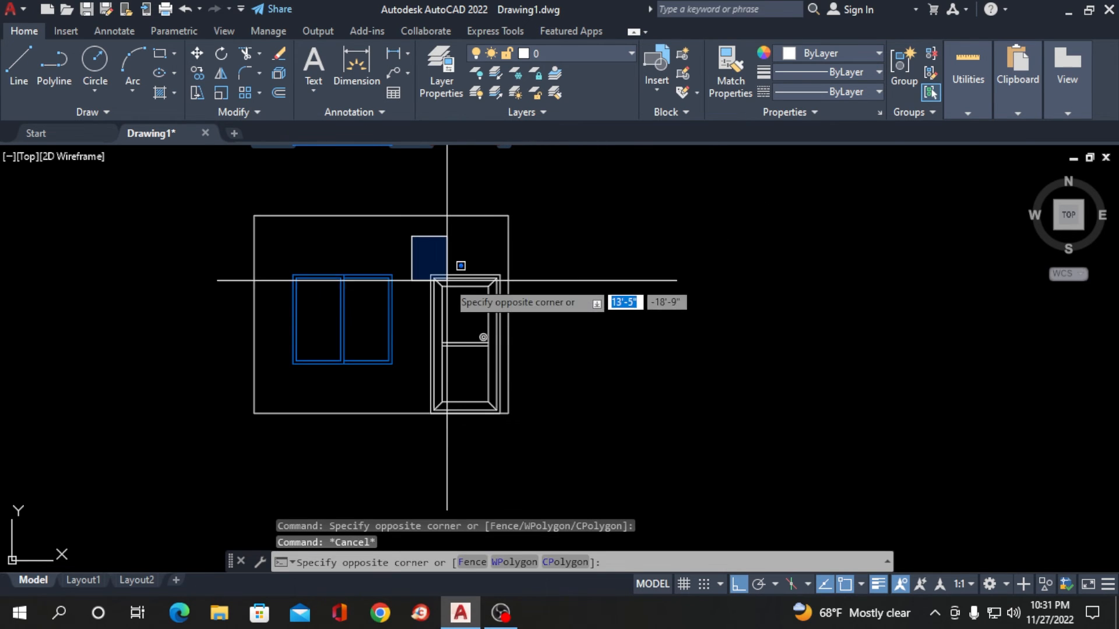
{"action": "left_click", "coordinate": [528, 405]}
{"action": "left_click", "coordinate": [602, 55]}
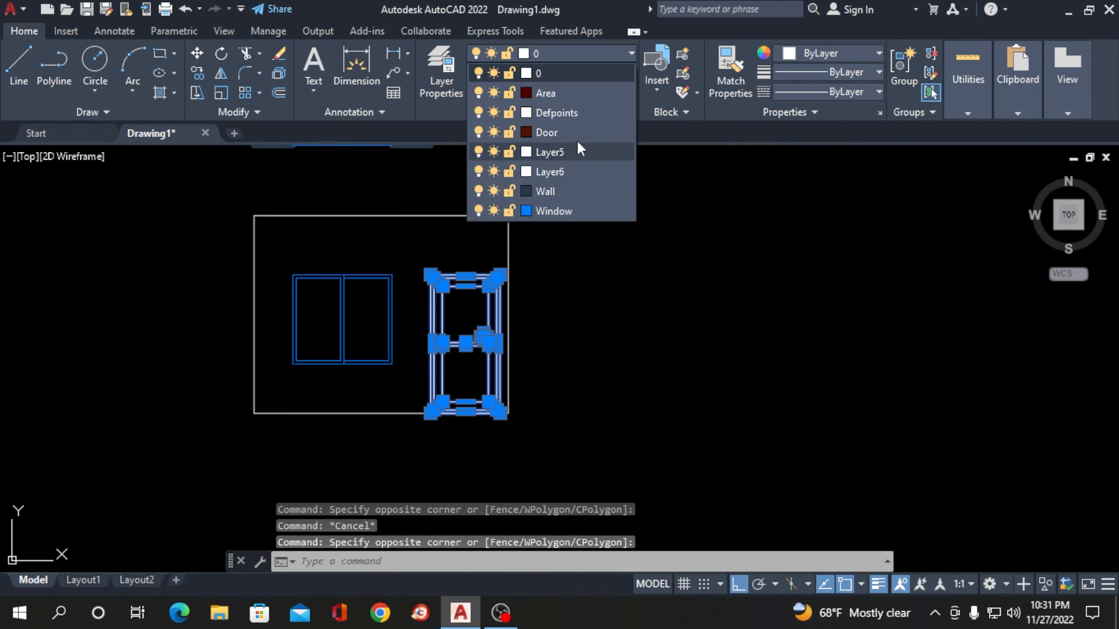
{"action": "left_click", "coordinate": [577, 132]}
{"action": "key", "text": "Escape"}
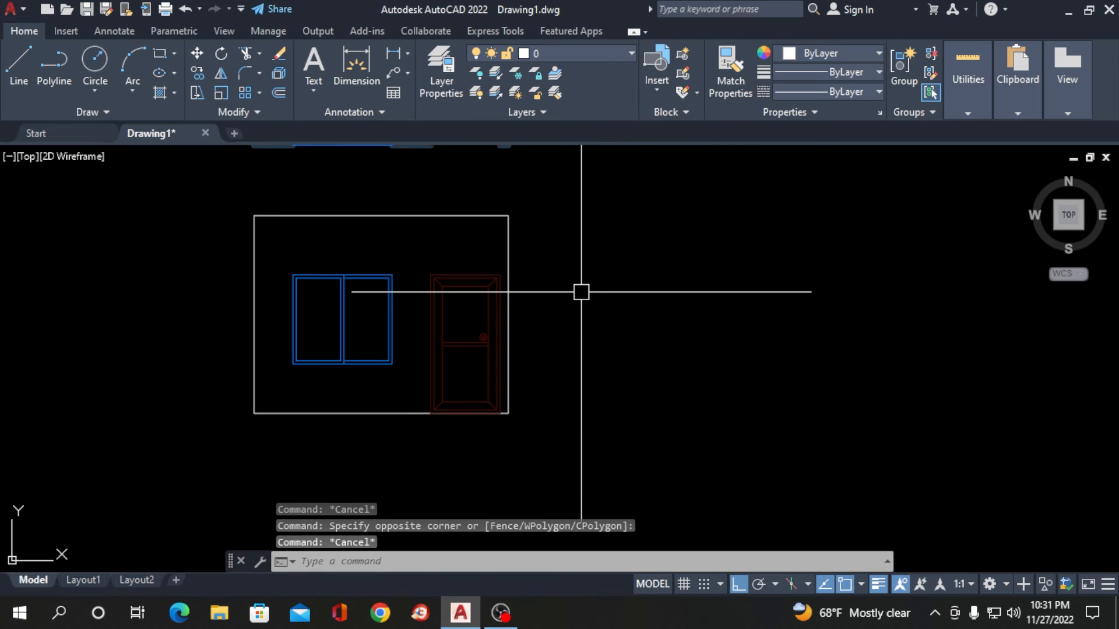
- Offset the elevation wall's top line 5" downward to form the underside of the roof slab
{"action": "scroll", "coordinate": [559, 245], "scroll_direction": "down", "scroll_amount": 2}
{"action": "scroll", "coordinate": [373, 338], "scroll_direction": "down", "scroll_amount": 2}
{"action": "scroll", "coordinate": [402, 288], "scroll_direction": "up", "scroll_amount": 4}
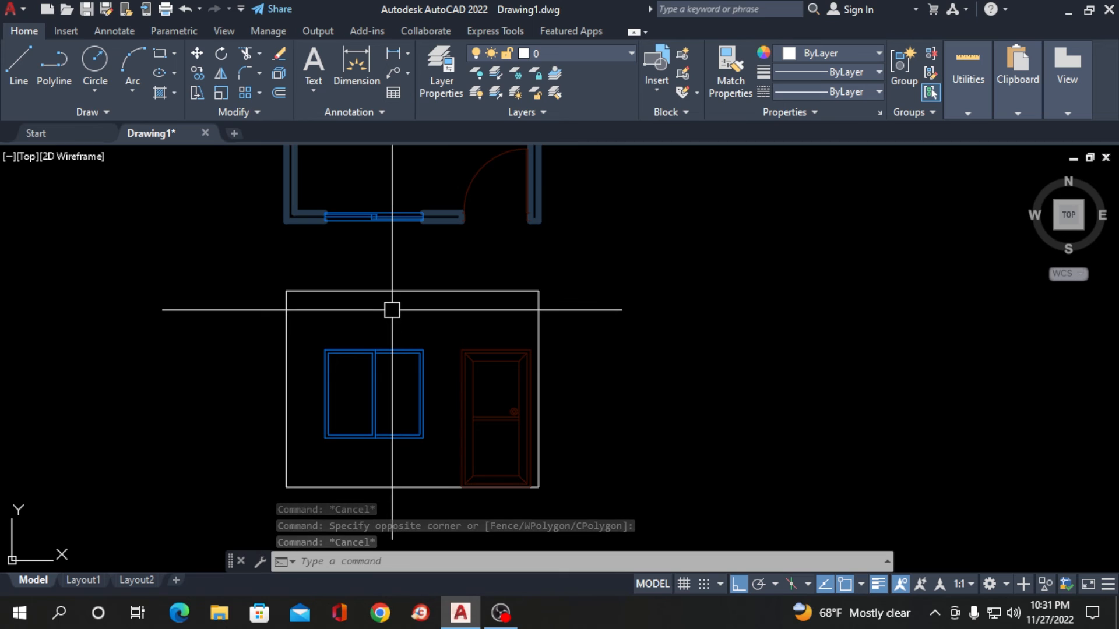
{"action": "key", "text": "Return"}
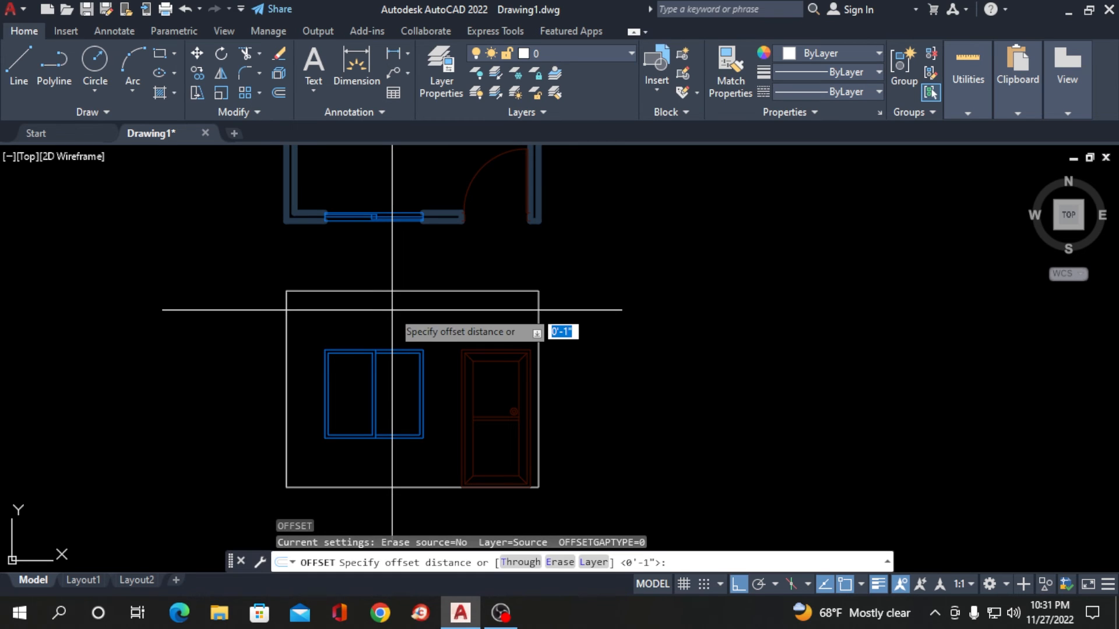
{"action": "type", "text": "5"}
{"action": "key", "text": "Return"}
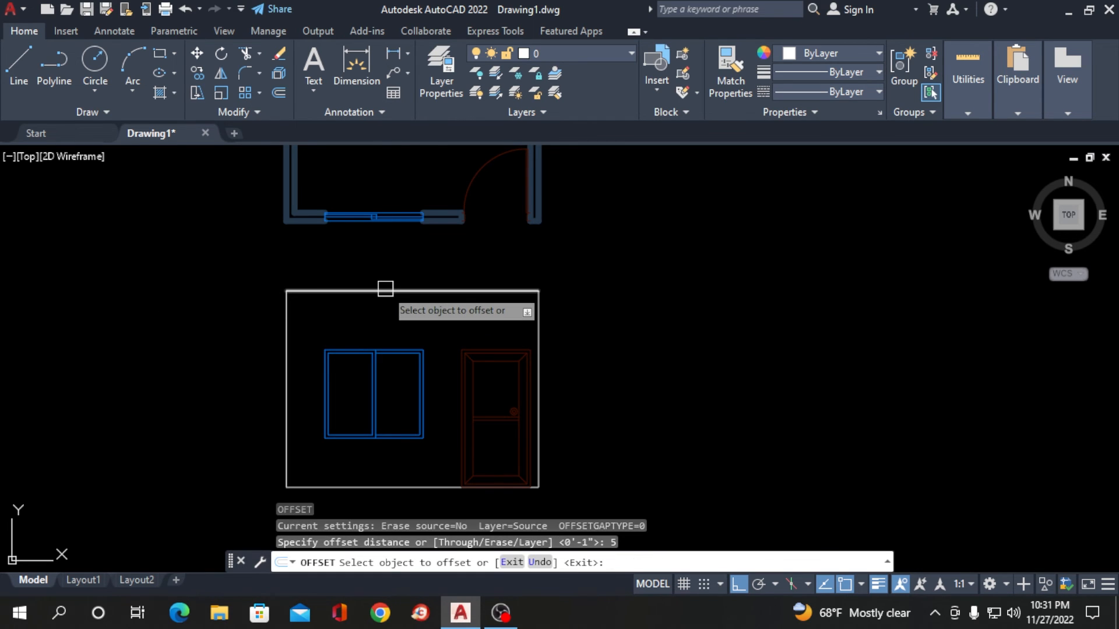
{"action": "left_click", "coordinate": [385, 290]}
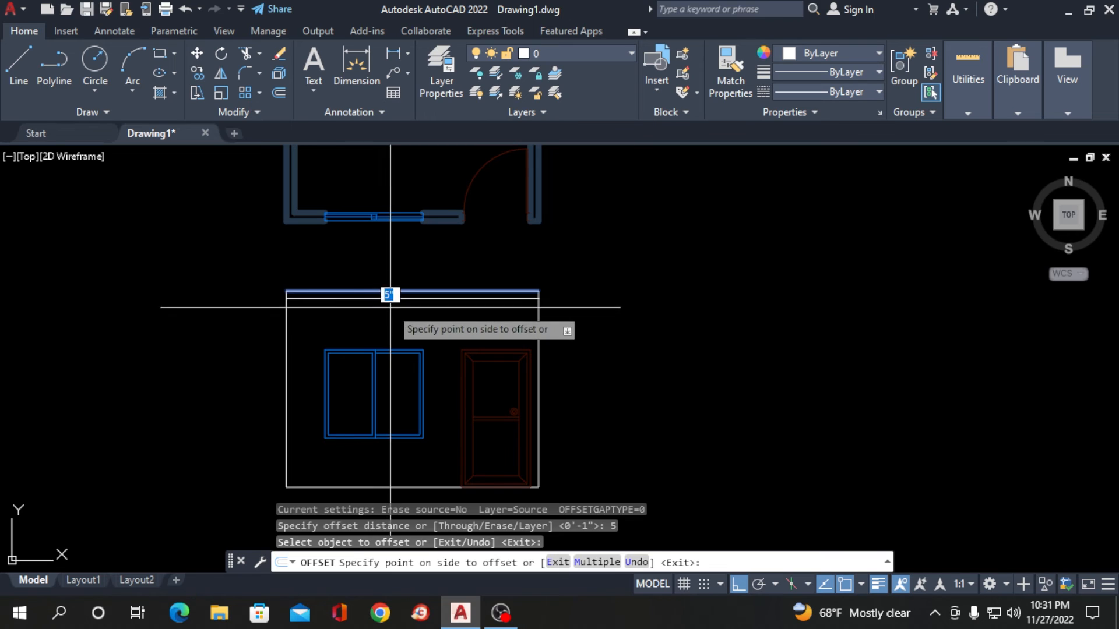
{"action": "left_click", "coordinate": [389, 303]}
{"action": "key", "text": "Return"}
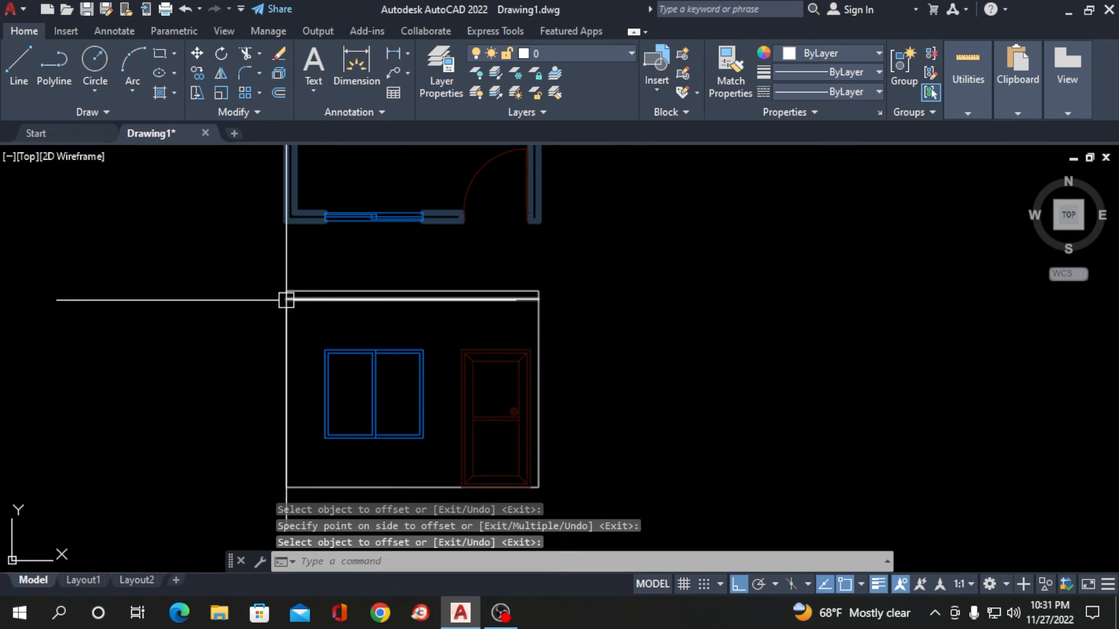
- Draw a short horizontal overhang line outward from the wall's upper-left corner
{"action": "scroll", "coordinate": [300, 303], "scroll_direction": "up", "scroll_amount": 2}
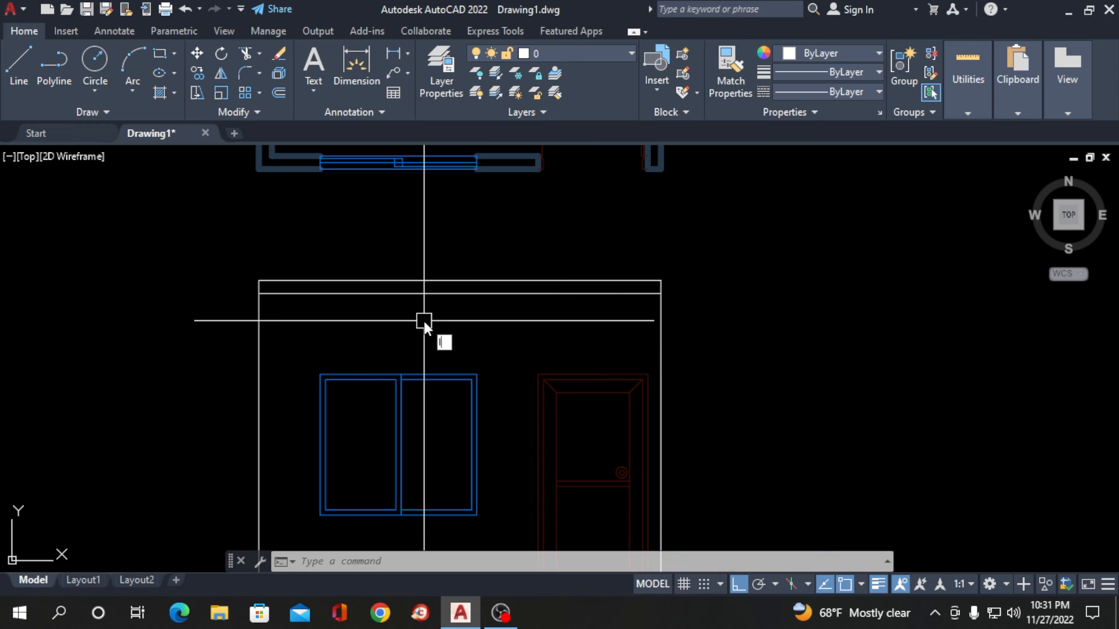
{"action": "type", "text": "l"}
{"action": "key", "text": "Return"}
{"action": "left_click", "coordinate": [259, 280]}
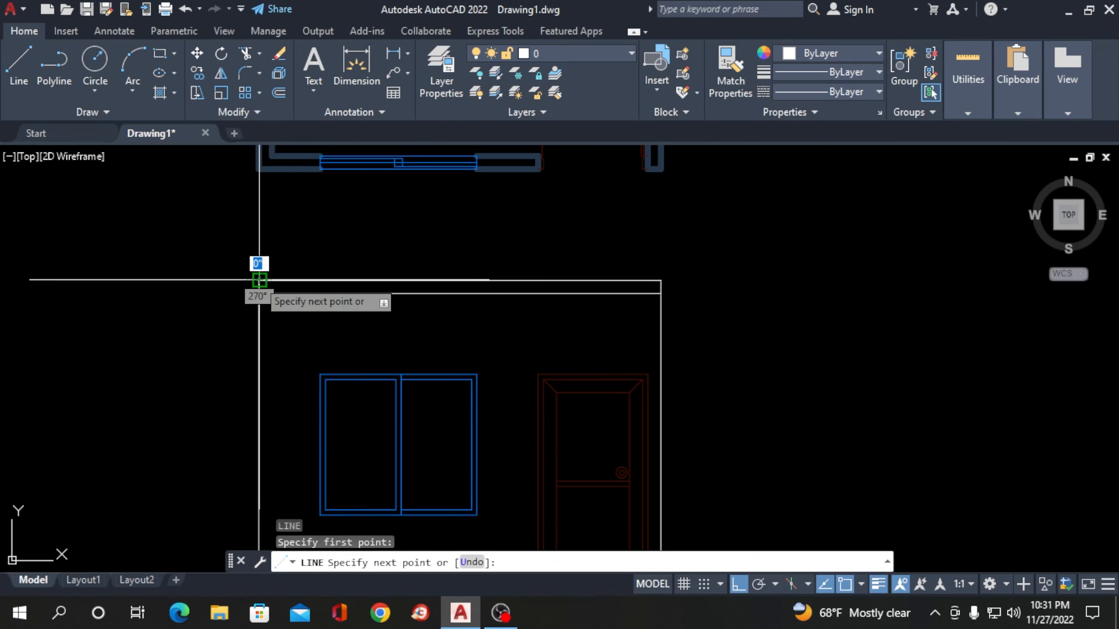
{"action": "left_click", "coordinate": [207, 278]}
{"action": "key", "text": "Return"}
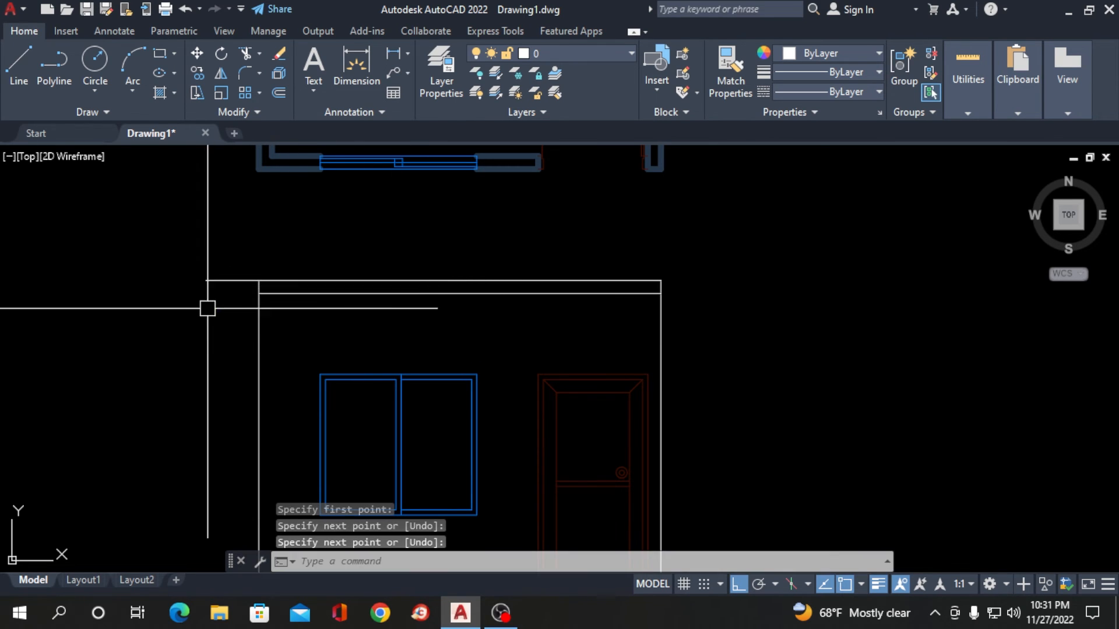
- Draw a horizontal overhang line about 1'-7" long outward from the wall's upper-right corner
{"action": "key", "text": "Return"}
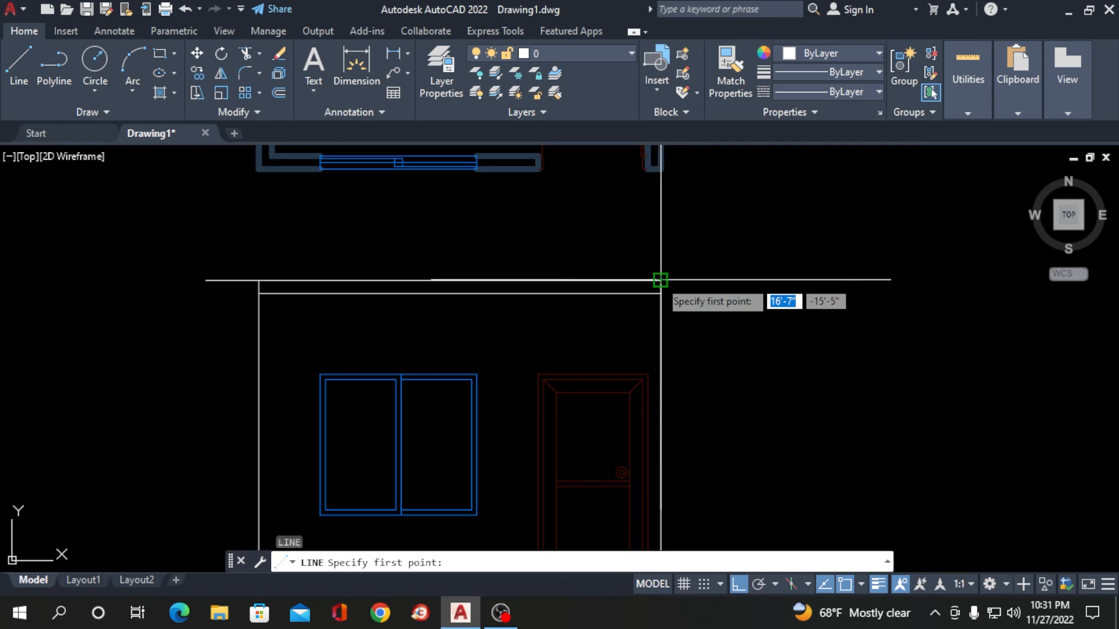
{"action": "left_click", "coordinate": [660, 280]}
{"action": "right_click", "coordinate": [746, 290]}
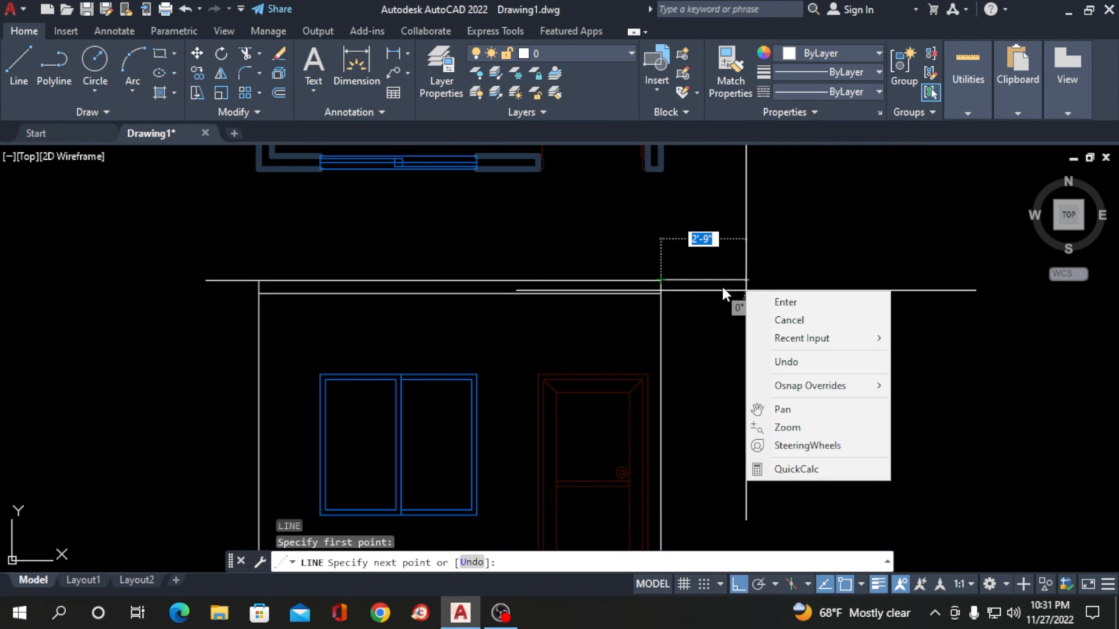
{"action": "left_click", "coordinate": [722, 287]}
{"action": "left_click", "coordinate": [714, 281]}
{"action": "key", "text": "Return"}
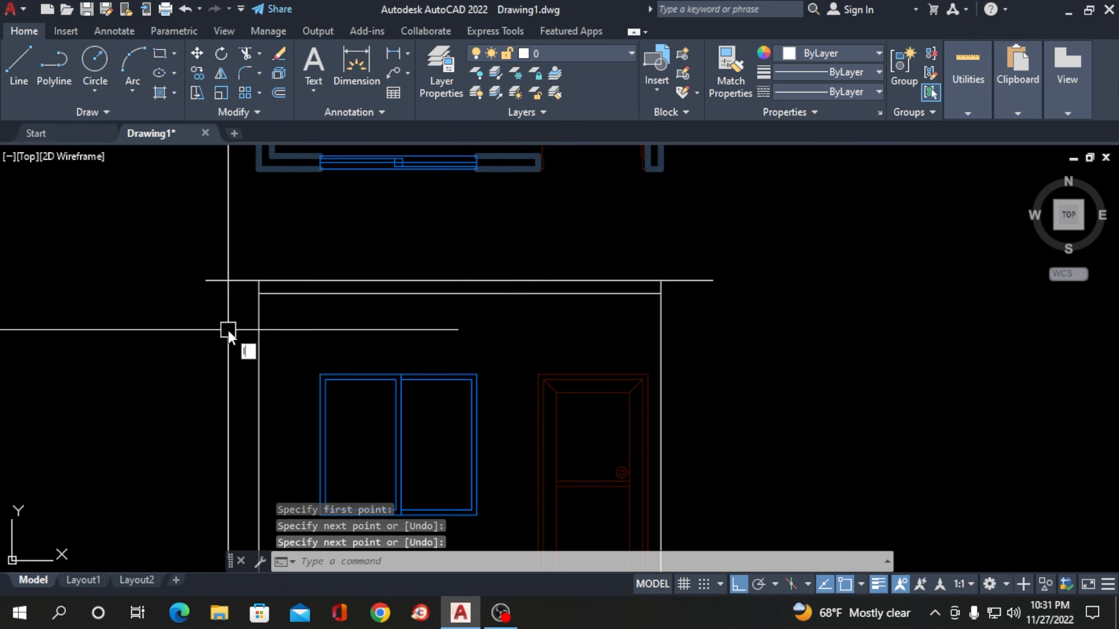
- Draw a short vertical line down from the outer end of the left overhang line, past the slab's underside level
{"action": "key", "text": "Return"}
{"action": "left_click", "coordinate": [206, 280]}
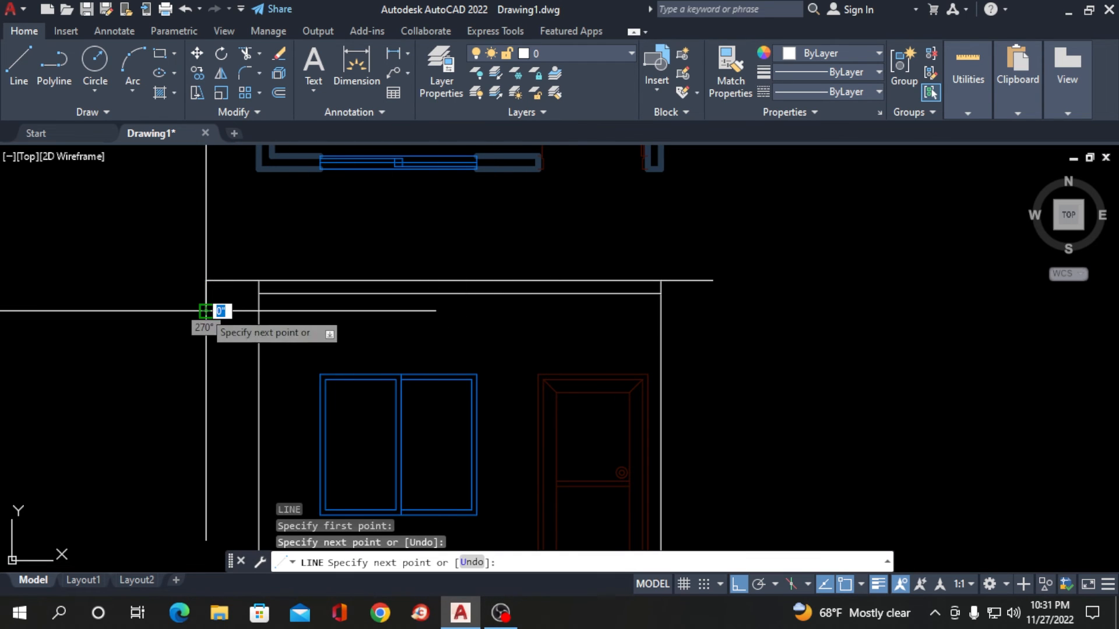
{"action": "left_click", "coordinate": [206, 310]}
{"action": "key", "text": "Return"}
{"action": "key", "text": "Return"}
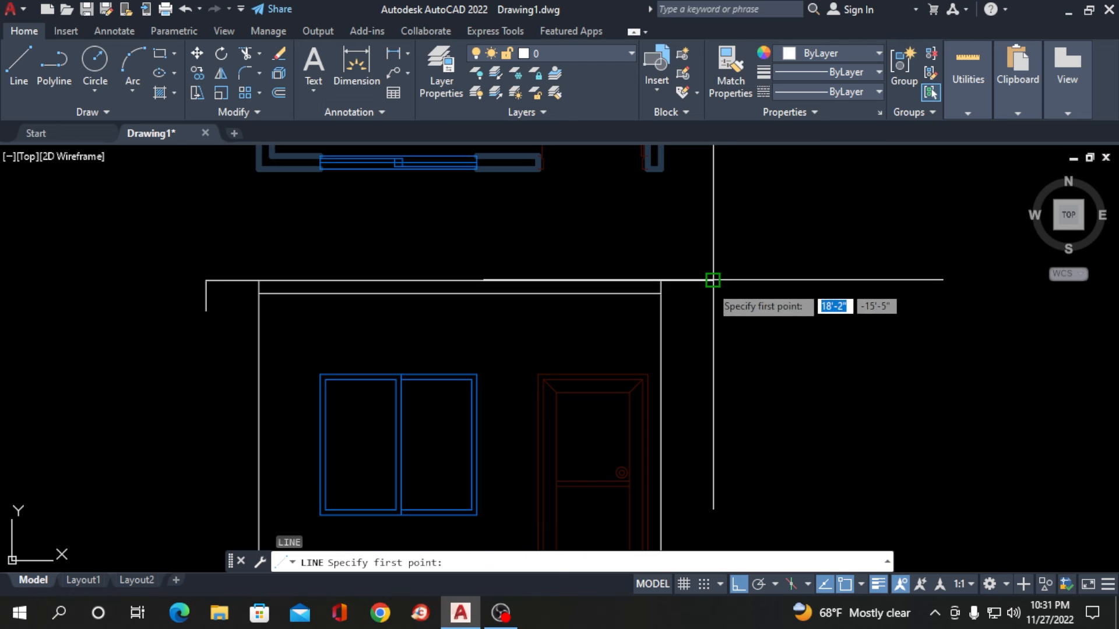
{"action": "left_click", "coordinate": [713, 280]}
{"action": "key", "text": "Return"}
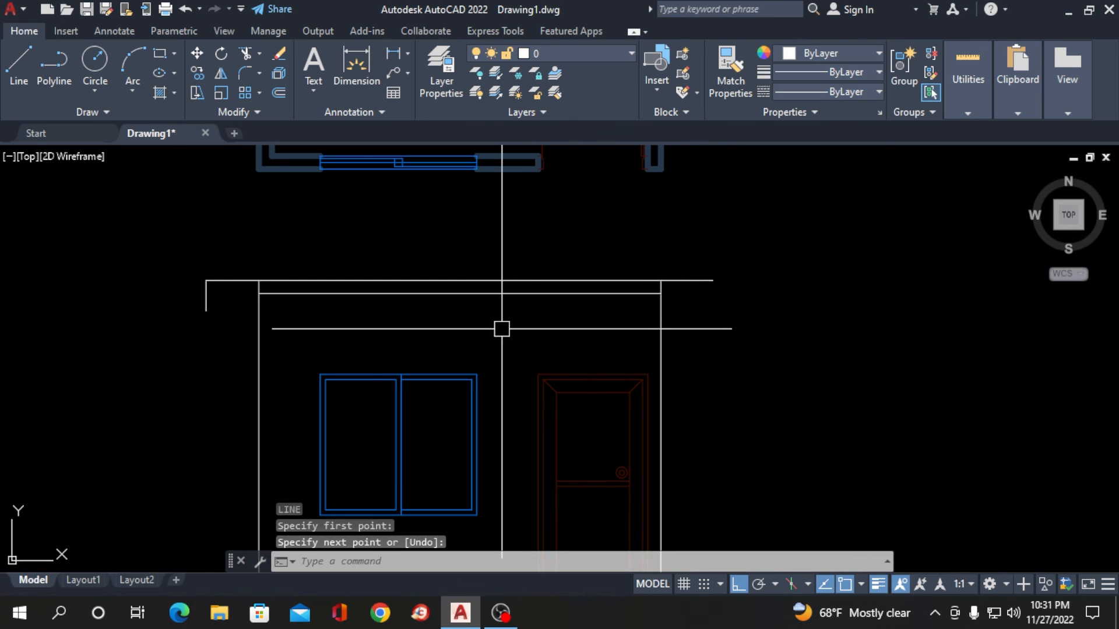
- Extend the slab's underside line to the vertical line at the left overhang's end
{"action": "type", "text": "ex"}
{"action": "key", "text": "Return"}
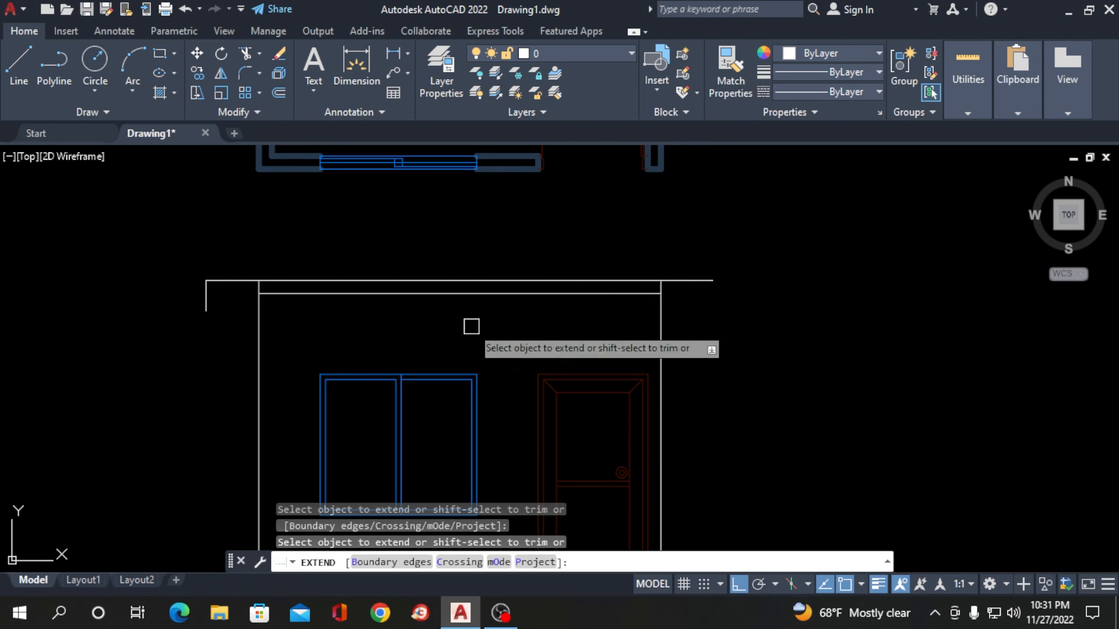
{"action": "left_click", "coordinate": [279, 294]}
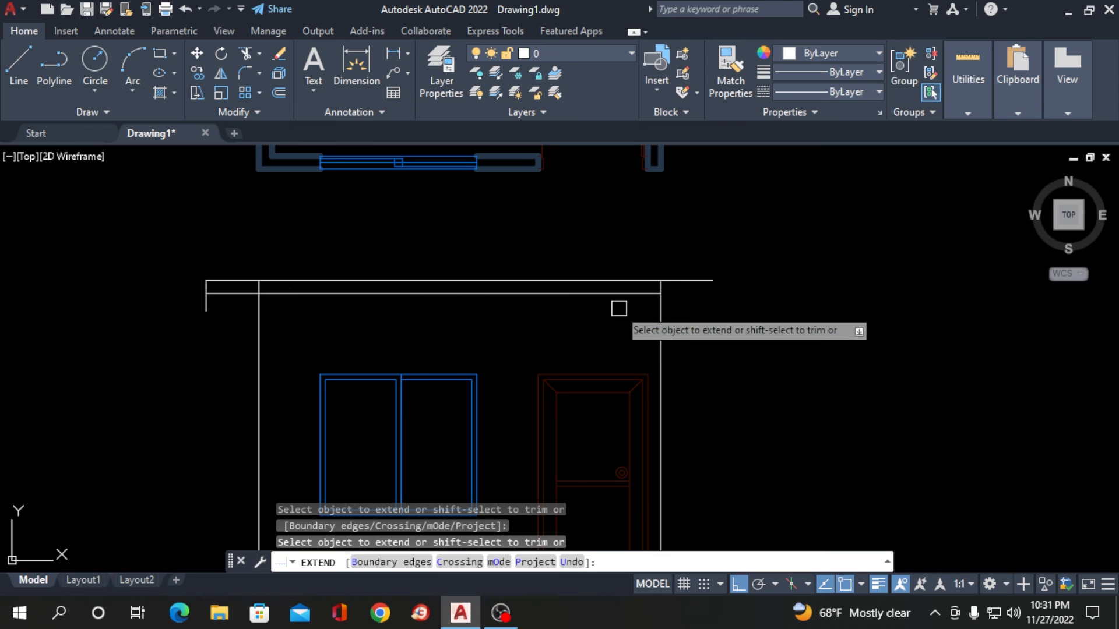
- Try to extend the slab's underside line beyond the wall's right edge
{"action": "scroll", "coordinate": [650, 295], "scroll_direction": "up", "scroll_amount": 2}
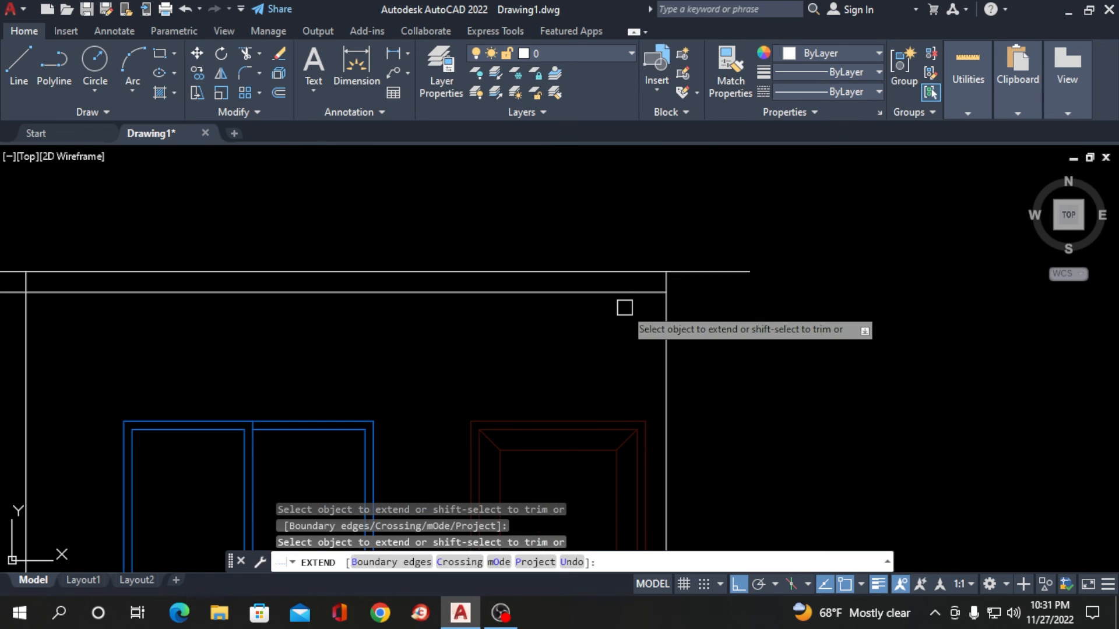
{"action": "key", "text": "Return"}
{"action": "key", "text": "Return"}
{"action": "left_click", "coordinate": [641, 296]}
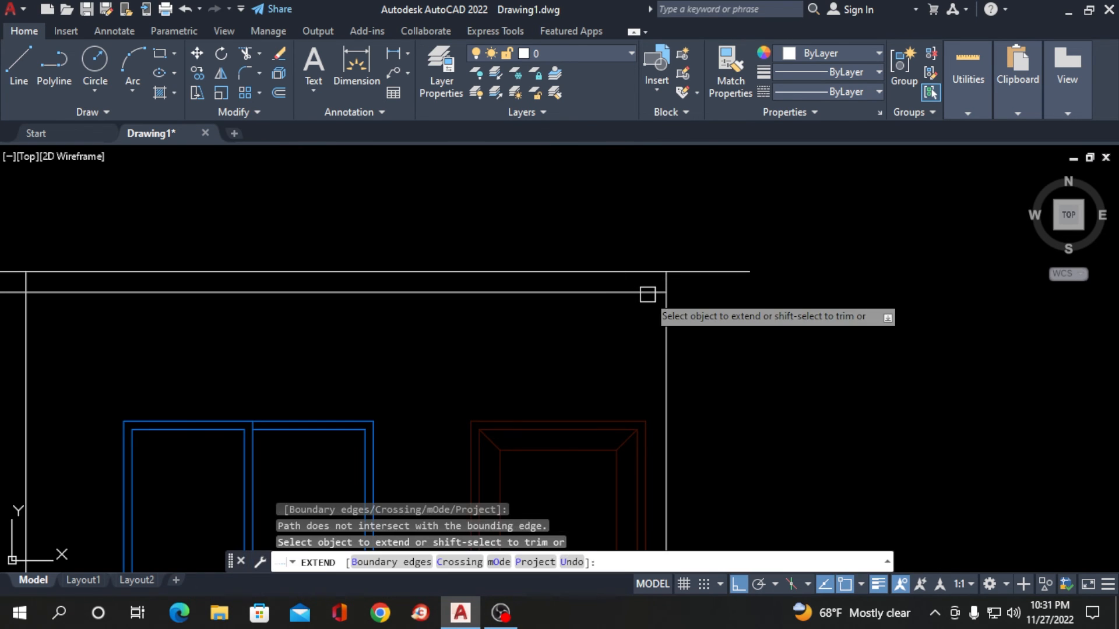
{"action": "key", "text": "Return"}
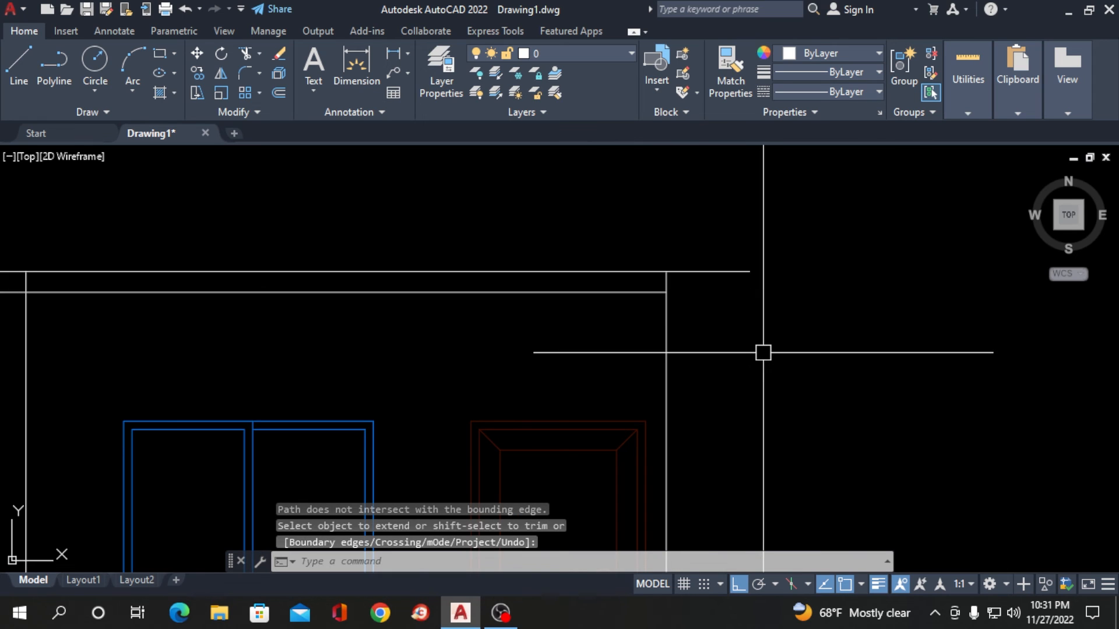
- Draw a short vertical line down from the right overhang's outer end and extend the slab's underside line to it
{"action": "type", "text": "l"}
{"action": "key", "text": "Return"}
{"action": "left_click", "coordinate": [749, 272]}
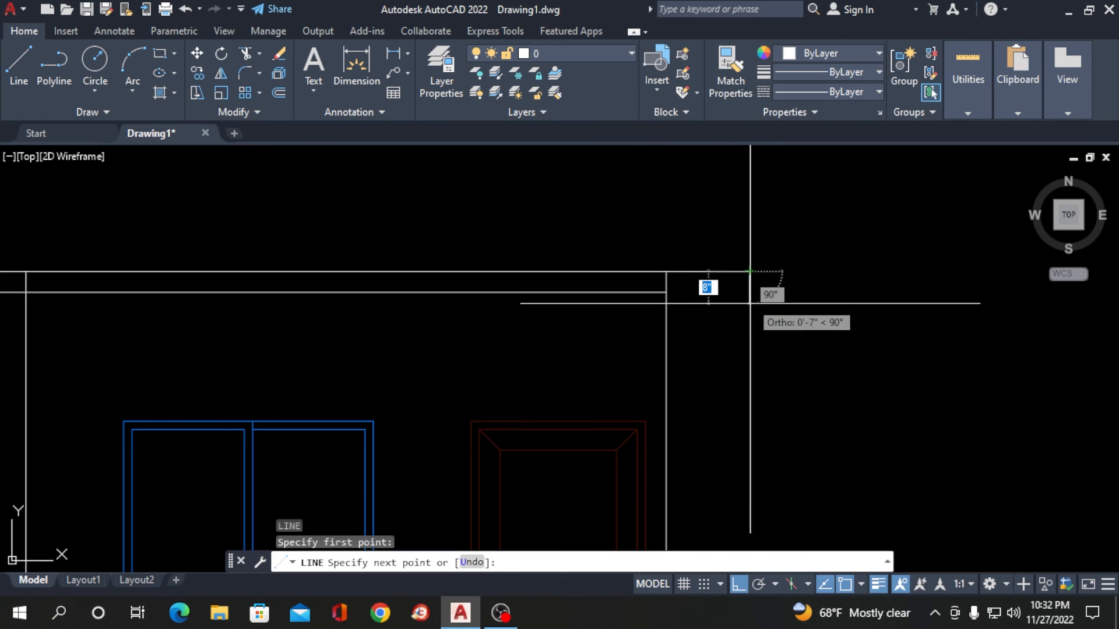
{"action": "left_click", "coordinate": [749, 337]}
{"action": "key", "text": "Return"}
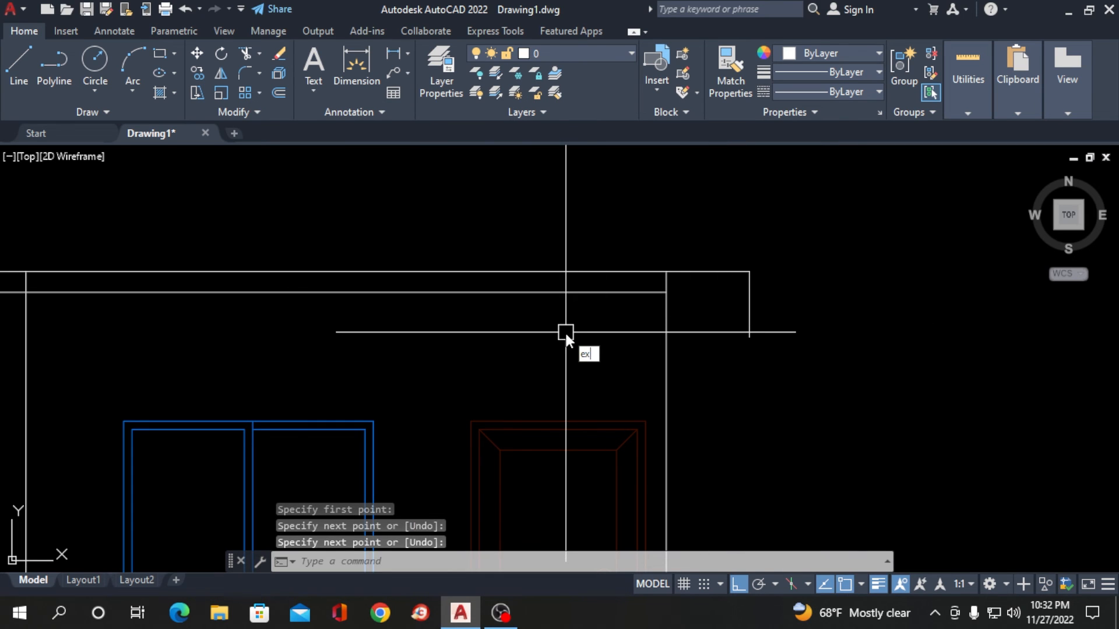
{"action": "key", "text": "Return"}
{"action": "key", "text": "Return"}
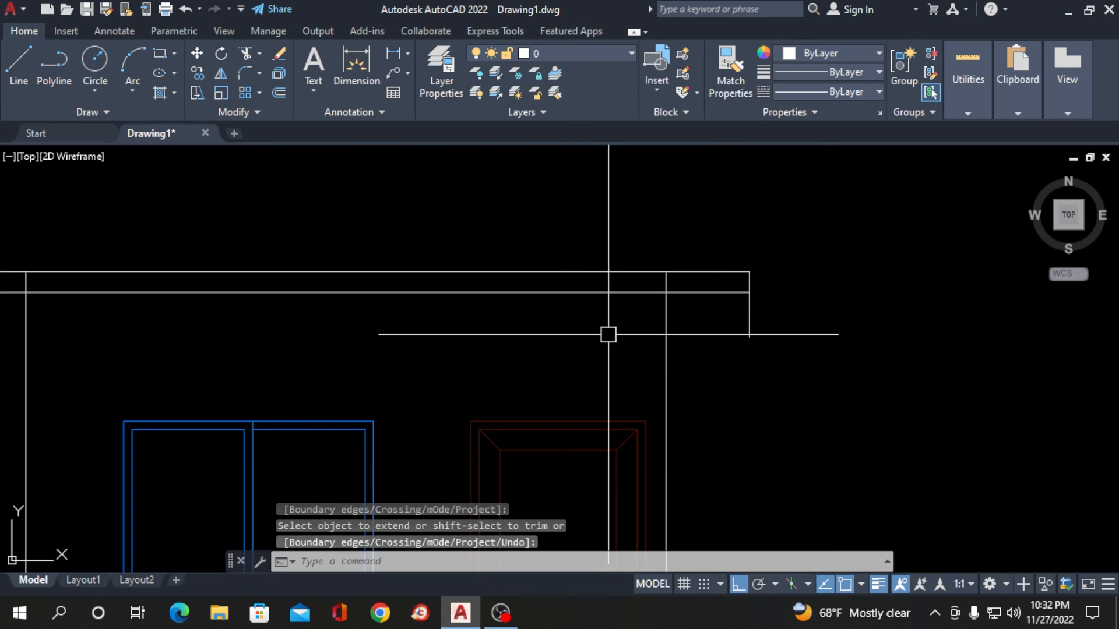
- Trim the parts of both overhang end lines that project below the roof slab's underside
{"action": "type", "text": "tr"}
{"action": "key", "text": "Return"}
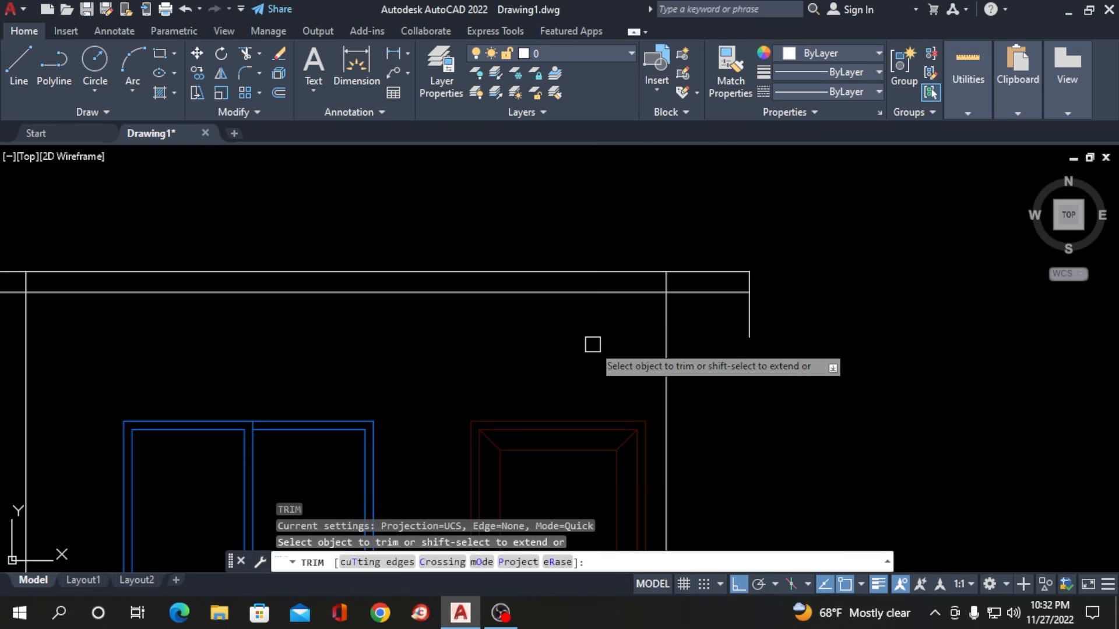
{"action": "left_click", "coordinate": [740, 326]}
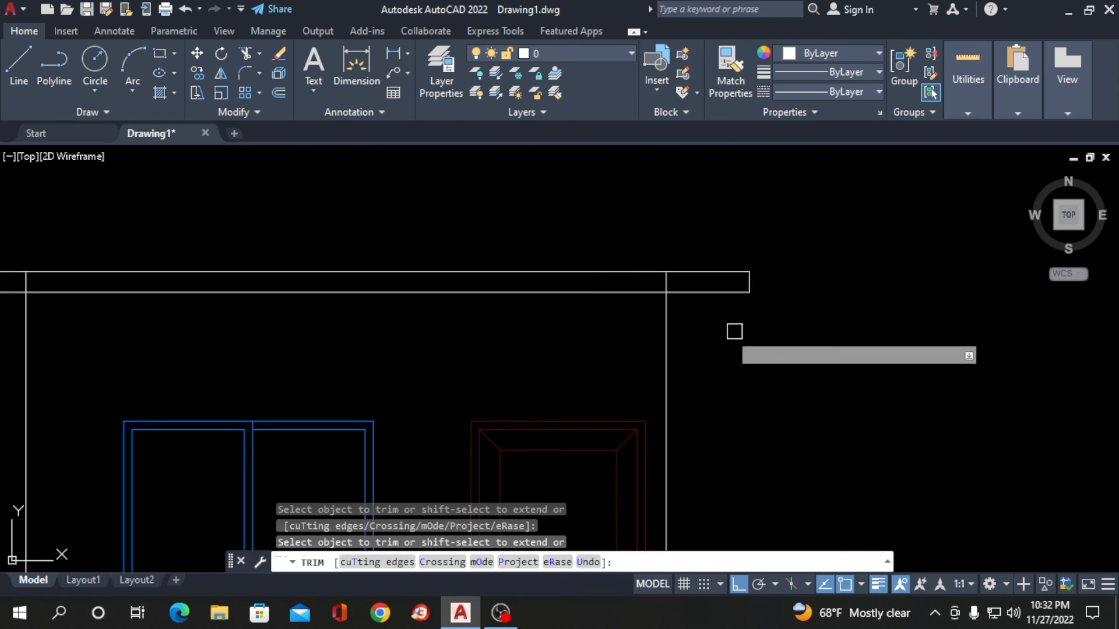
{"action": "scroll", "coordinate": [738, 330], "scroll_direction": "down", "scroll_amount": 4}
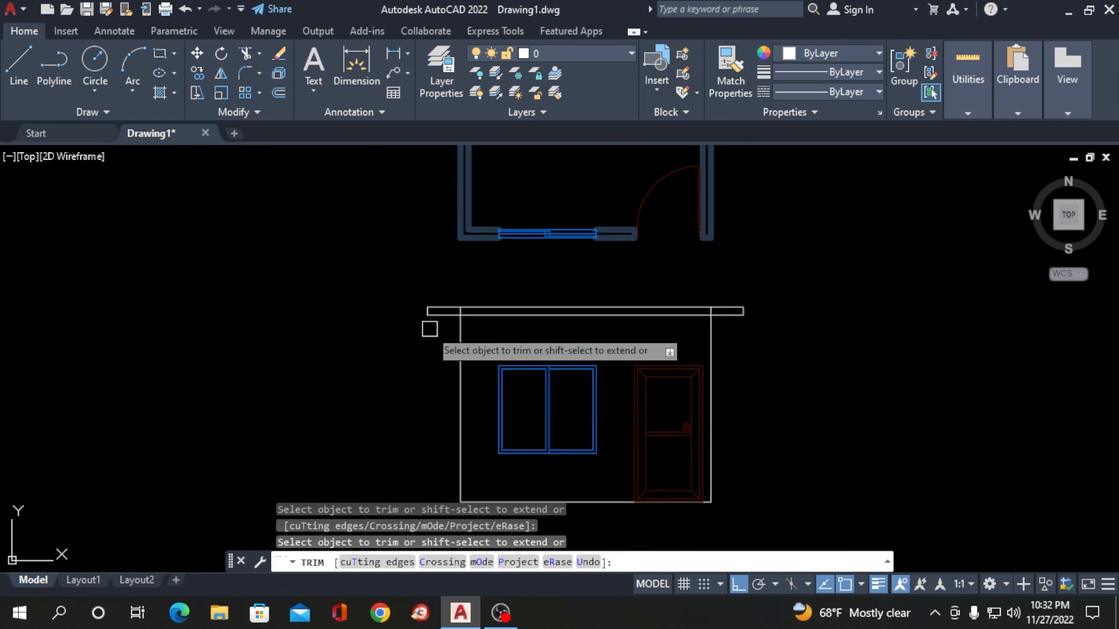
{"action": "key", "text": "Escape"}
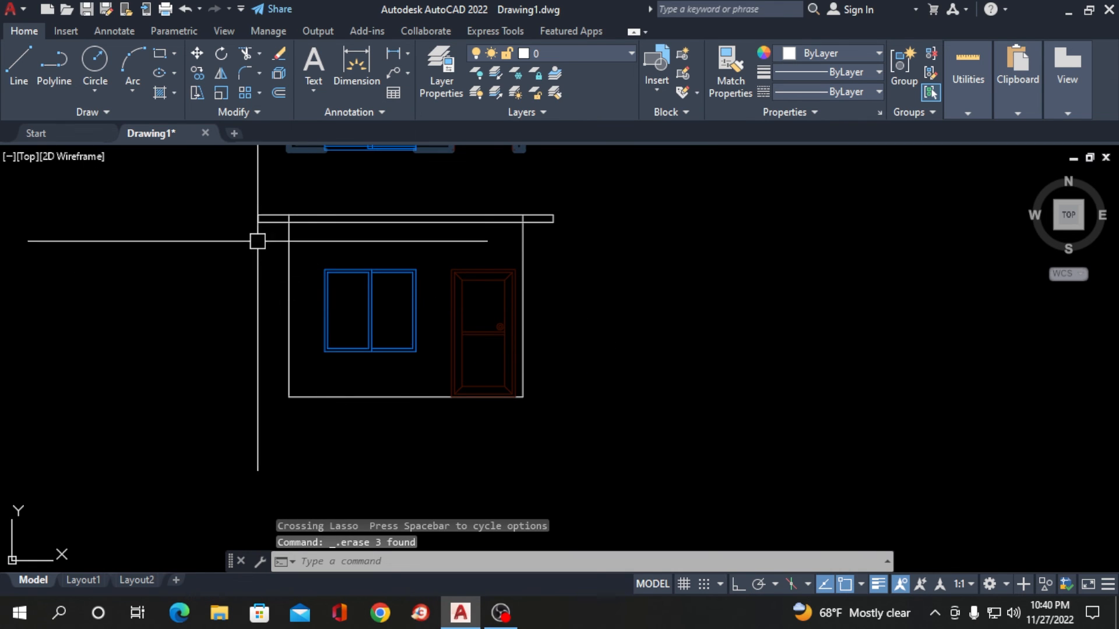
{"action": "scroll", "coordinate": [362, 355], "scroll_direction": "down", "scroll_amount": 5}
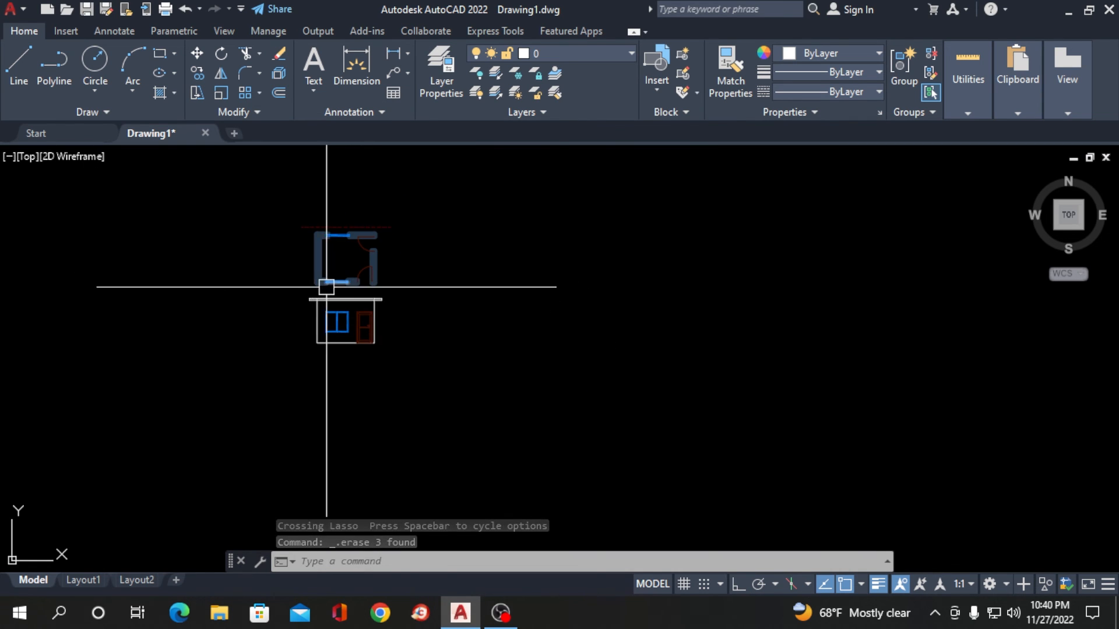
- Assign the front elevation's wall outline and the long roof slab lines to the Wall layer
{"action": "scroll", "coordinate": [367, 270], "scroll_direction": "up", "scroll_amount": 6}
{"action": "scroll", "coordinate": [544, 335], "scroll_direction": "down", "scroll_amount": 2}
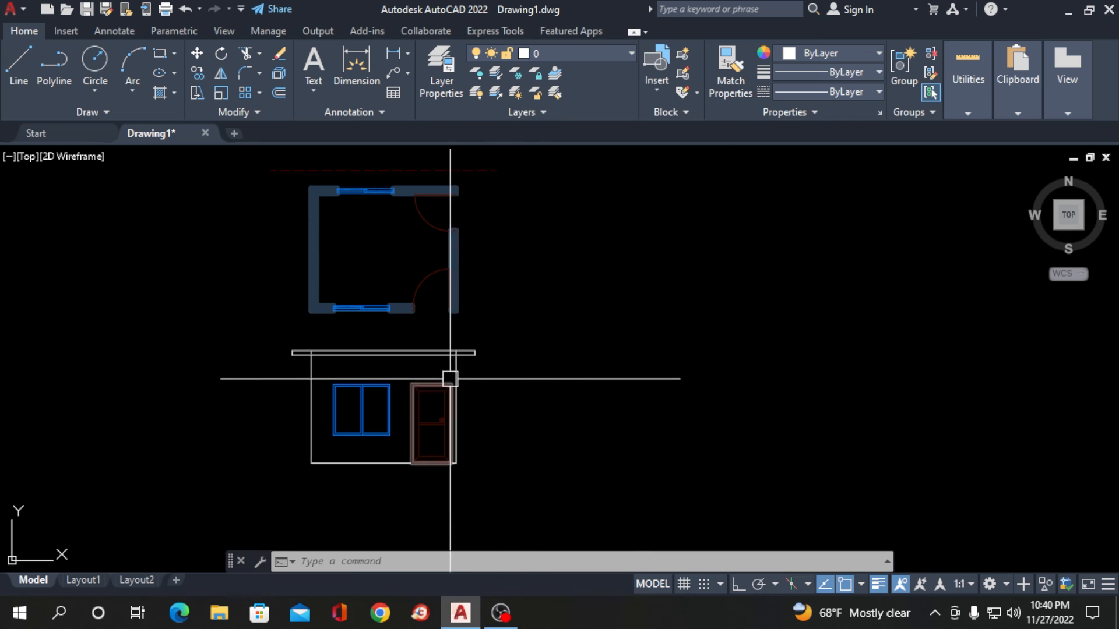
{"action": "scroll", "coordinate": [450, 379], "scroll_direction": "up", "scroll_amount": 4}
{"action": "scroll", "coordinate": [453, 362], "scroll_direction": "down", "scroll_amount": 3}
{"action": "scroll", "coordinate": [379, 352], "scroll_direction": "up", "scroll_amount": 1}
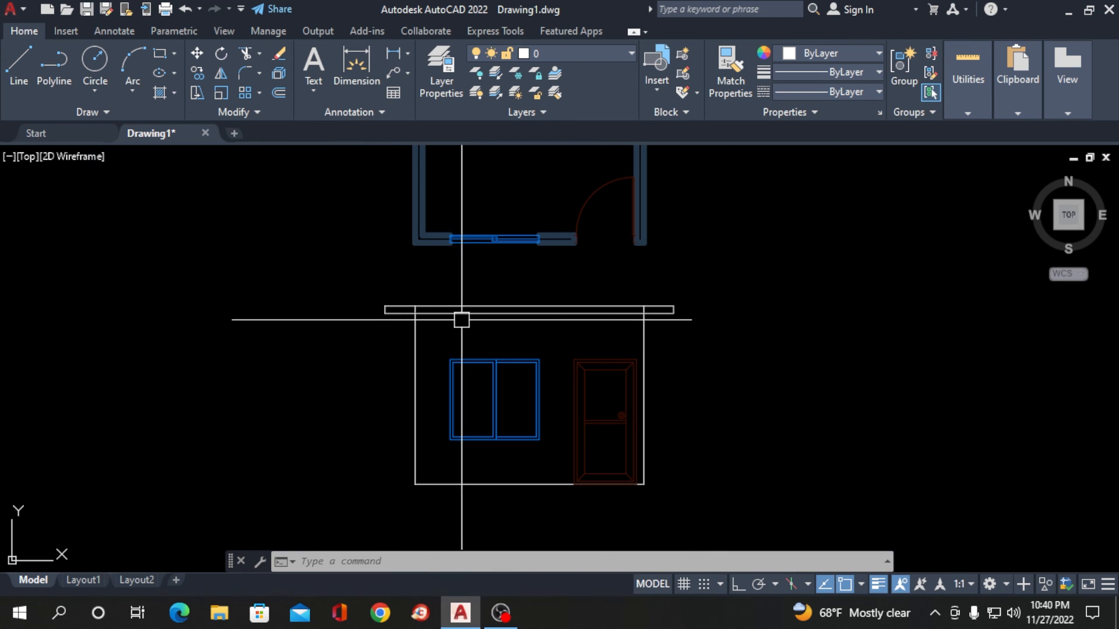
{"action": "left_click", "coordinate": [499, 270]}
{"action": "left_click", "coordinate": [361, 364]}
{"action": "mouse_move", "coordinate": [676, 350]}
{"action": "left_mouse_down"}
{"action": "mouse_move", "coordinate": [632, 369]}
{"action": "mouse_move", "coordinate": [545, 333]}
{"action": "mouse_move", "coordinate": [594, 327]}
{"action": "left_mouse_up"}
{"action": "left_click", "coordinate": [547, 464]}
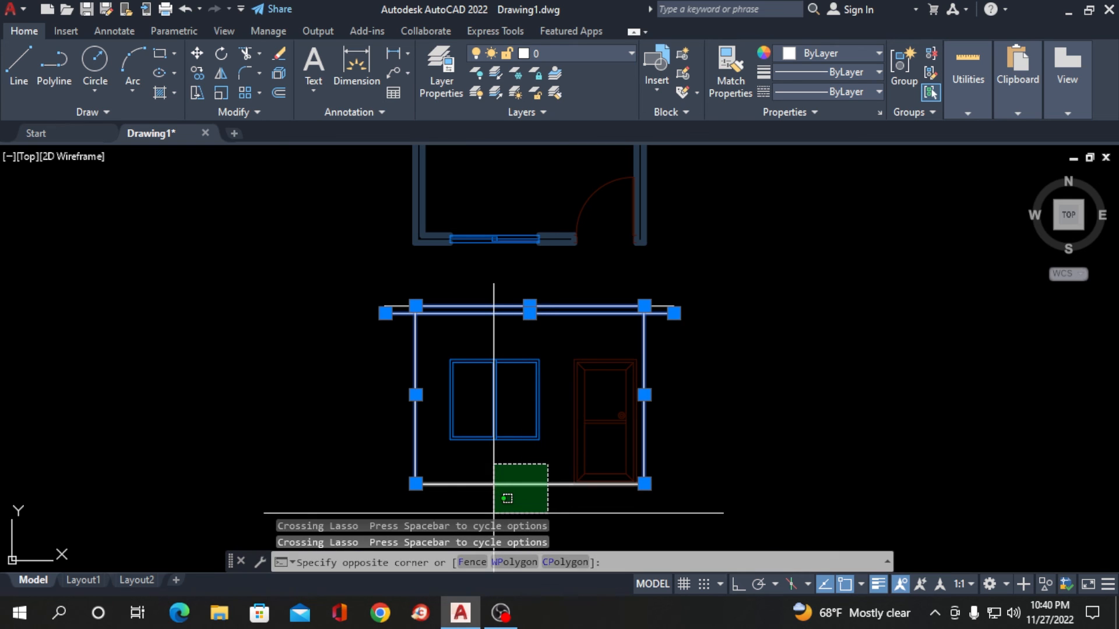
{"action": "left_click", "coordinate": [506, 500]}
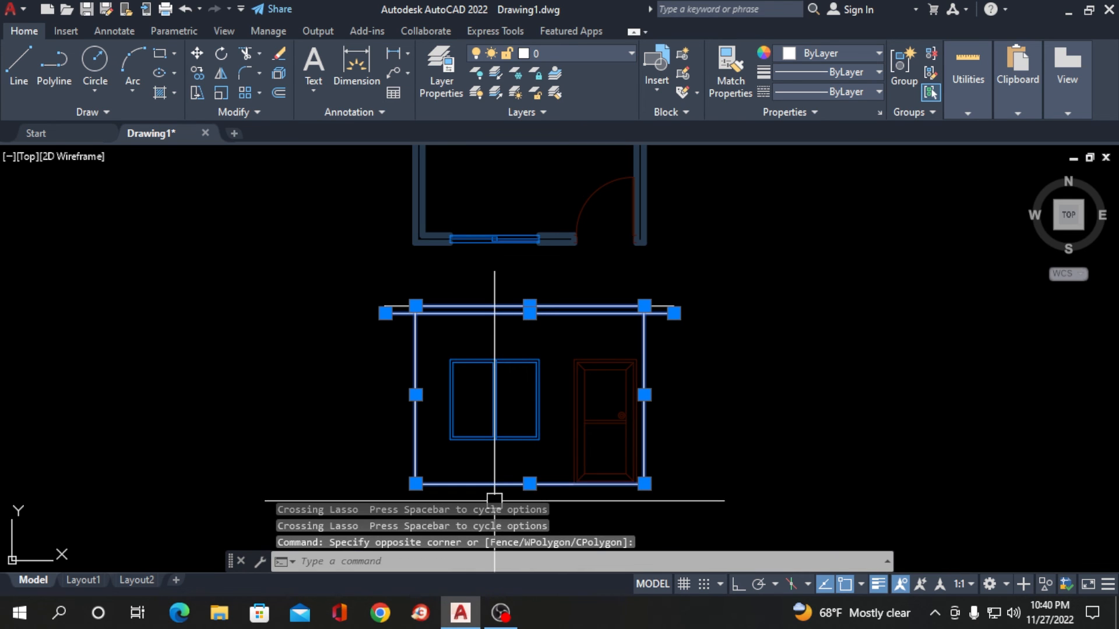
{"action": "left_click", "coordinate": [599, 56]}
{"action": "left_click", "coordinate": [569, 190]}
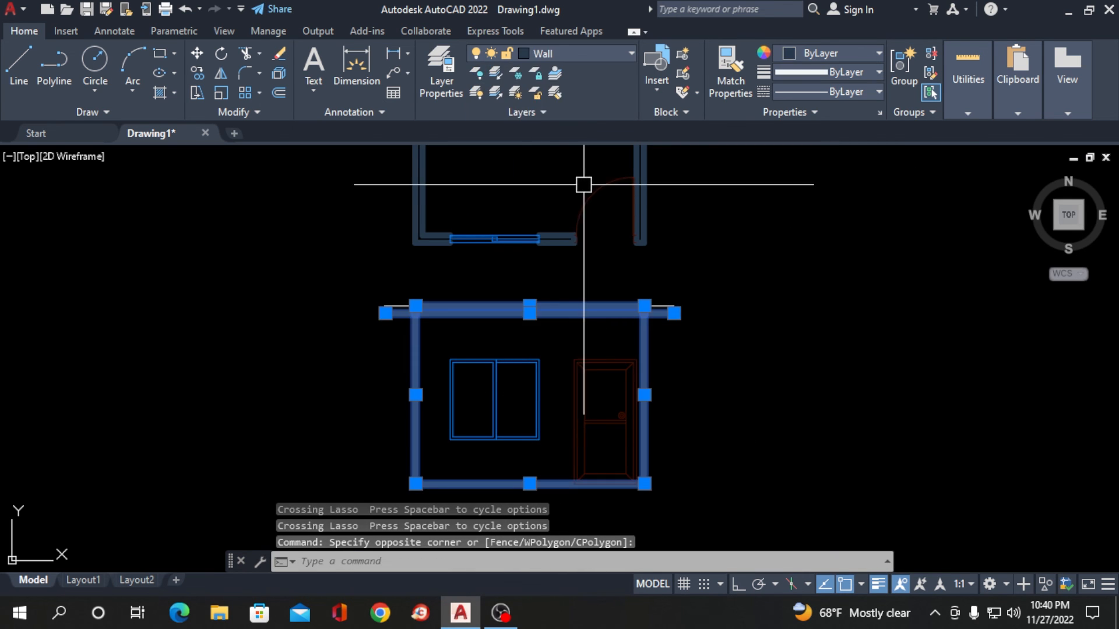
- Add the short top and end lines of both roof overhangs to the selection and assign them to the Wall layer
{"action": "scroll", "coordinate": [394, 302], "scroll_direction": "up", "scroll_amount": 6}
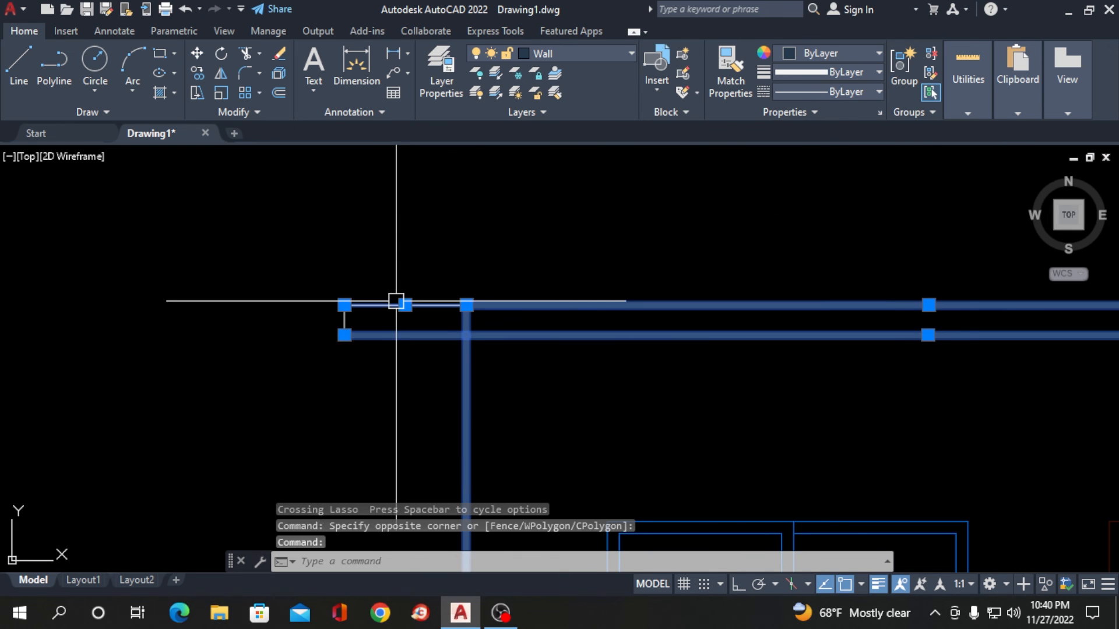
{"action": "scroll", "coordinate": [105, 280], "scroll_direction": "down", "scroll_amount": 2}
{"action": "scroll", "coordinate": [644, 303], "scroll_direction": "up", "scroll_amount": 3}
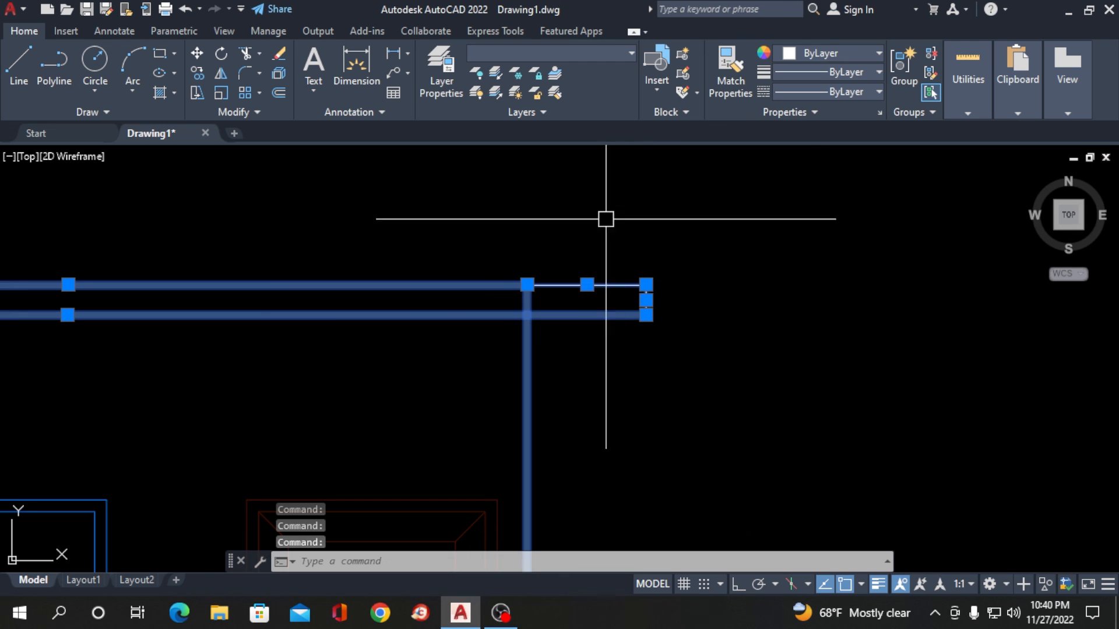
{"action": "left_click", "coordinate": [582, 56]}
{"action": "left_click", "coordinate": [536, 192]}
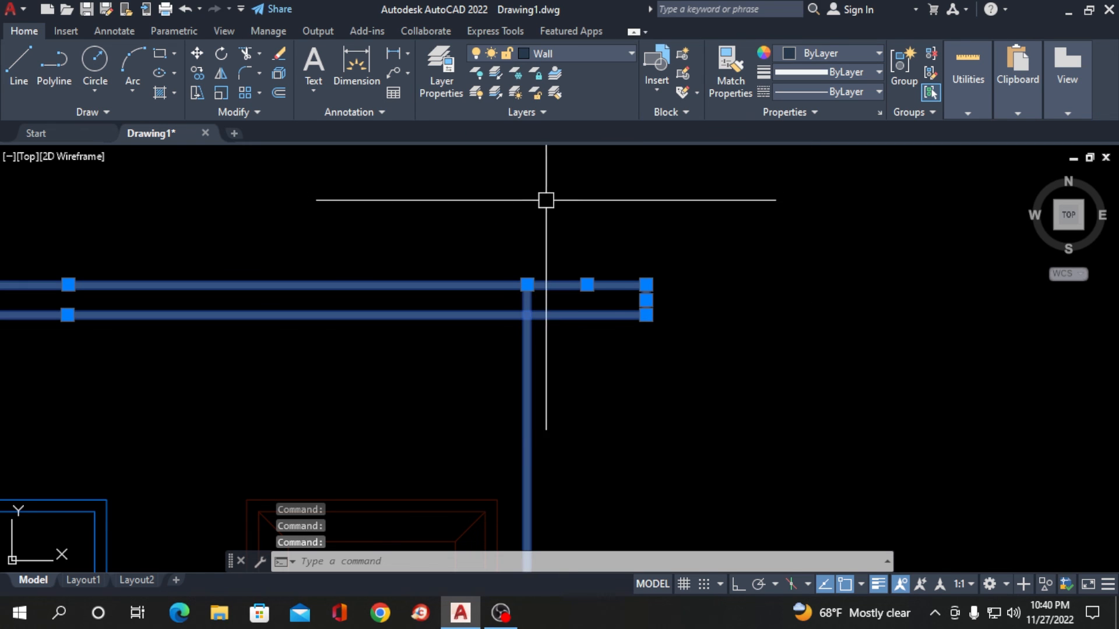
{"action": "key", "text": "Escape"}
- Examine the front elevation below the floor plan, checking the roof slab, wall outline, window and door
{"action": "scroll", "coordinate": [519, 223], "scroll_direction": "down", "scroll_amount": 5}
{"action": "scroll", "coordinate": [268, 357], "scroll_direction": "up", "scroll_amount": 2}
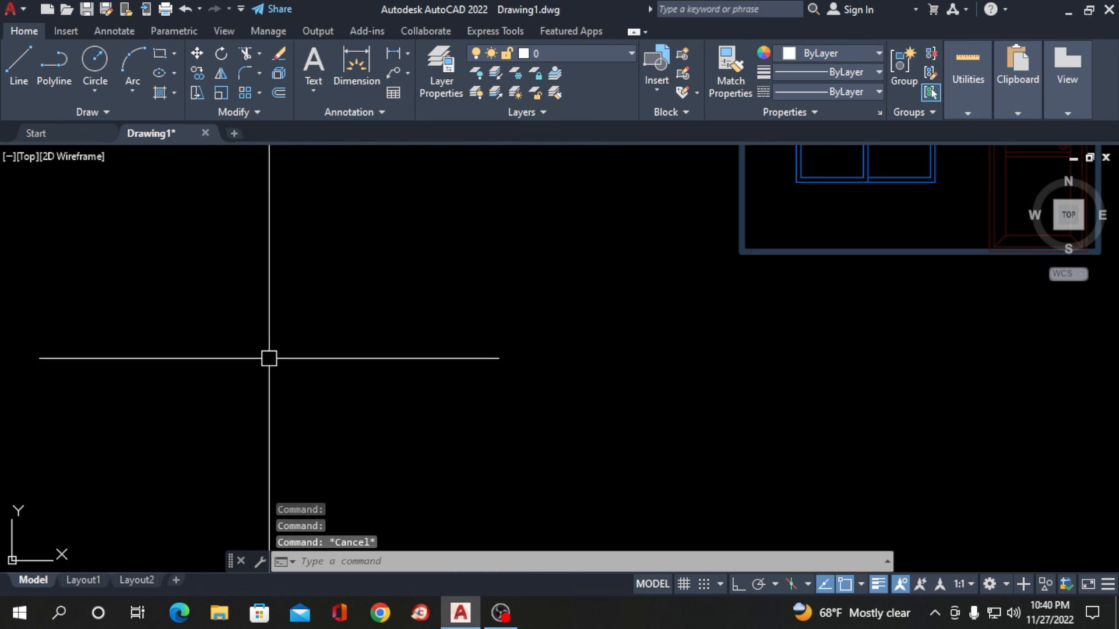
{"action": "scroll", "coordinate": [276, 359], "scroll_direction": "down", "scroll_amount": 2}
{"action": "scroll", "coordinate": [364, 348], "scroll_direction": "down", "scroll_amount": 2}
{"action": "scroll", "coordinate": [435, 206], "scroll_direction": "up", "scroll_amount": 4}
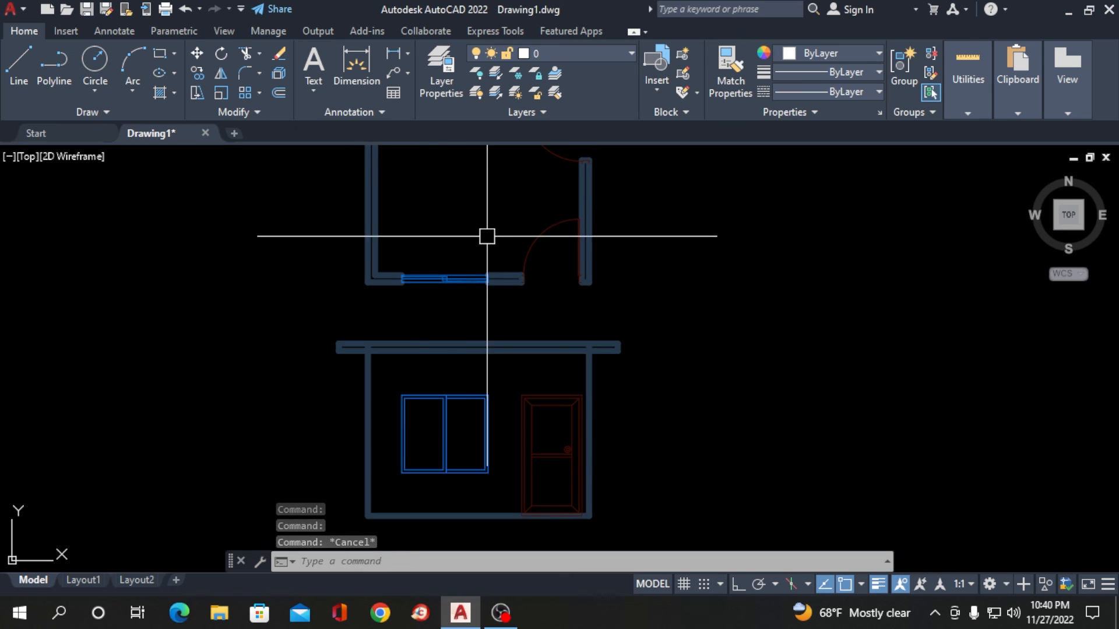
{"action": "scroll", "coordinate": [487, 234], "scroll_direction": "down", "scroll_amount": 2}
{"action": "scroll", "coordinate": [527, 380], "scroll_direction": "up", "scroll_amount": 2}
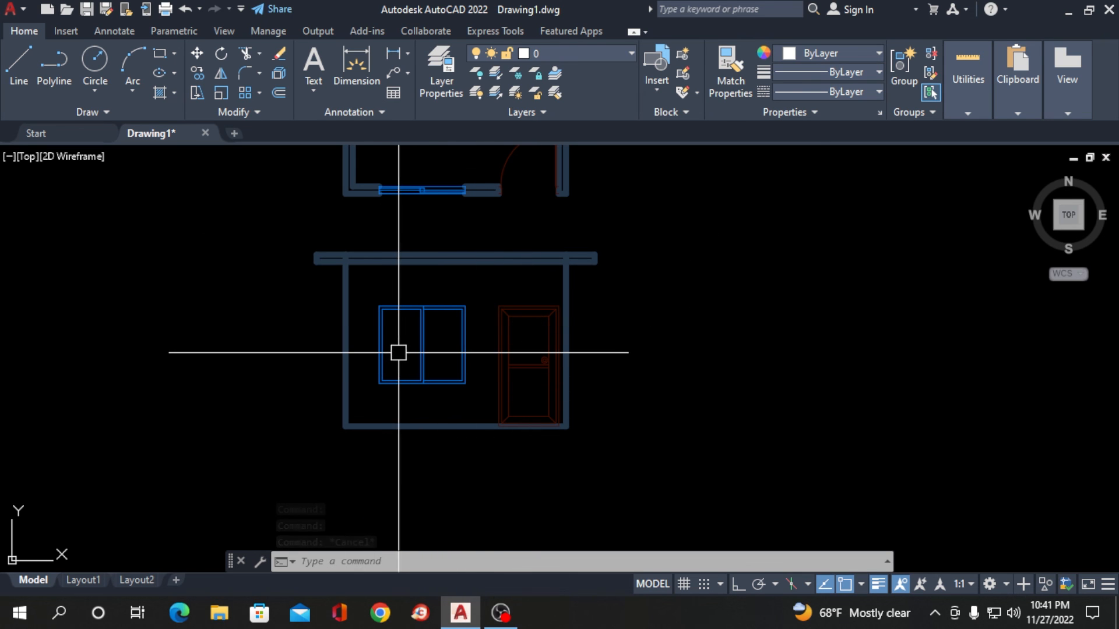
{"action": "scroll", "coordinate": [400, 353], "scroll_direction": "up", "scroll_amount": 2}
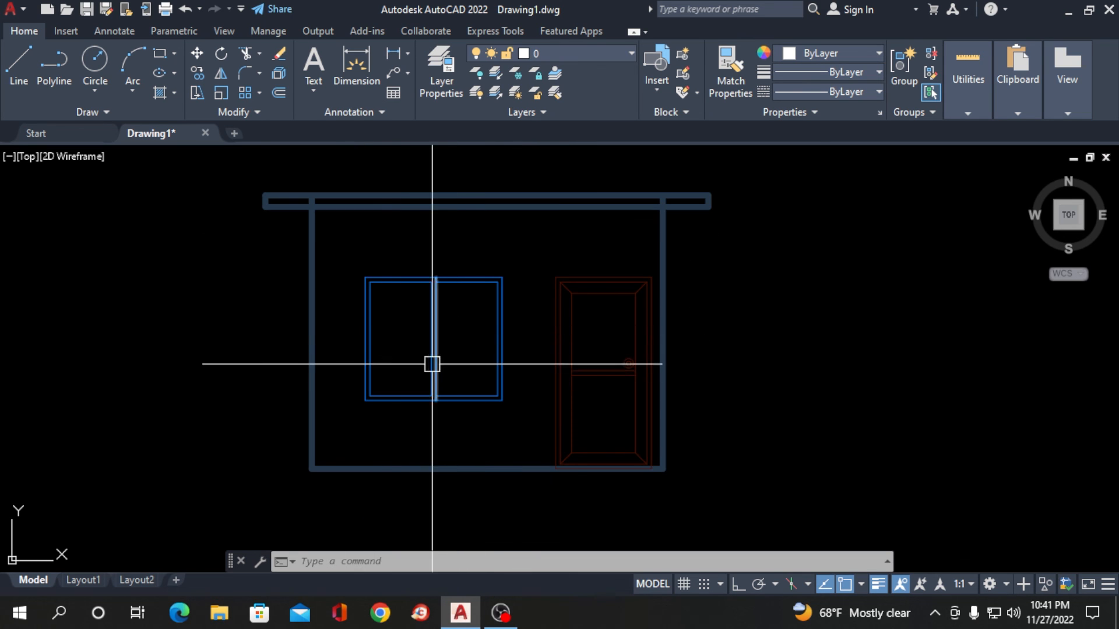
{"action": "scroll", "coordinate": [401, 339], "scroll_direction": "up", "scroll_amount": 4}
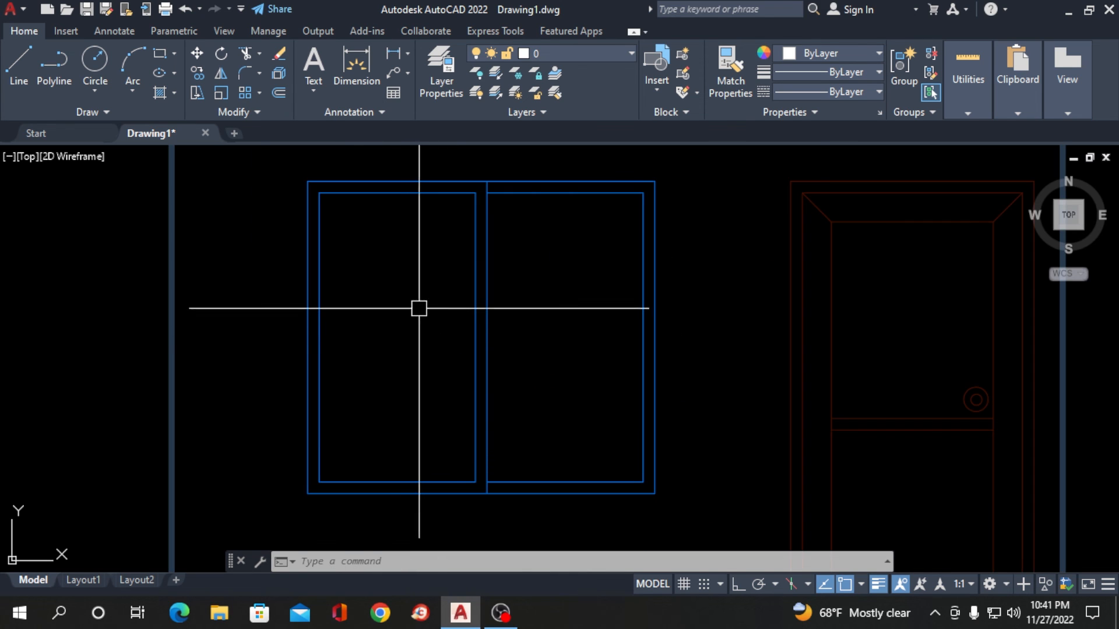
{"action": "scroll", "coordinate": [380, 331], "scroll_direction": "down", "scroll_amount": 4}
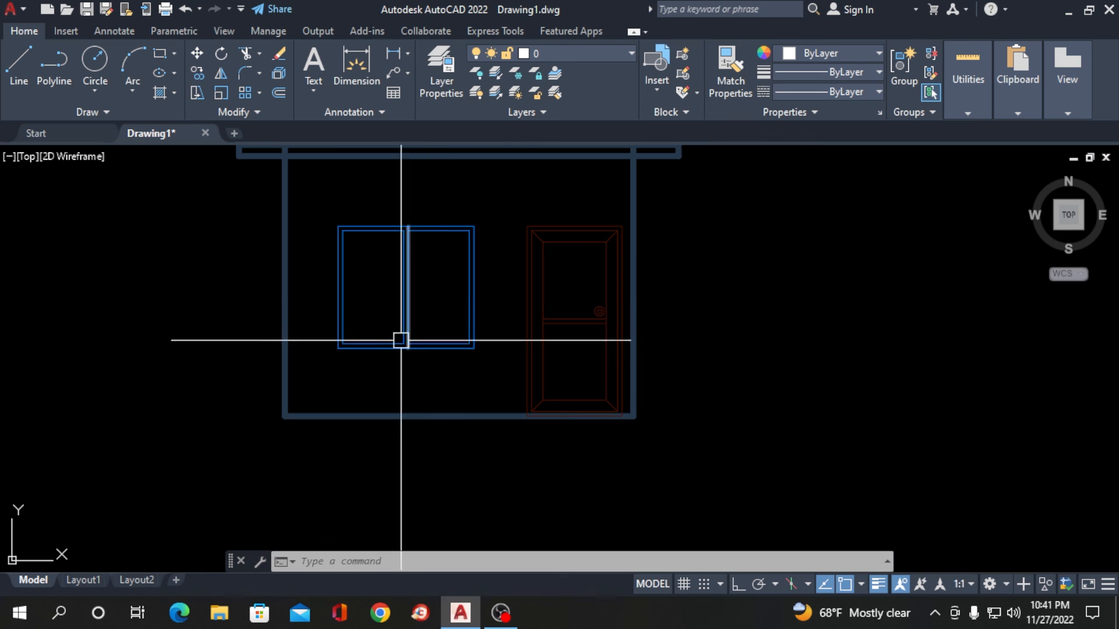
{"action": "scroll", "coordinate": [304, 382], "scroll_direction": "down", "scroll_amount": 2}
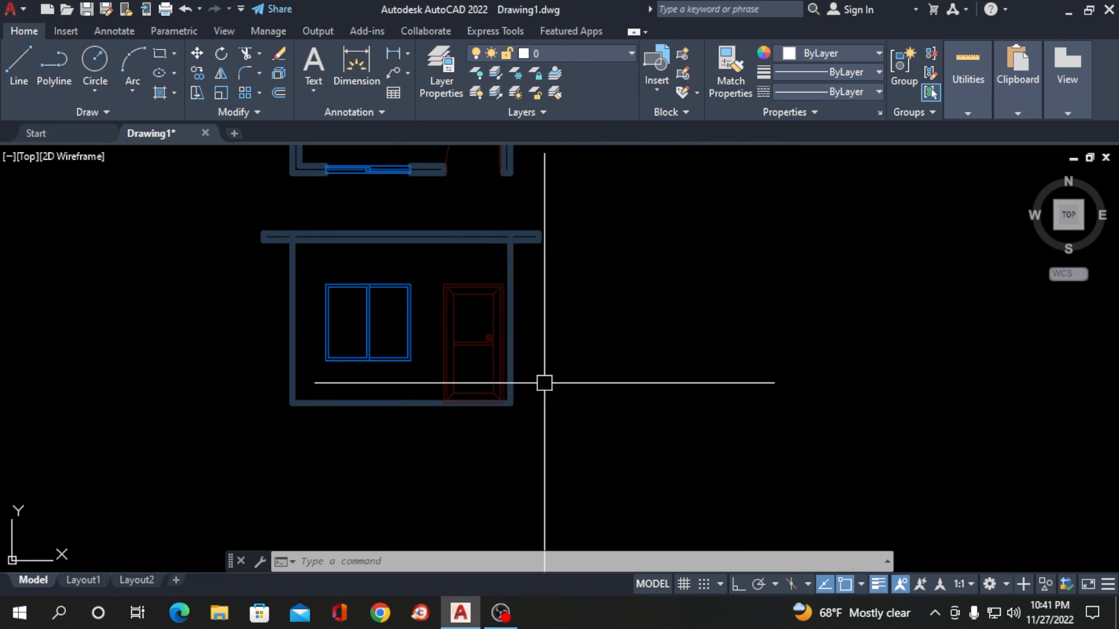